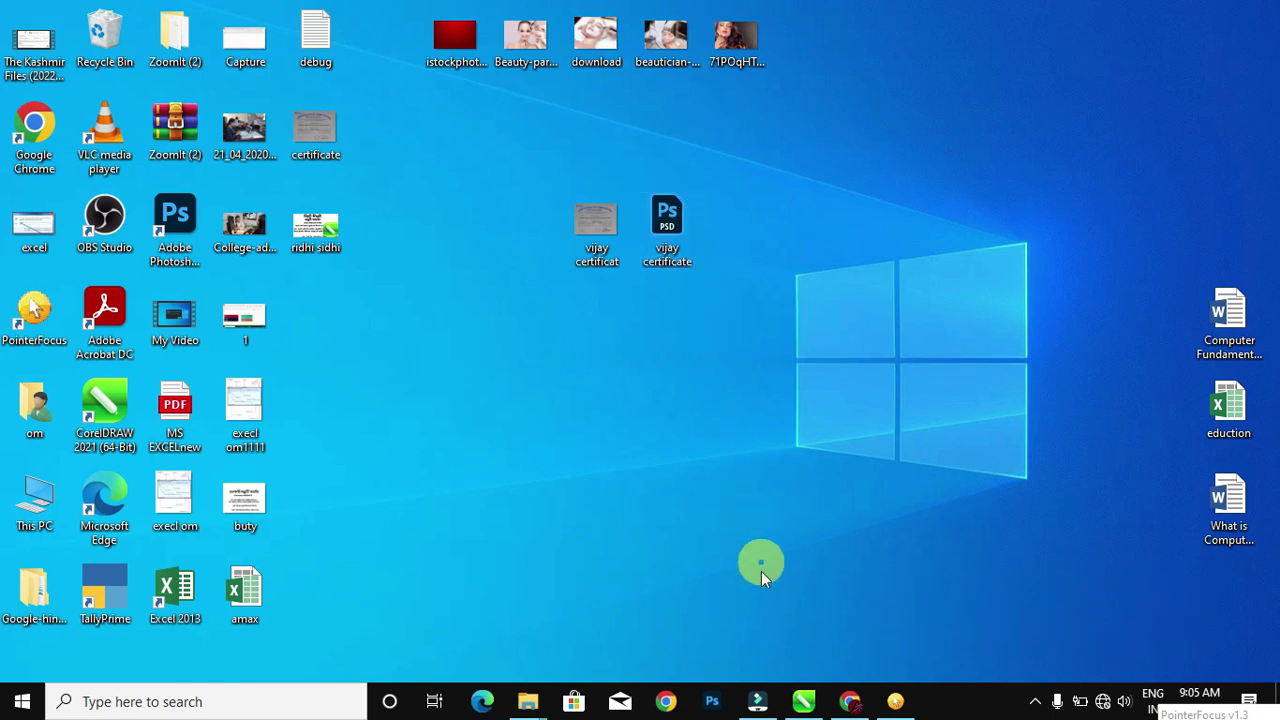
Switch to CorelDRAW, choose feet as the document units and draw a rectangle about 7.9 by 3.6 feet beside the page.
click(802, 707)
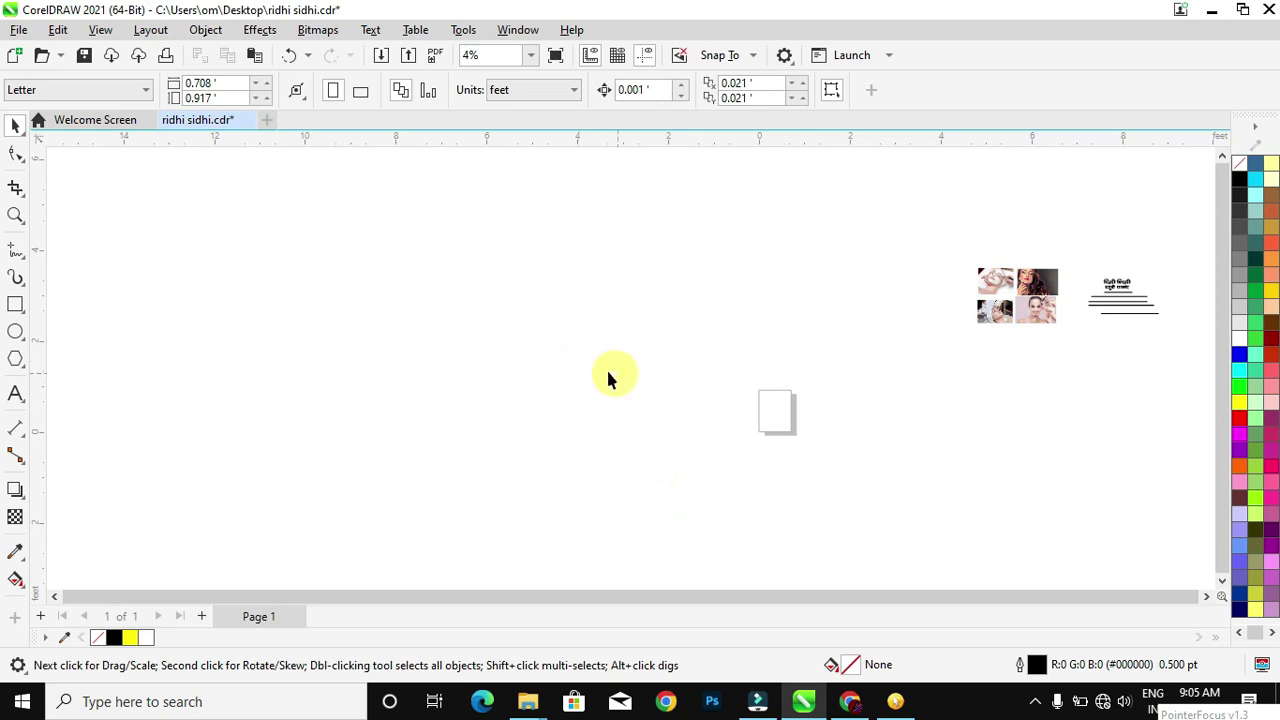
click(524, 92)
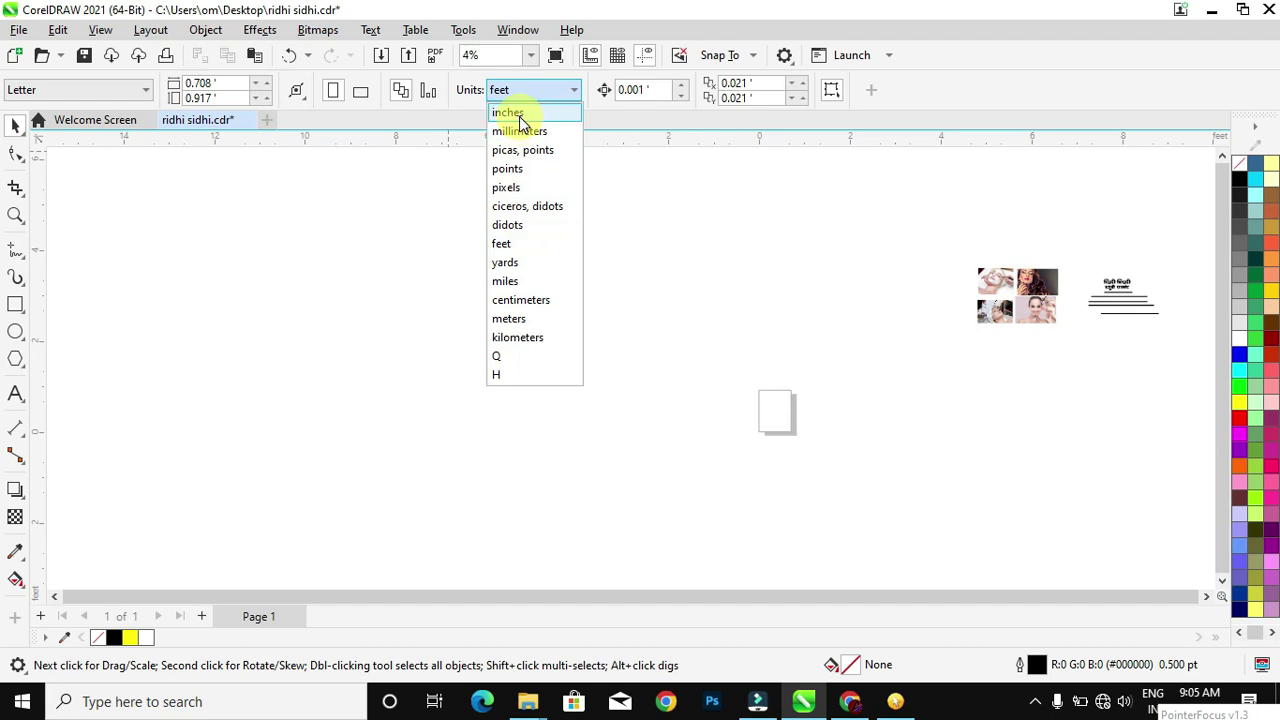
click(513, 246)
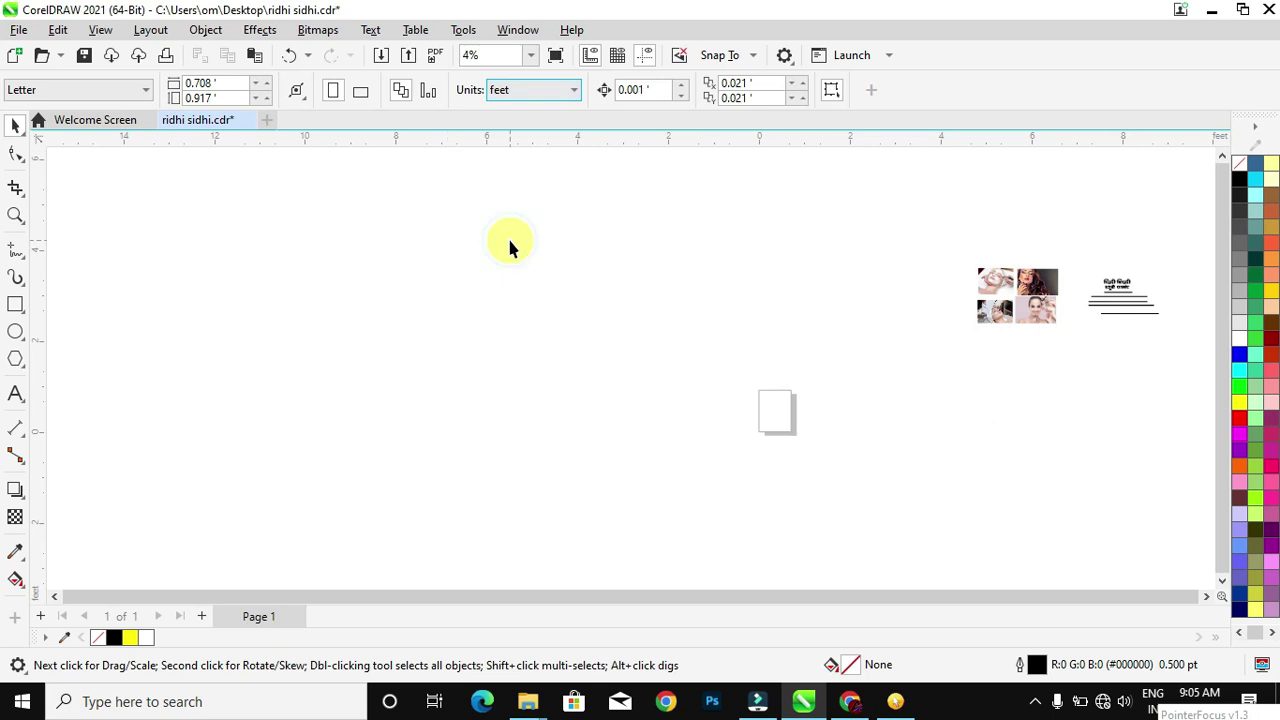
click(15, 305)
drag(349, 260, 710, 425)
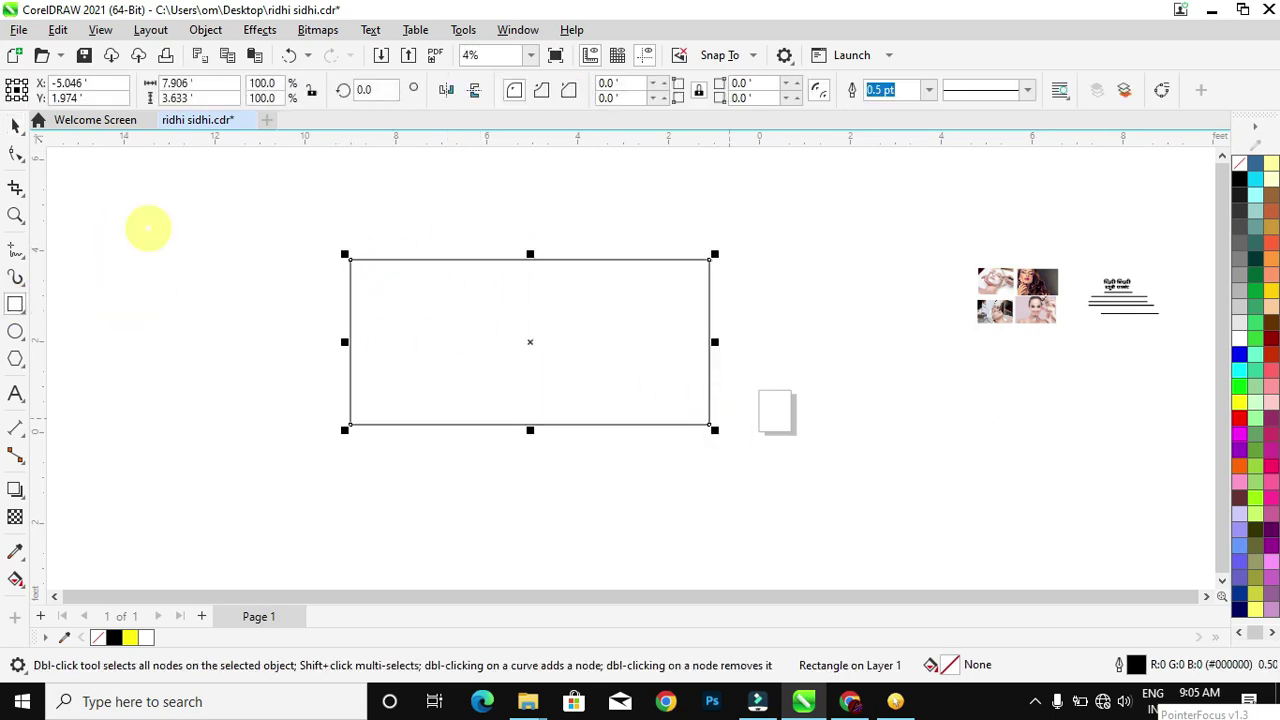
Set the rectangle's width to 8 feet and its height to 4 feet.
click(207, 87)
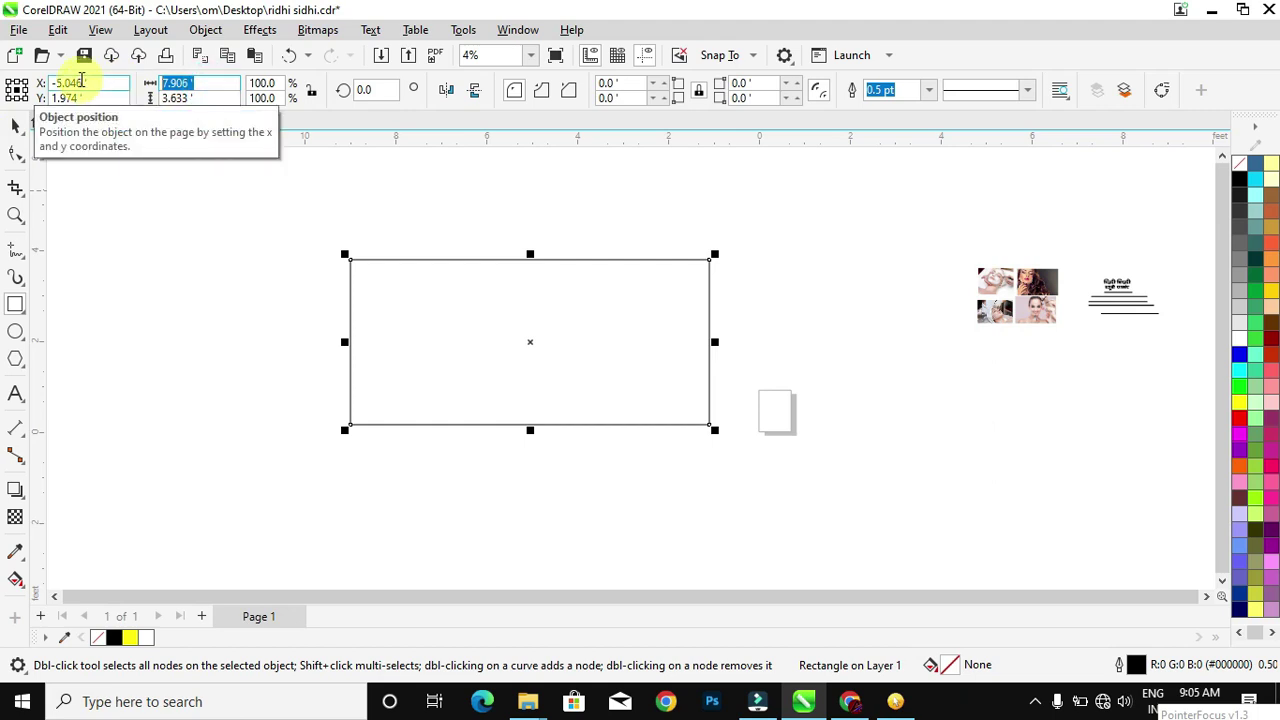
text(8)
key(Tab)
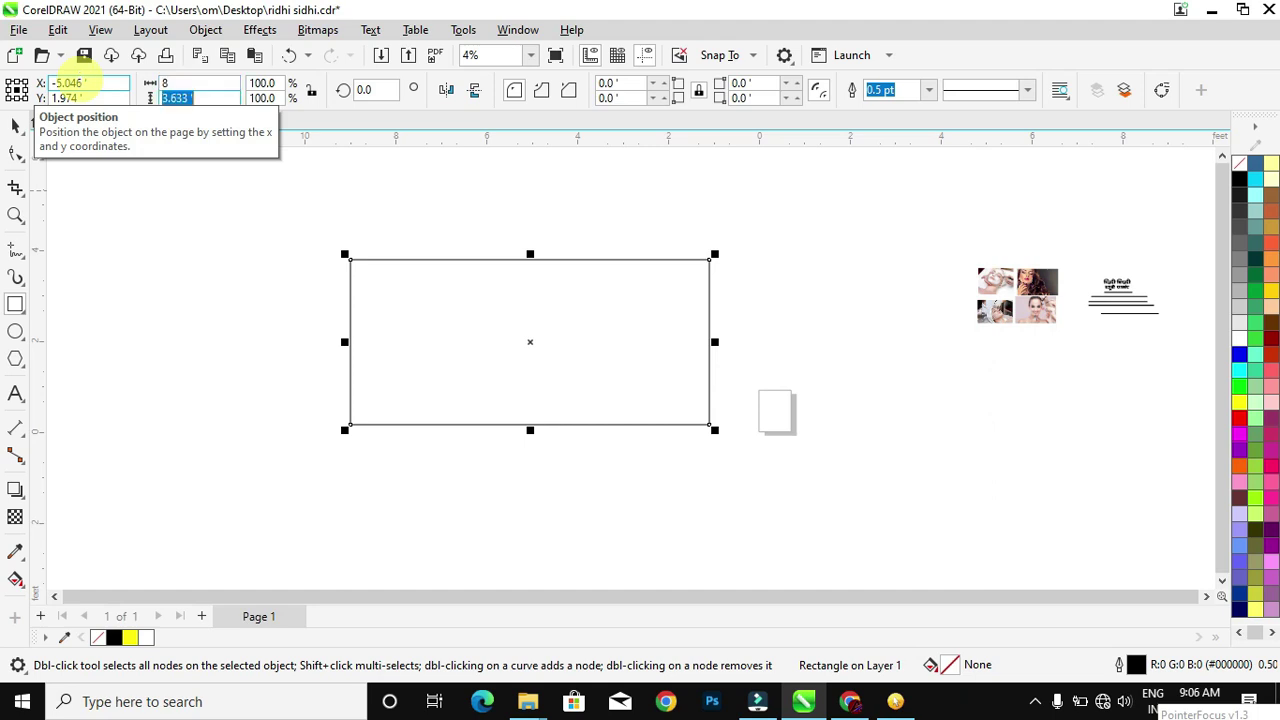
text(4)
key(Return)
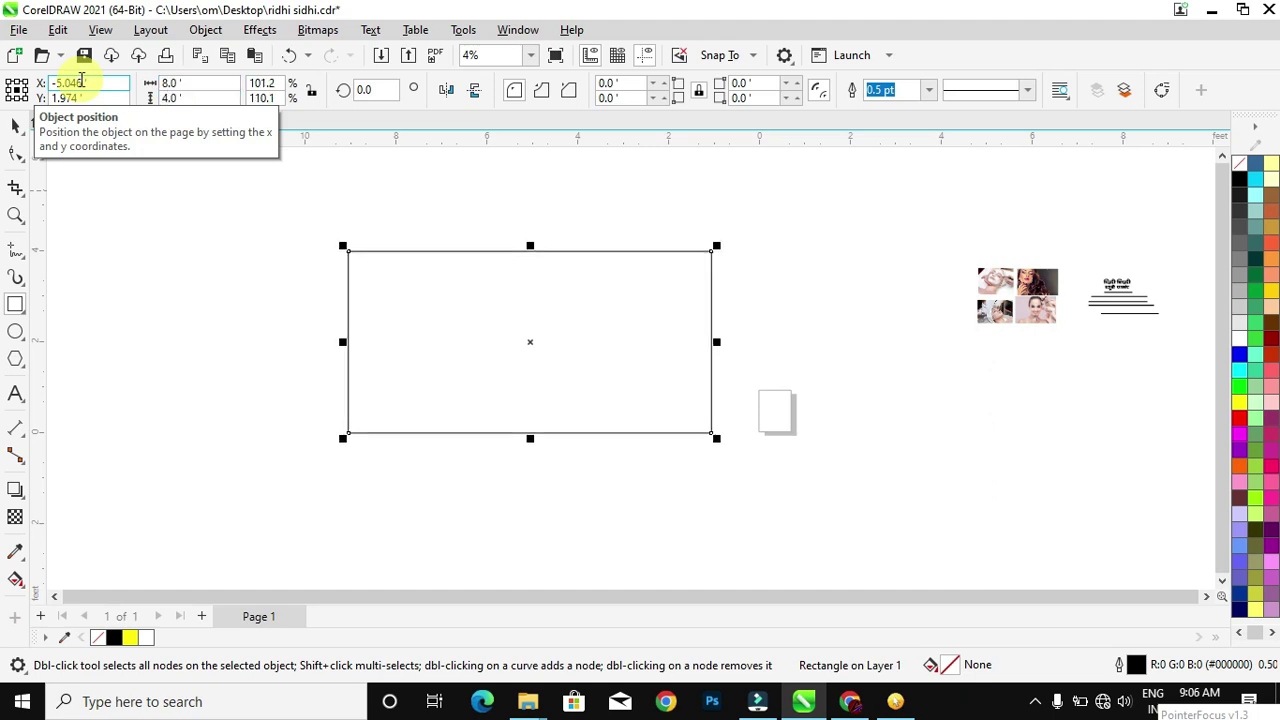
Move the rectangle about 4 feet horizontally so it covers the page, and fill it with black.
click(15, 125)
drag(529, 342, 711, 341)
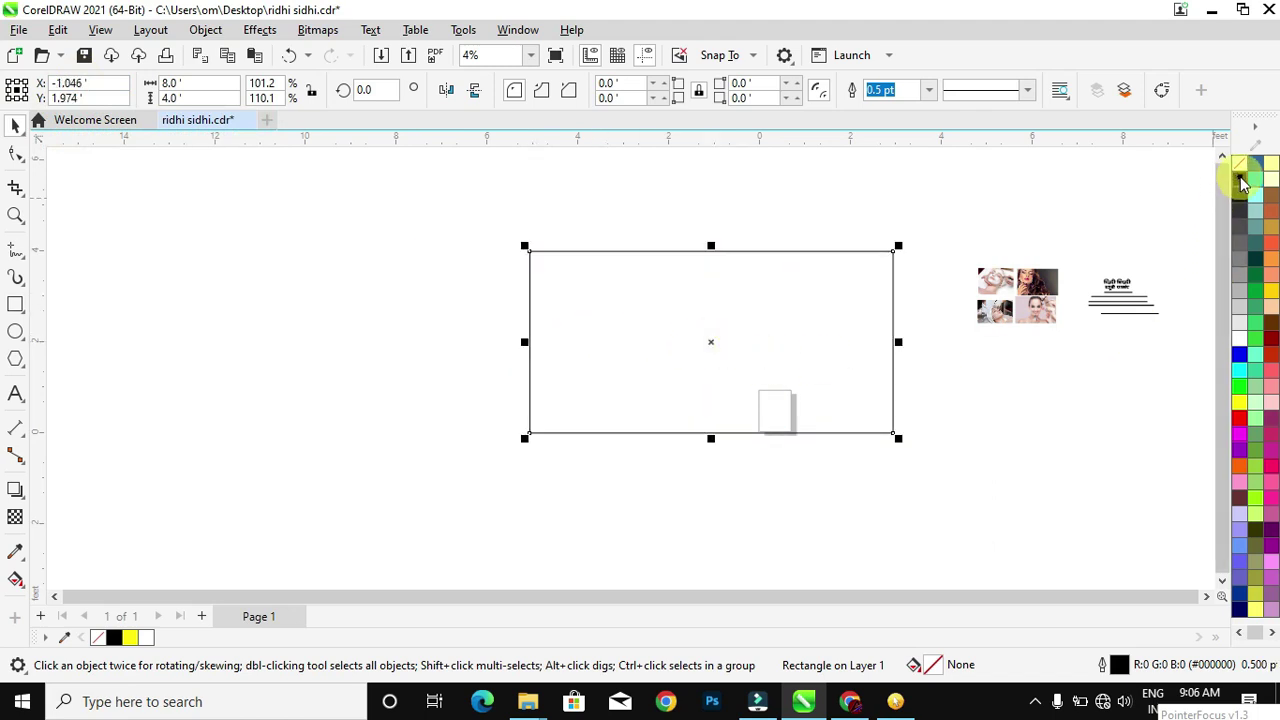
click(814, 251)
click(1246, 187)
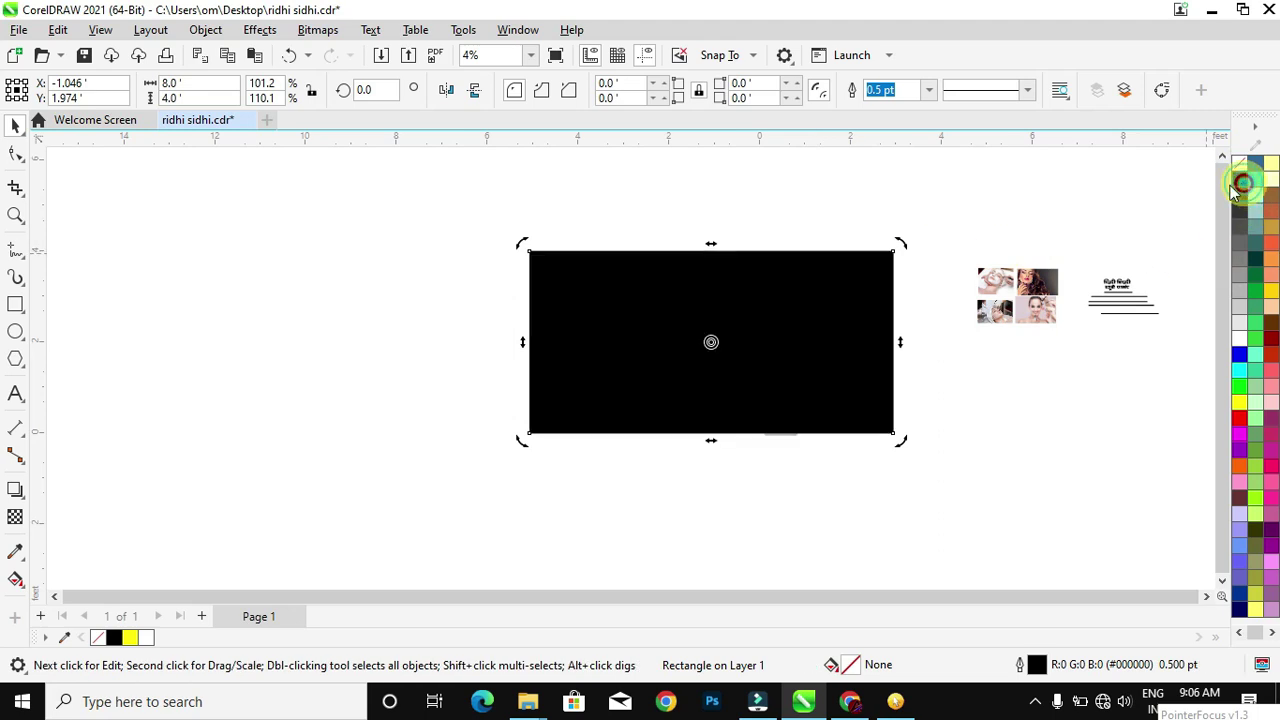
click(831, 184)
click(813, 320)
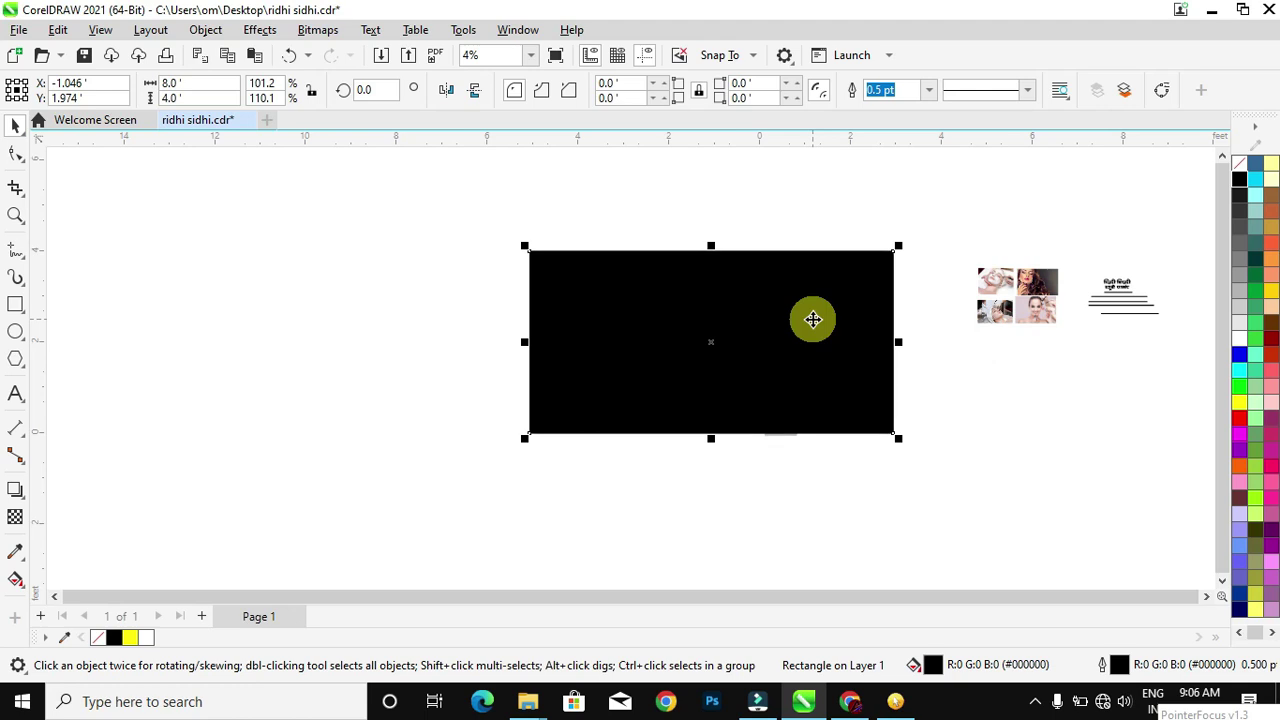
drag(812, 319, 823, 374)
key(ctrl+z)
Create a centred inset copy of the black rectangle, about 7.7 by 3.7 feet, and fill the copy with white.
click(1000, 445)
click(847, 380)
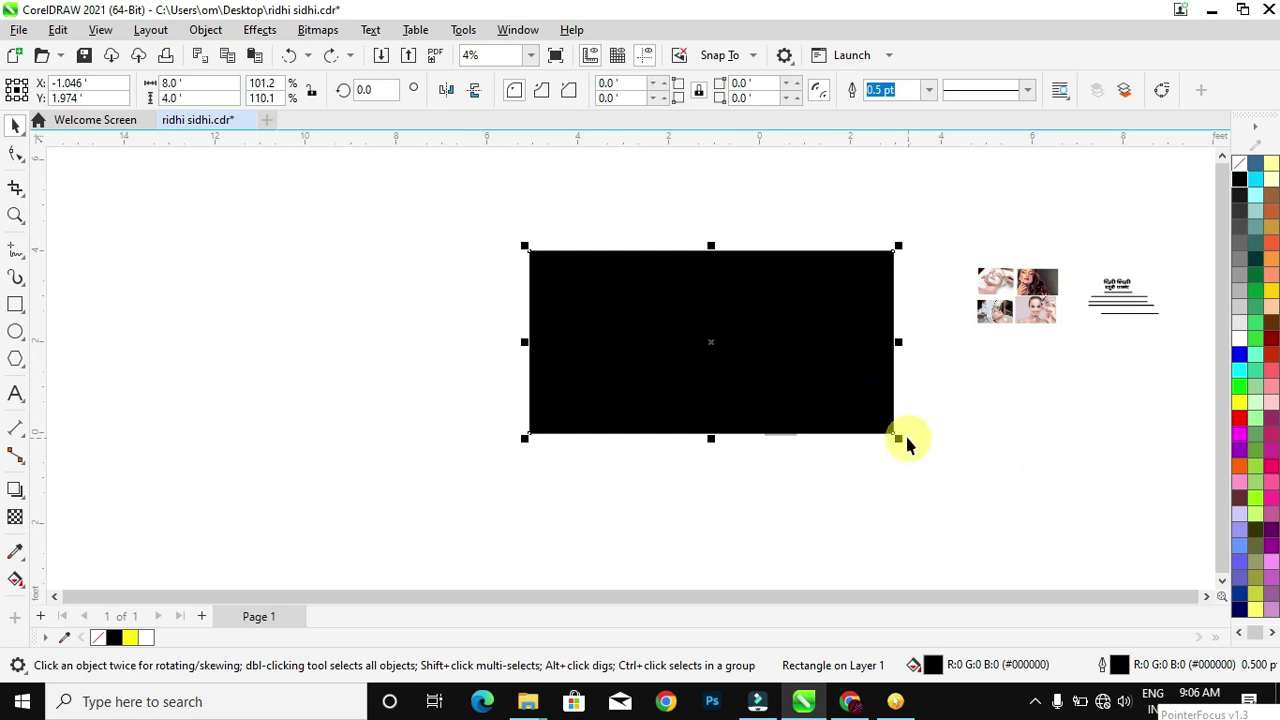
drag(898, 440, 891, 437)
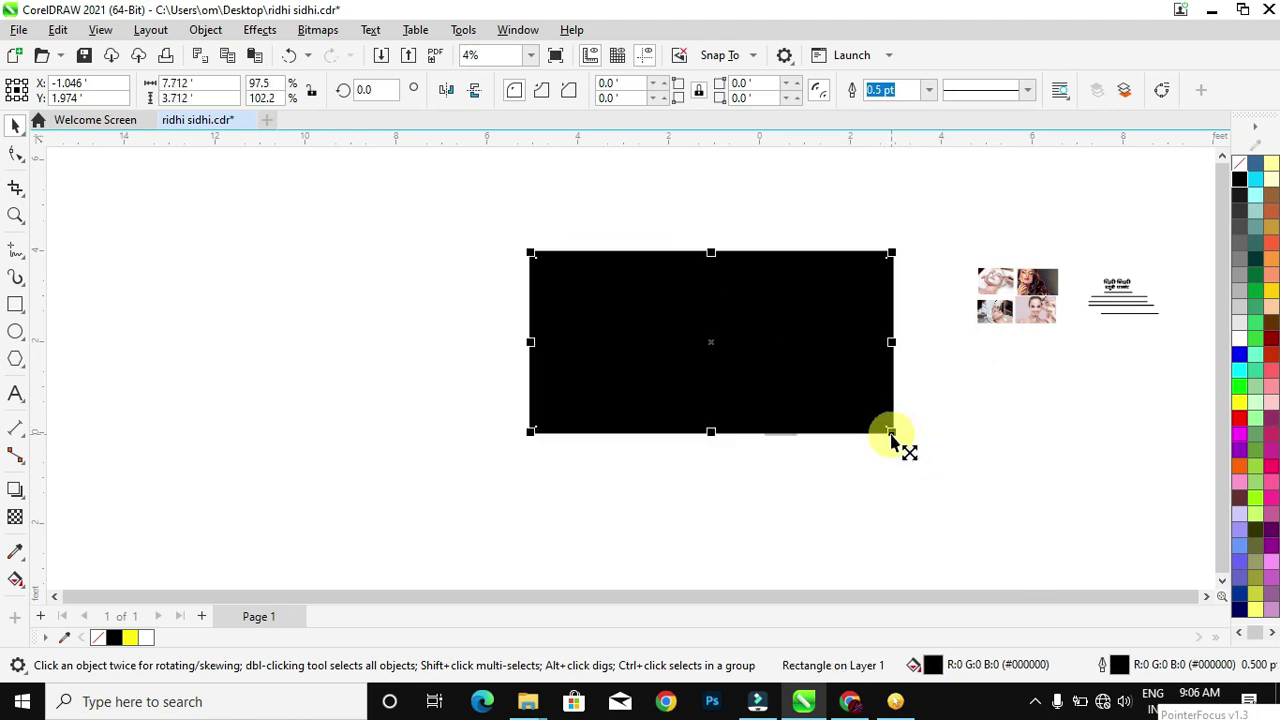
click(975, 416)
click(840, 362)
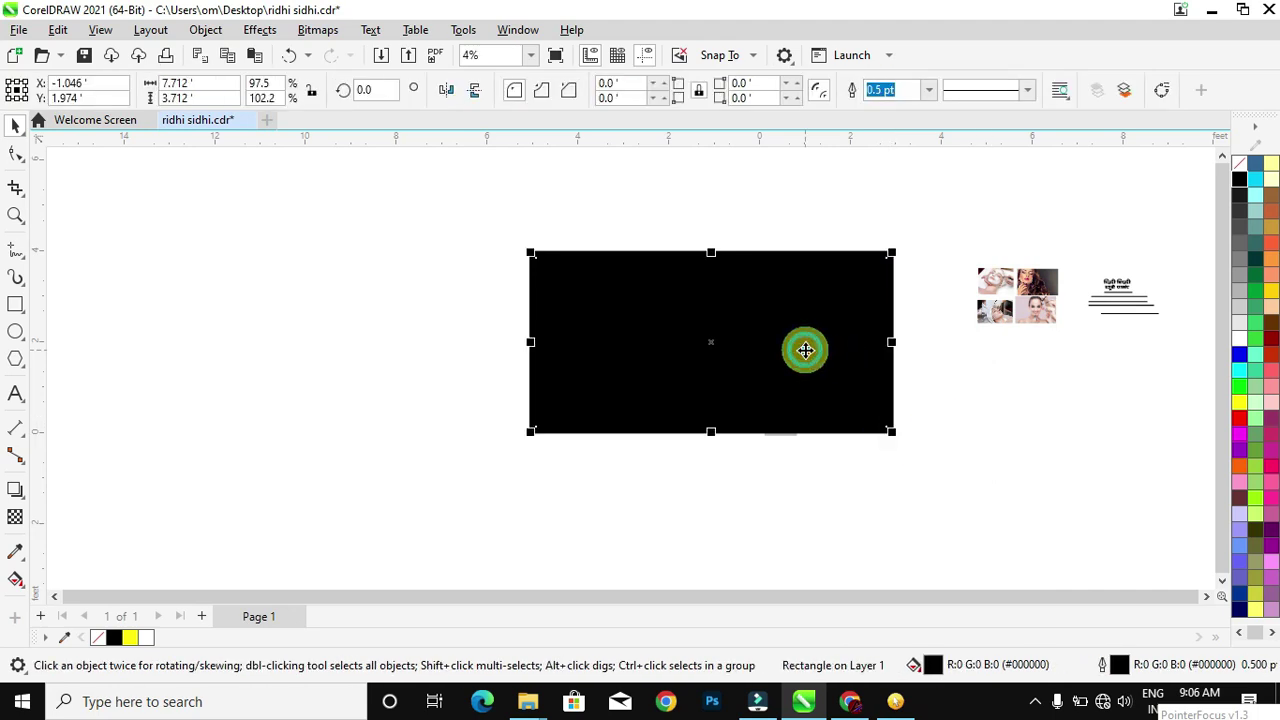
click(1239, 337)
scroll(1023, 433, up, 2)
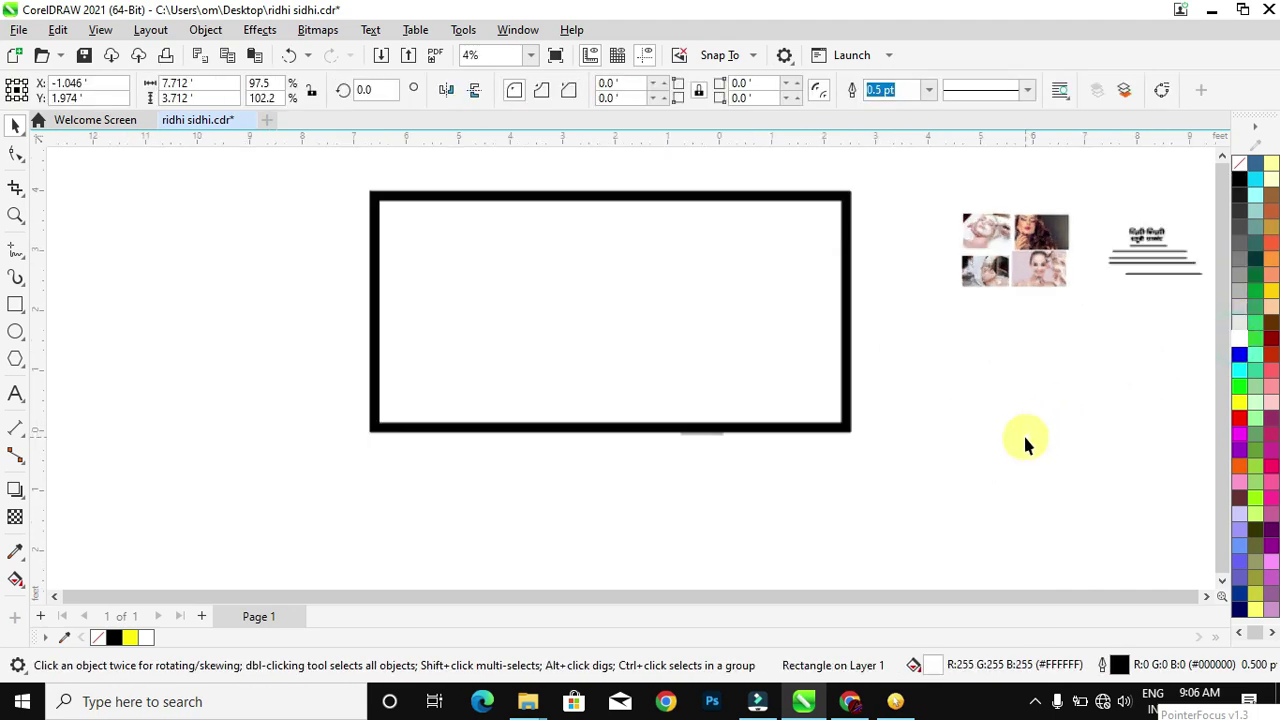
Fill the larger rectangle behind the inset one with yellow and remove its outline.
scroll(876, 390, down, 2)
scroll(838, 340, up, 1)
click(847, 343)
click(779, 352)
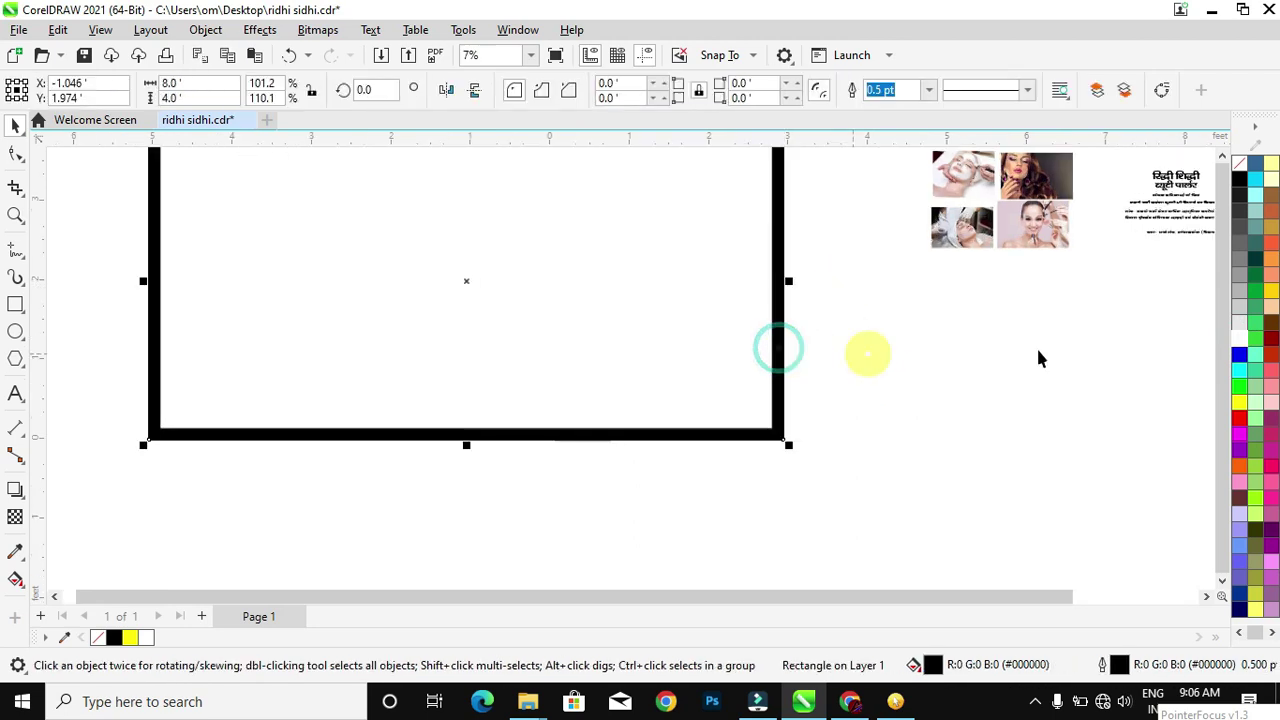
right_click(1239, 401)
scroll(966, 406, down, 1)
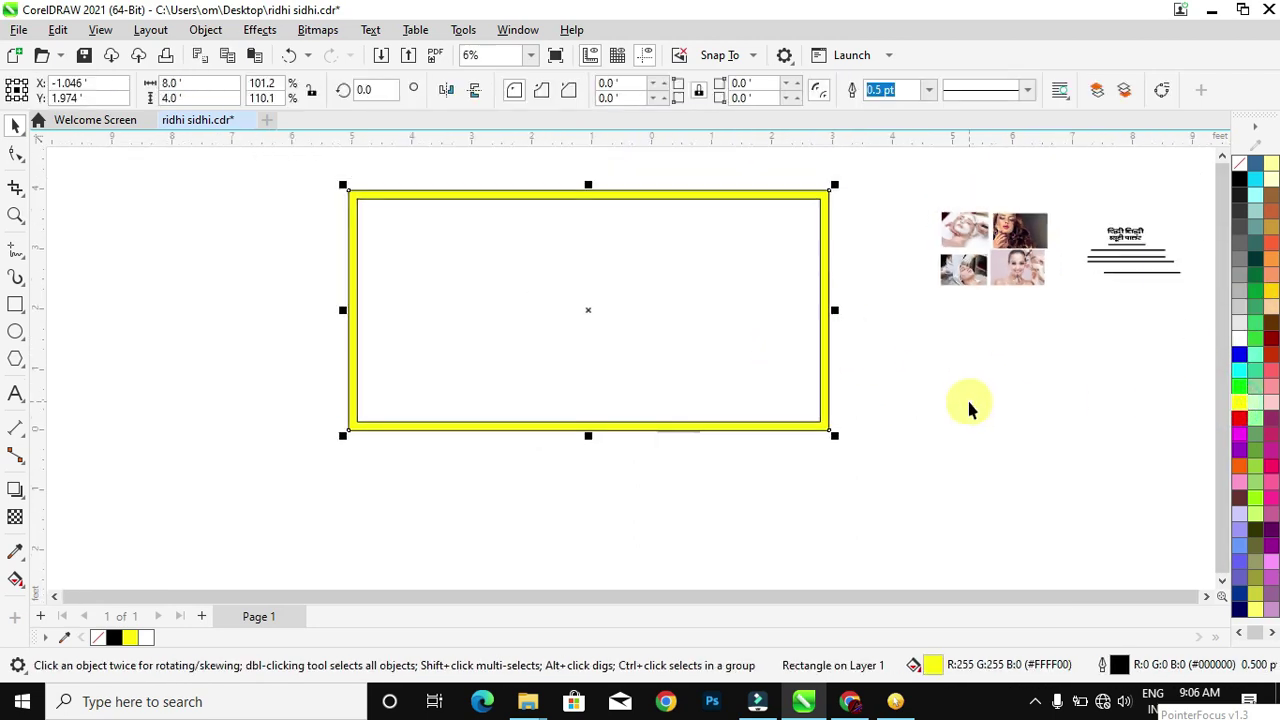
scroll(909, 329, up, 2)
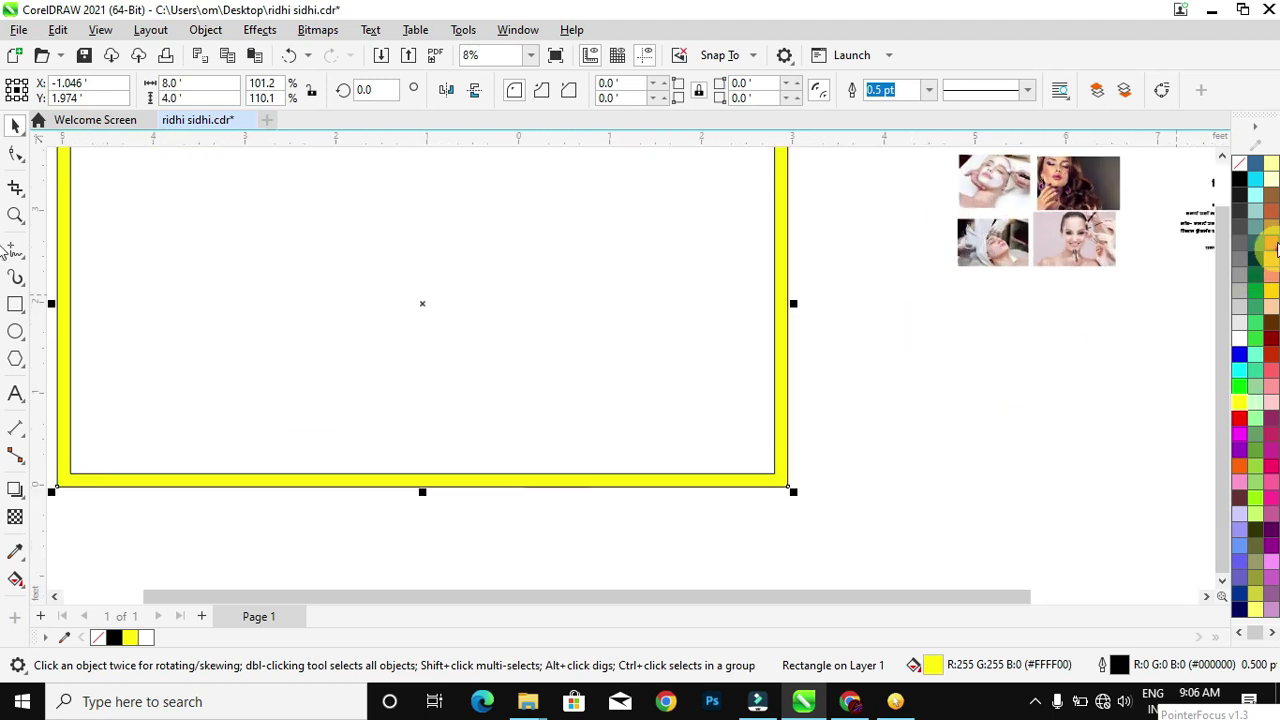
right_click(1240, 163)
Give the inner rectangle a black fill and a black outline, and deselect it.
scroll(911, 399, down, 1)
scroll(911, 399, down, 1)
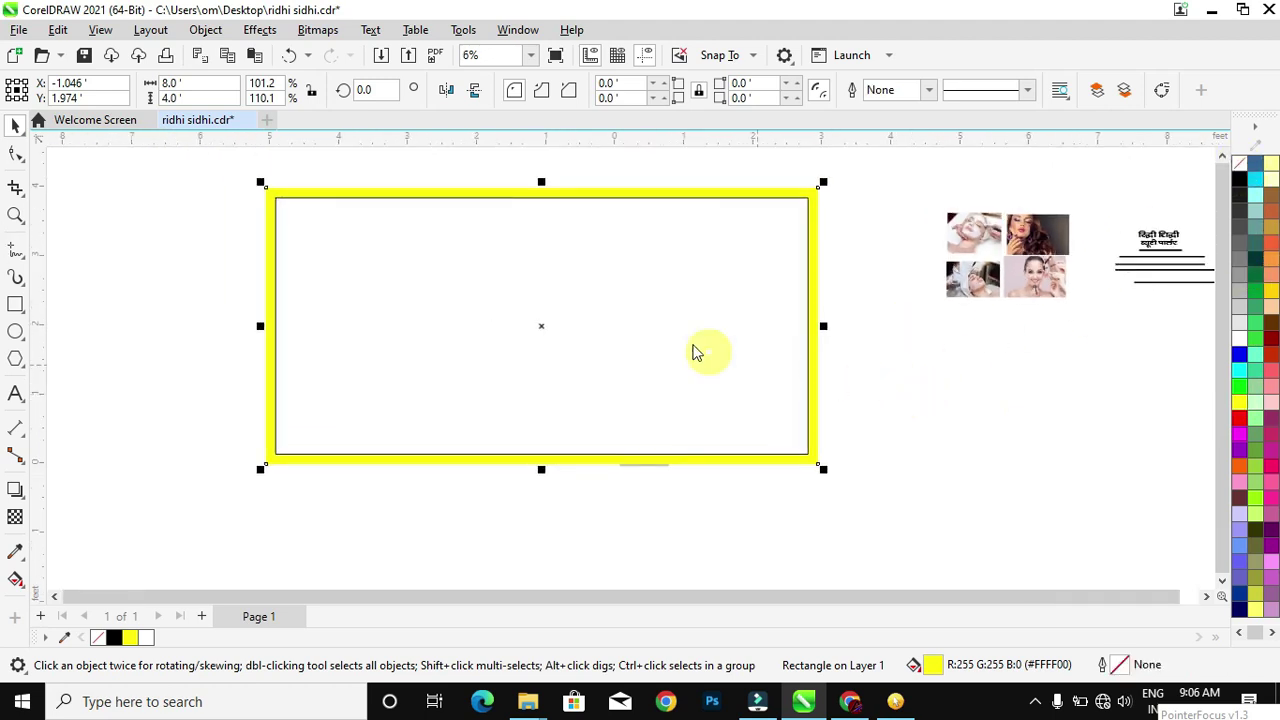
click(689, 343)
right_click(1242, 178)
click(1241, 179)
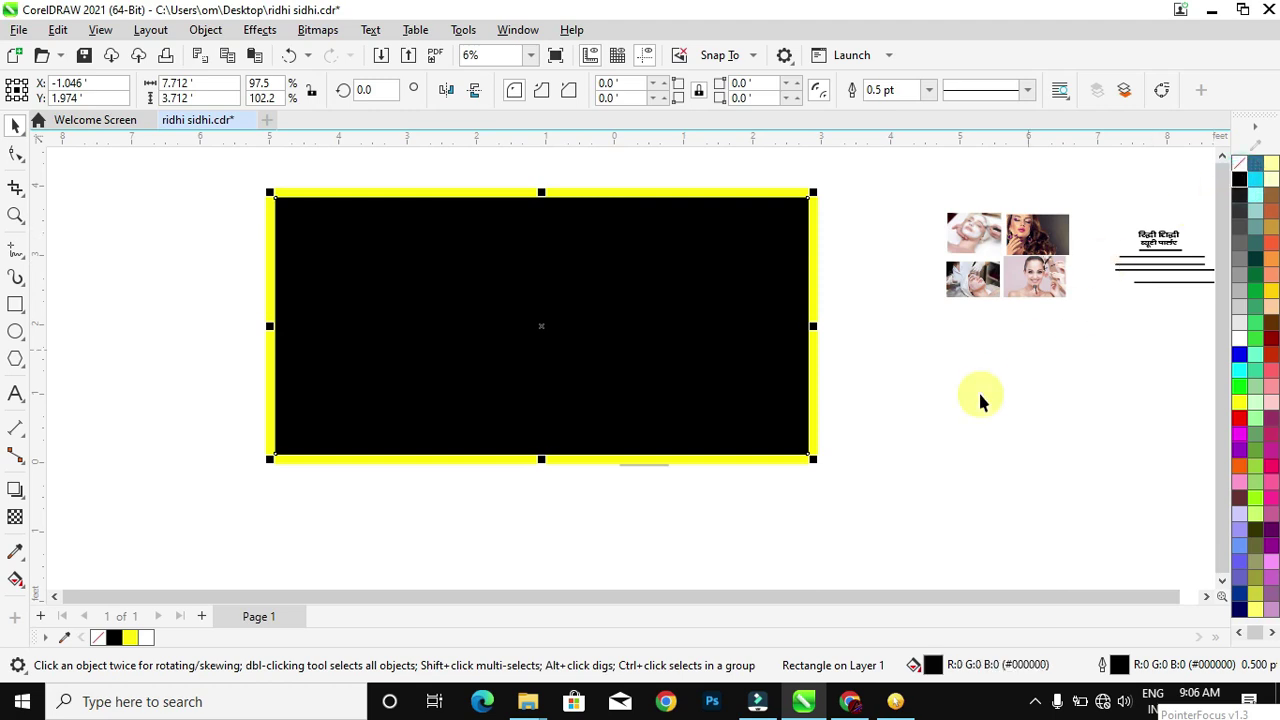
click(980, 392)
scroll(807, 393, down, 1)
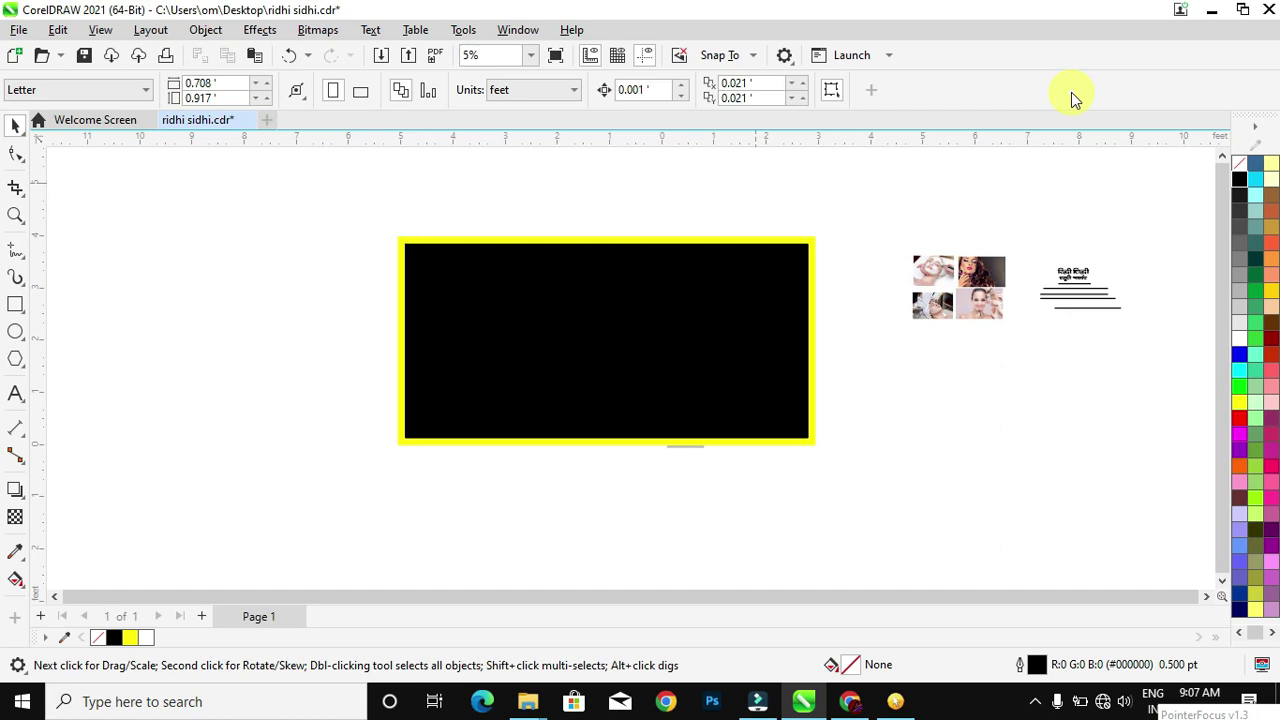
click(6, 34)
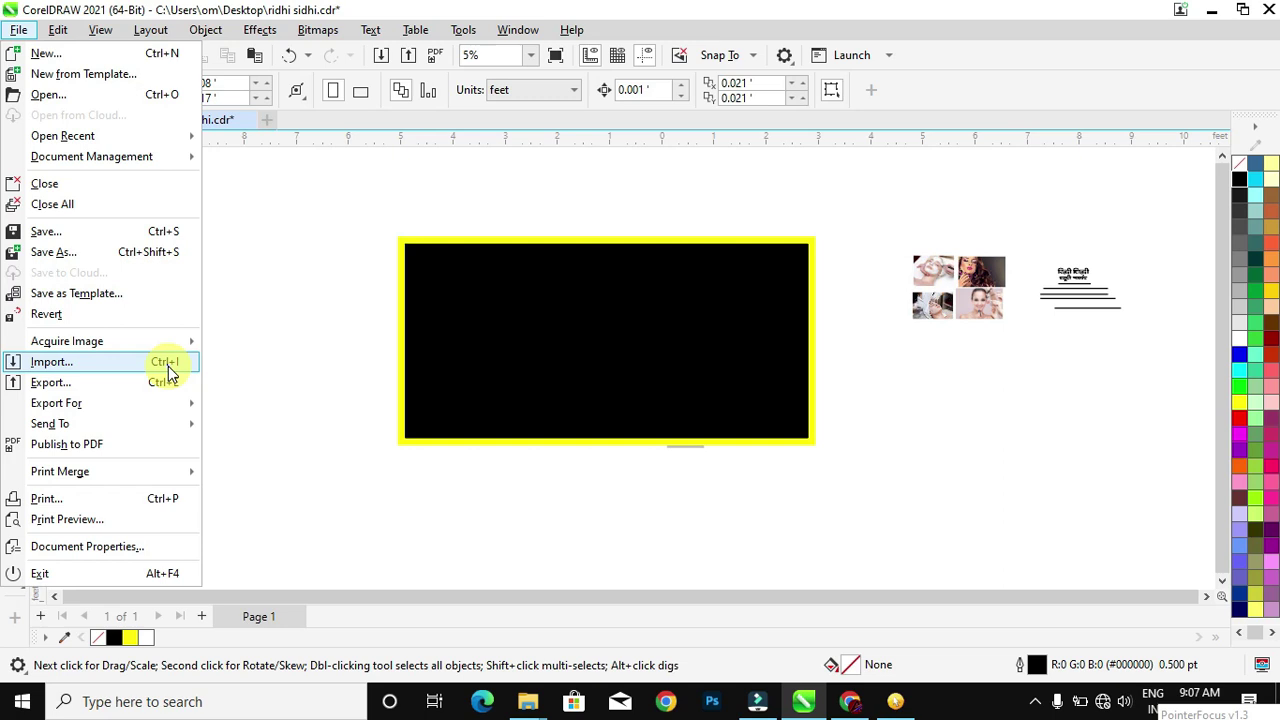
click(285, 300)
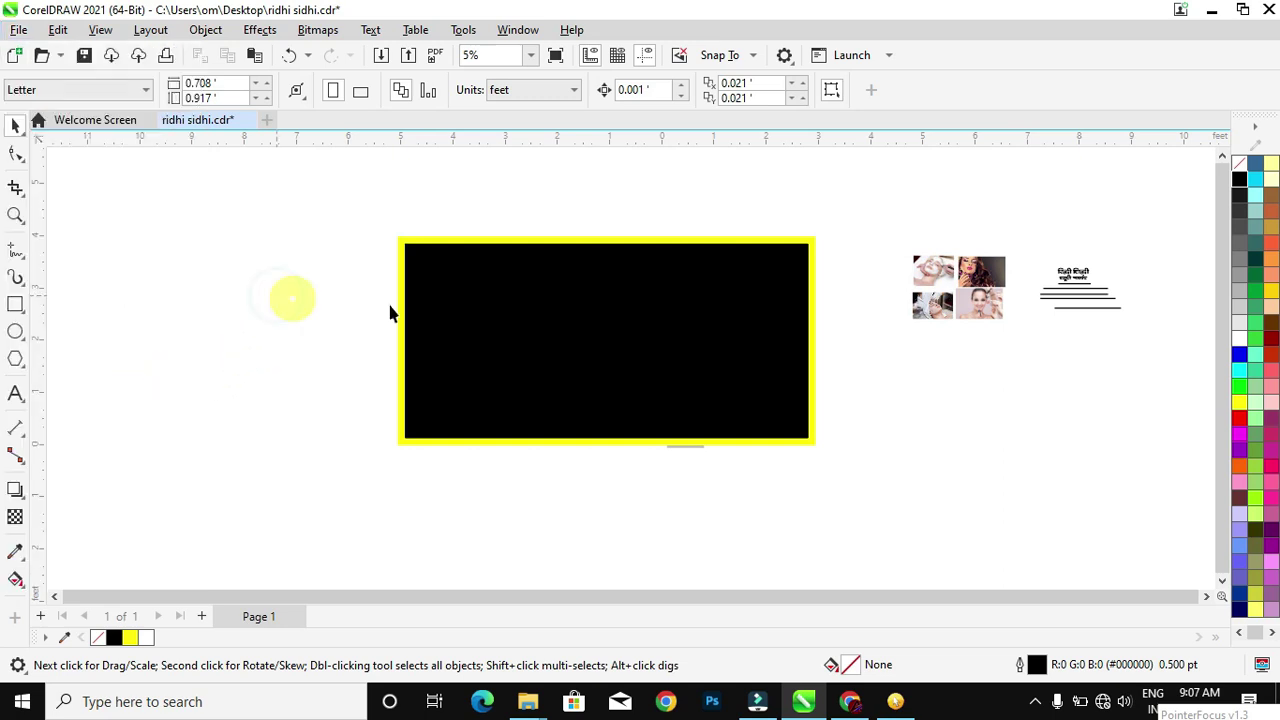
Move the group of photos and text closer to the banner and ungroup it.
click(985, 305)
drag(985, 305, 917, 341)
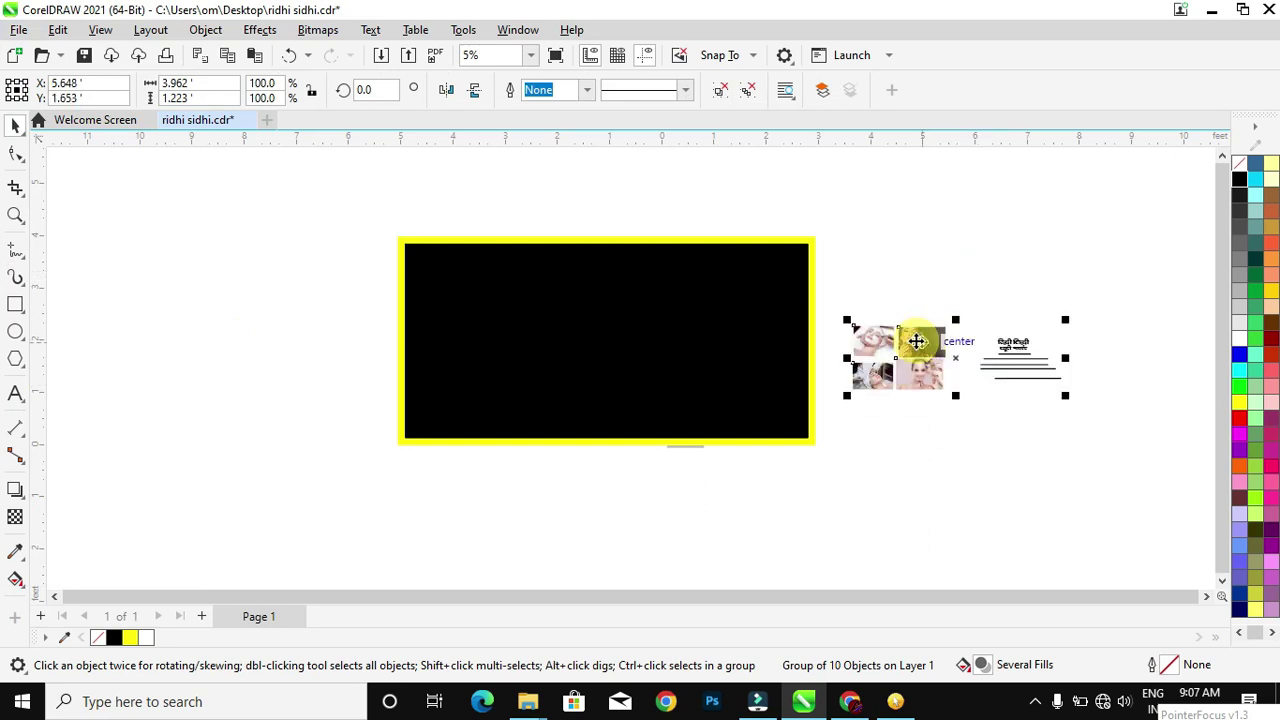
key(ctrl+u)
click(917, 236)
Place the long-haired woman's photo at the black area's left end, bring it to the front and enlarge it to about 5.8 by 3.8 feet.
click(930, 341)
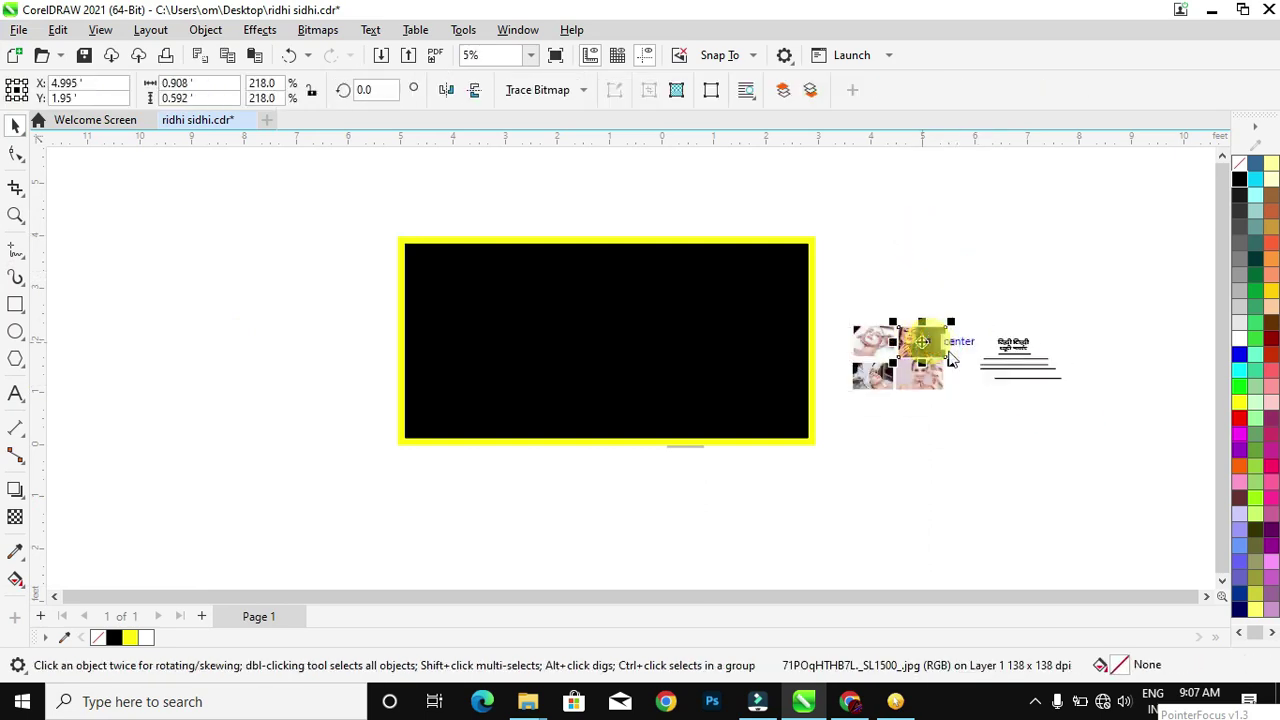
drag(920, 342, 435, 271)
key(shift+Page_Up)
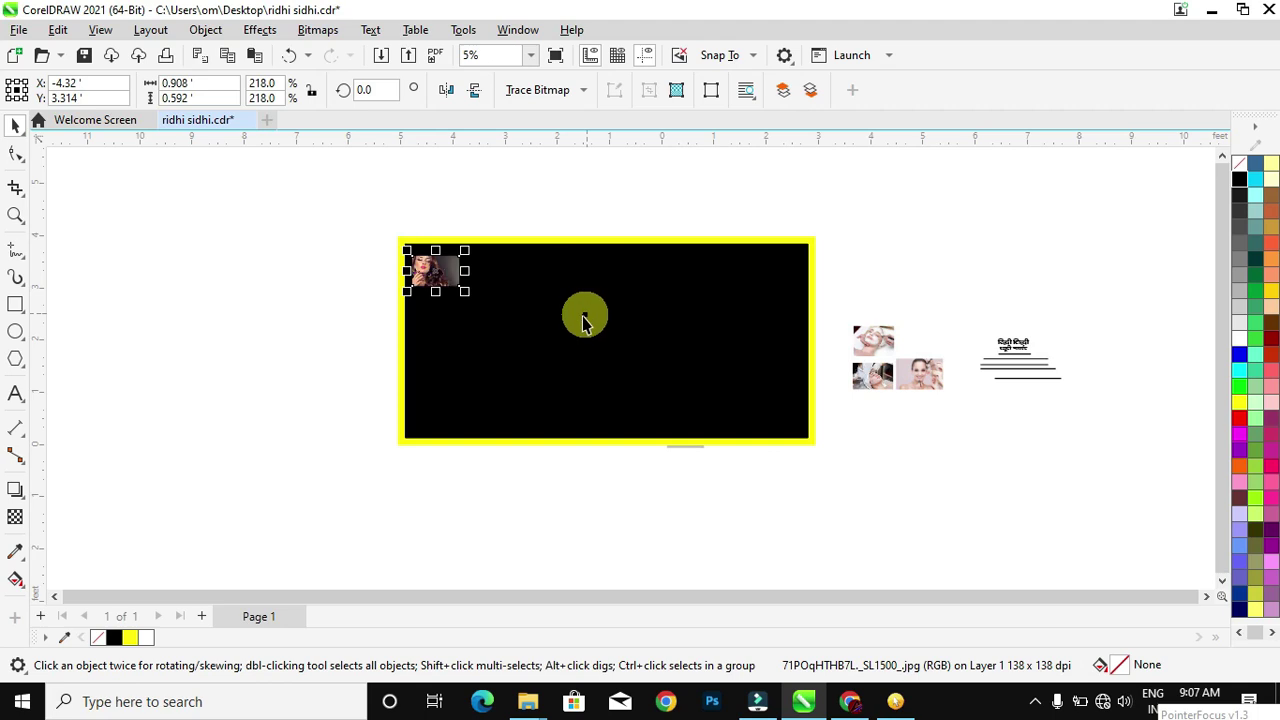
drag(467, 296, 700, 494)
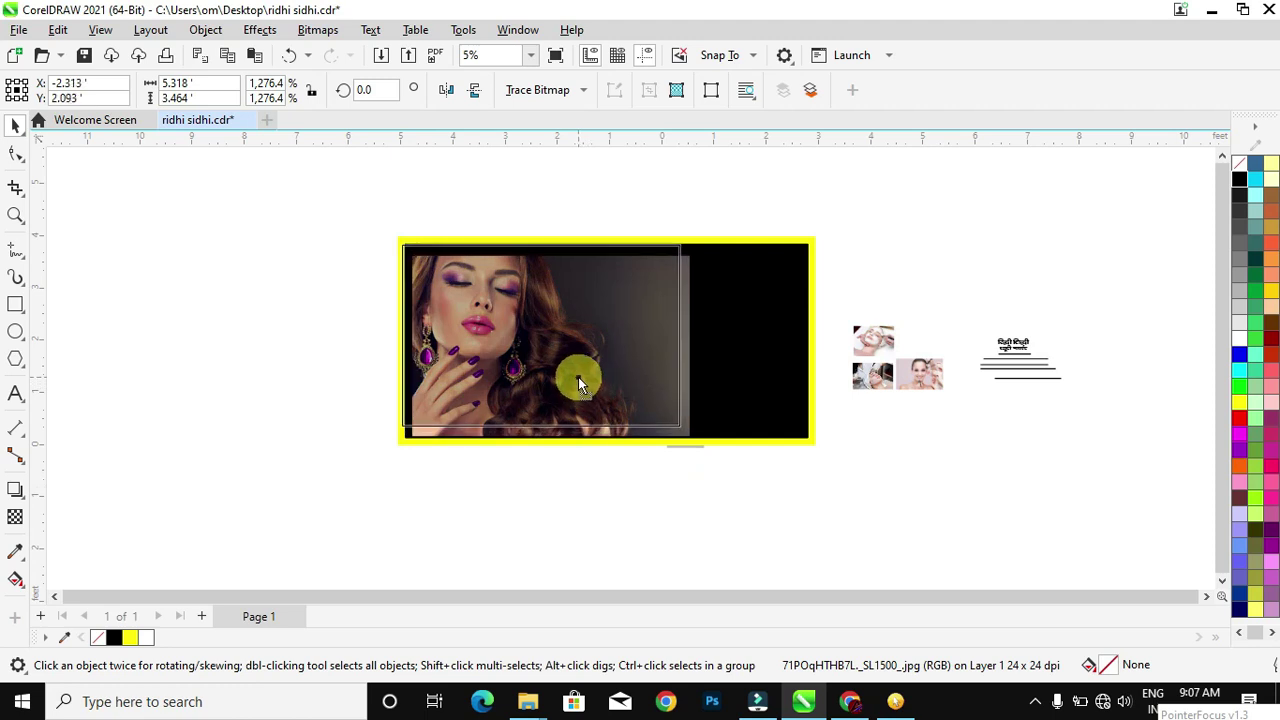
drag(686, 433, 713, 450)
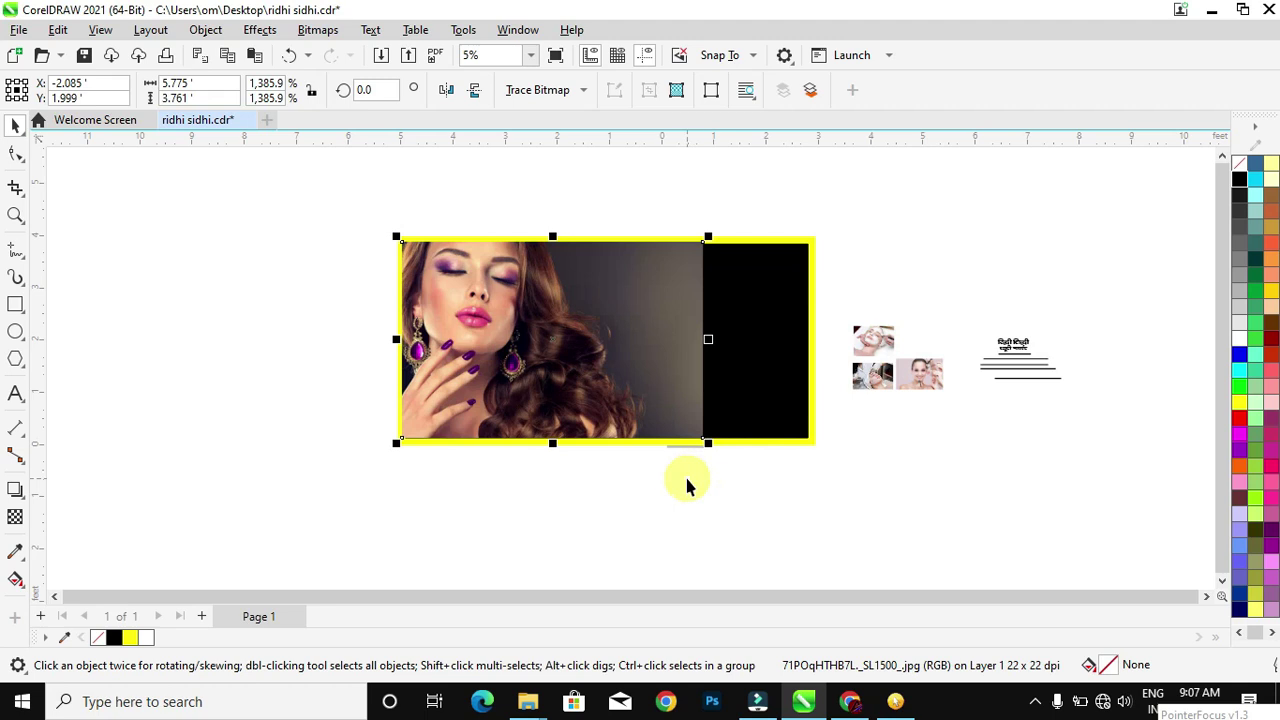
Apply a short horizontal fountain transparency to the woman's photo so its right side fades into the black background.
scroll(683, 209, up, 1)
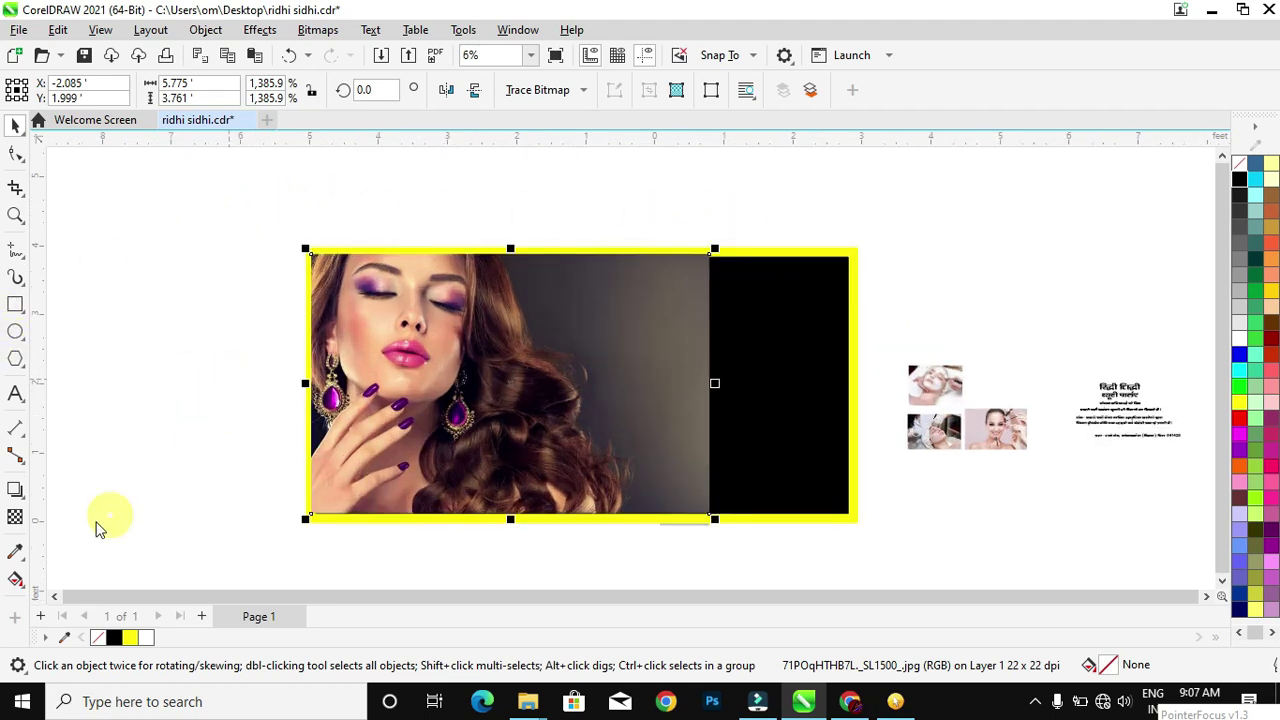
click(14, 518)
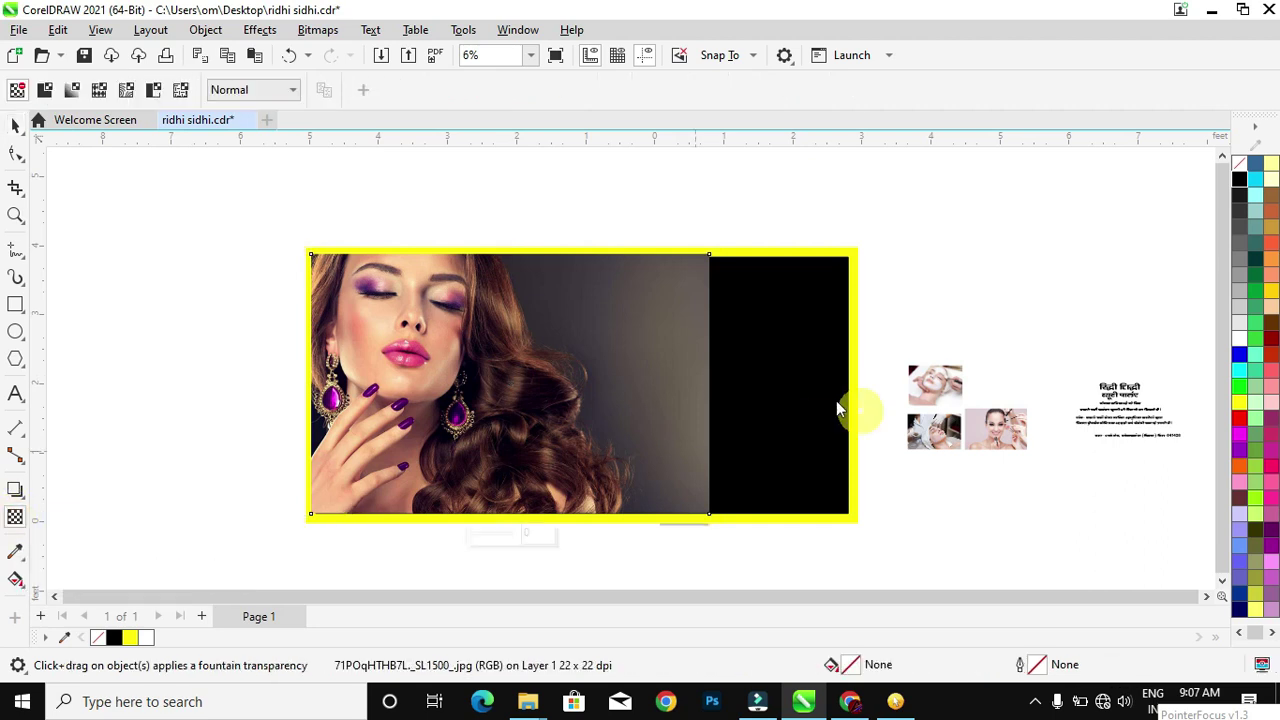
drag(537, 407, 588, 412)
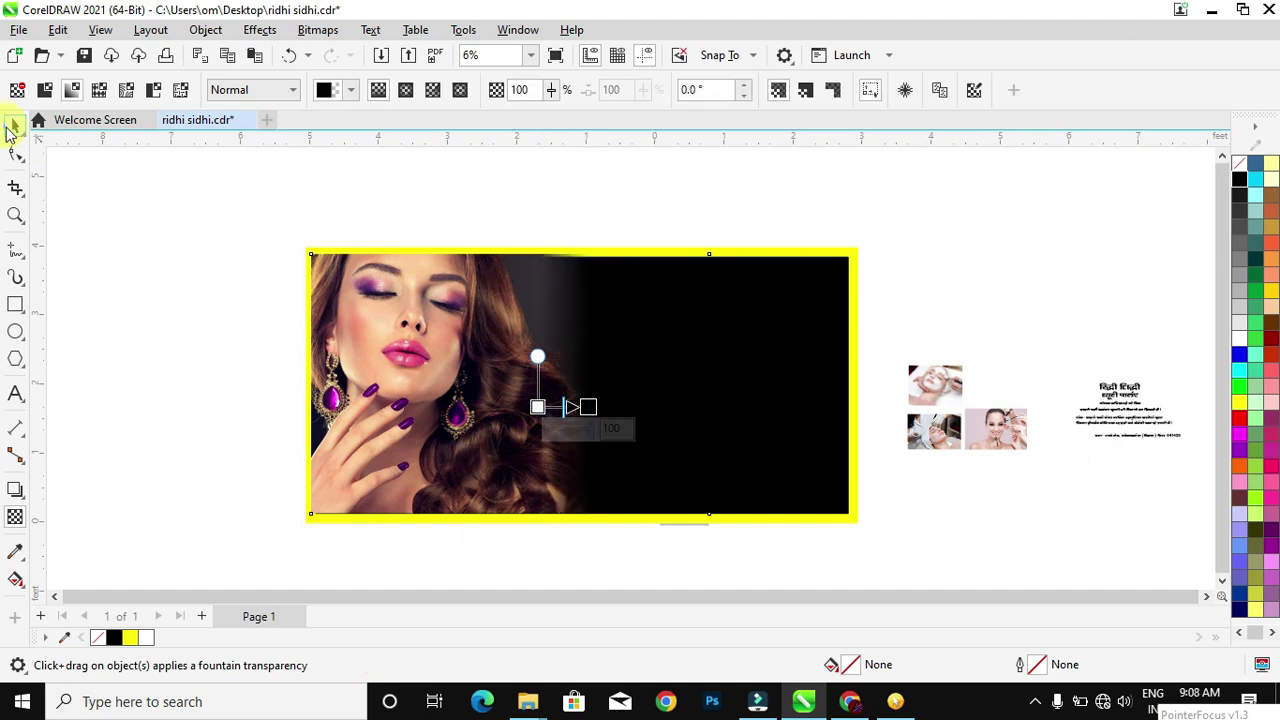
click(12, 126)
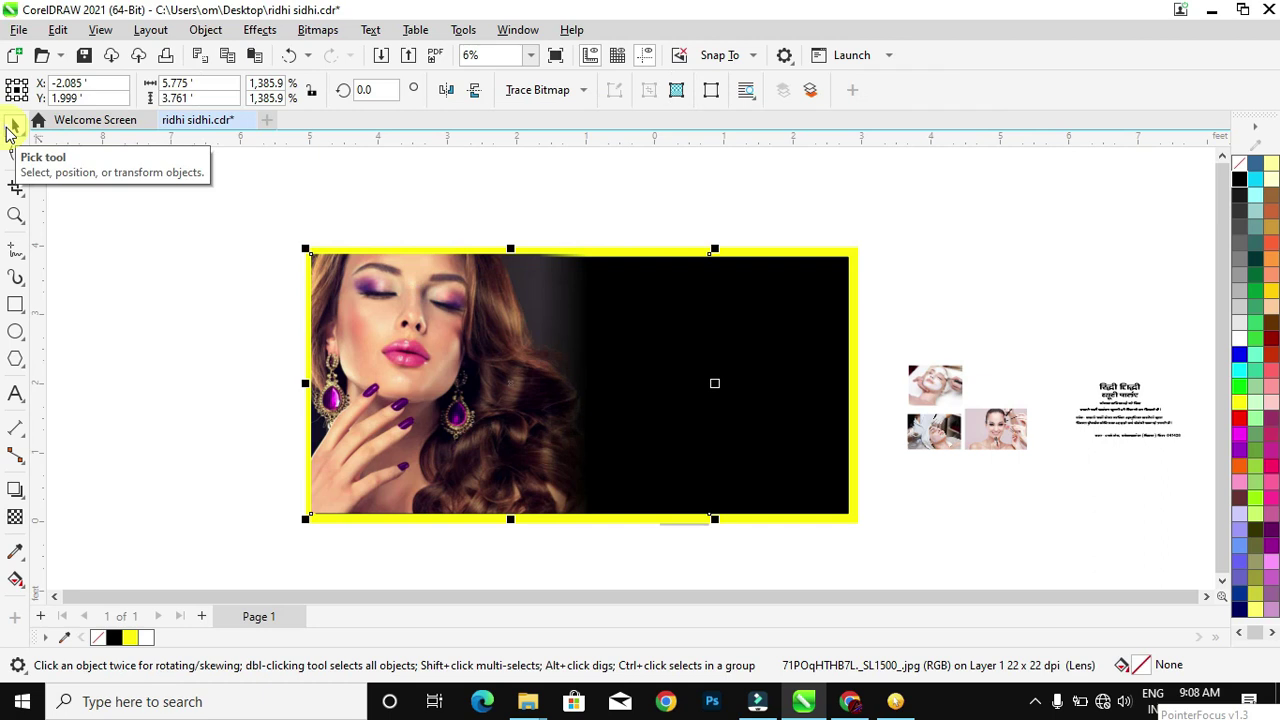
PowerClip the faded photo inside the inner black rectangle.
click(480, 360)
click(466, 354)
right_click(458, 339)
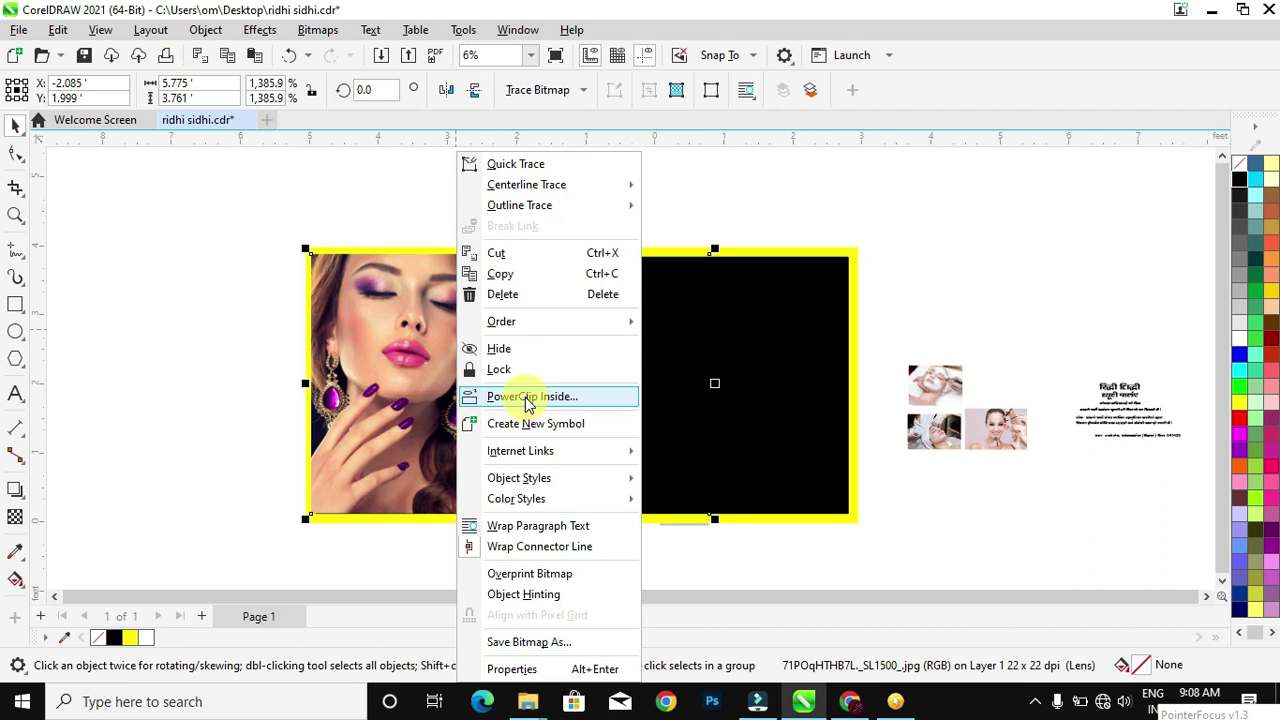
click(527, 397)
click(523, 394)
click(806, 500)
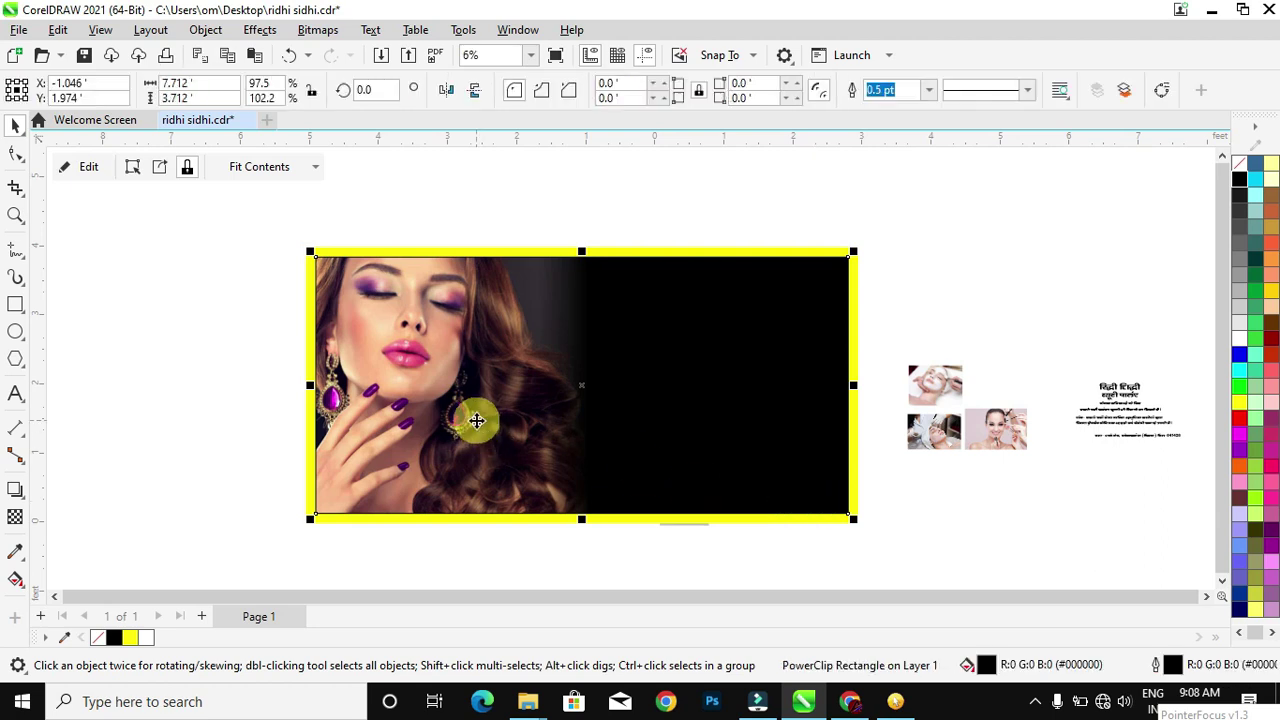
Edit the PowerClip contents, enlarge the woman's photo slightly to about 5.8 by 3.8 feet, and finish editing.
click(87, 168)
drag(473, 385, 505, 436)
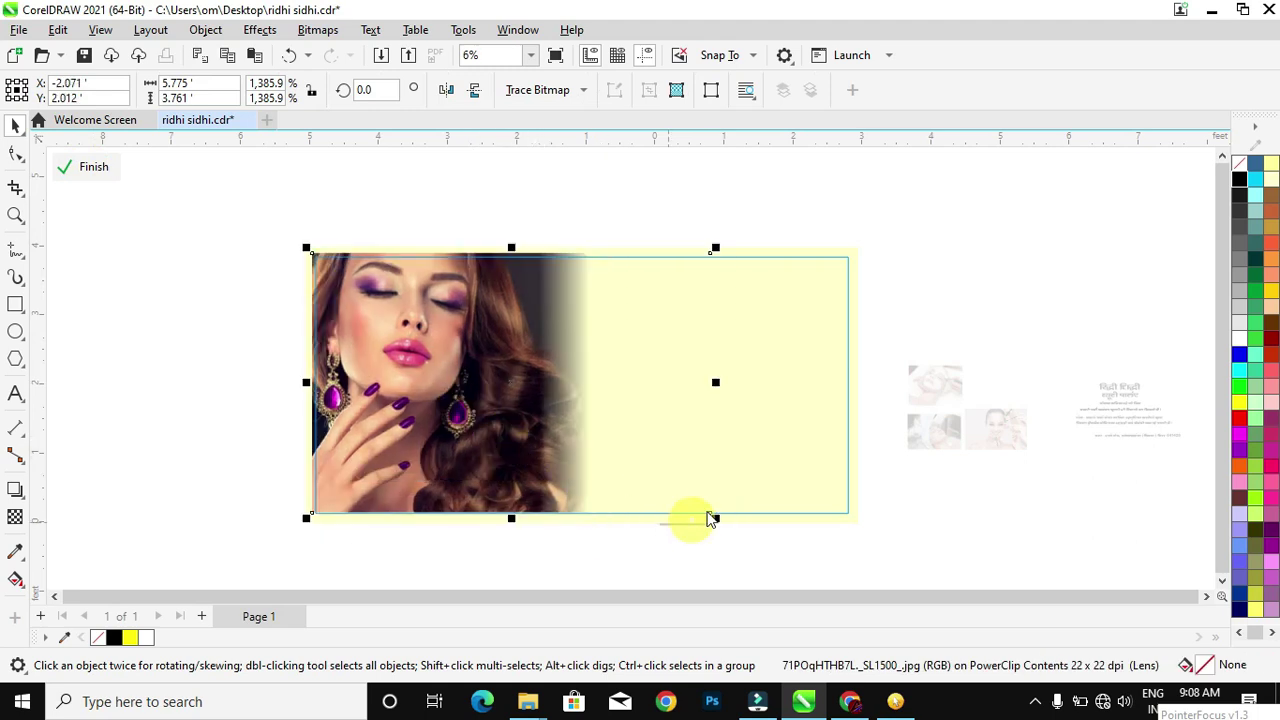
drag(715, 518, 727, 523)
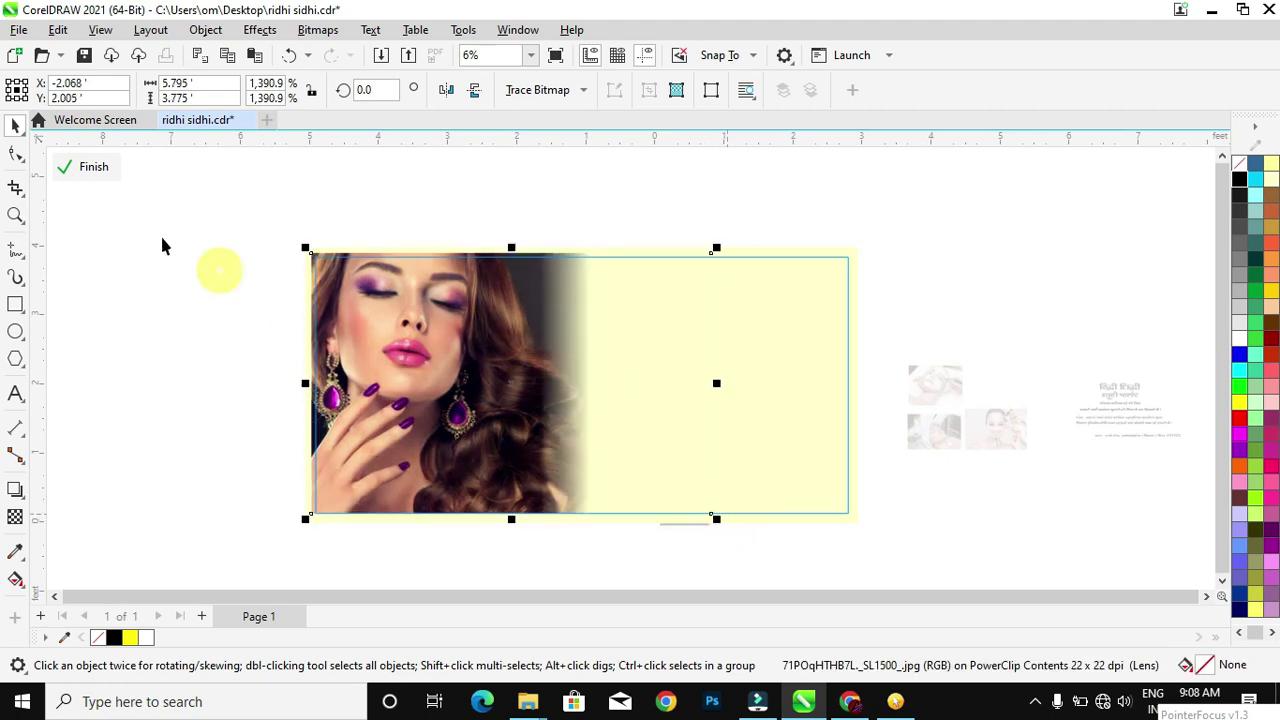
click(100, 169)
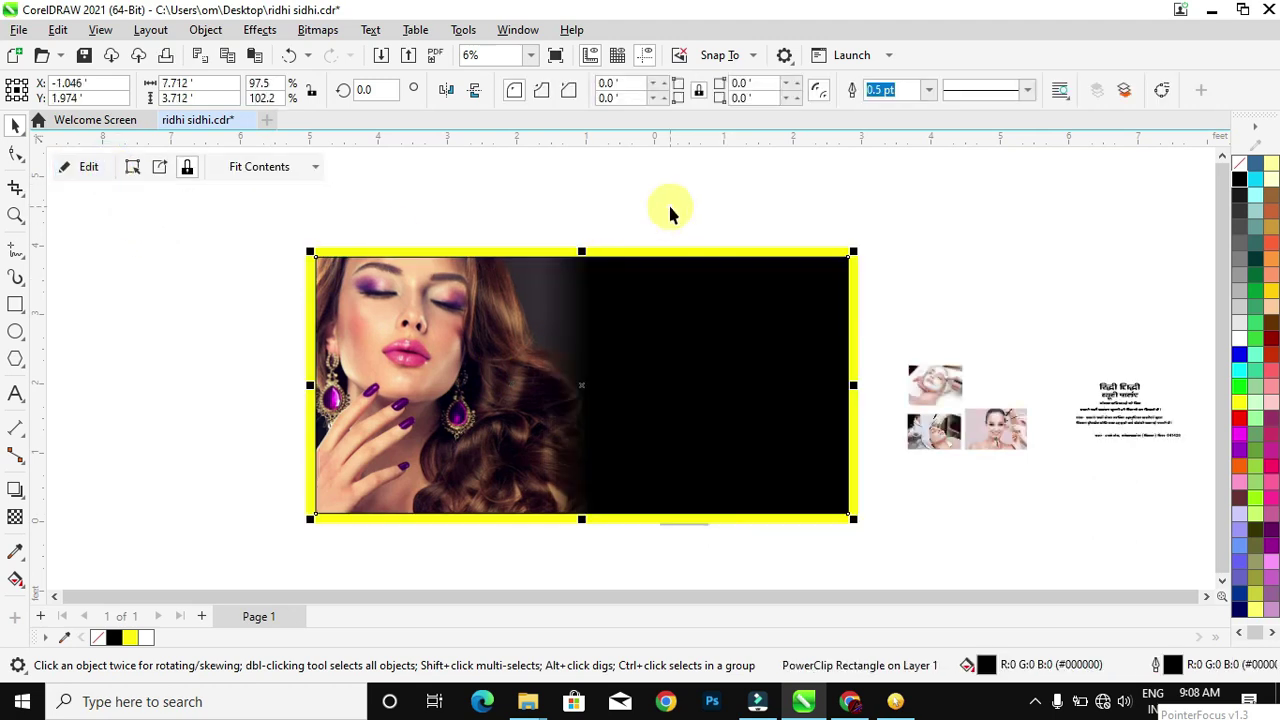
click(565, 195)
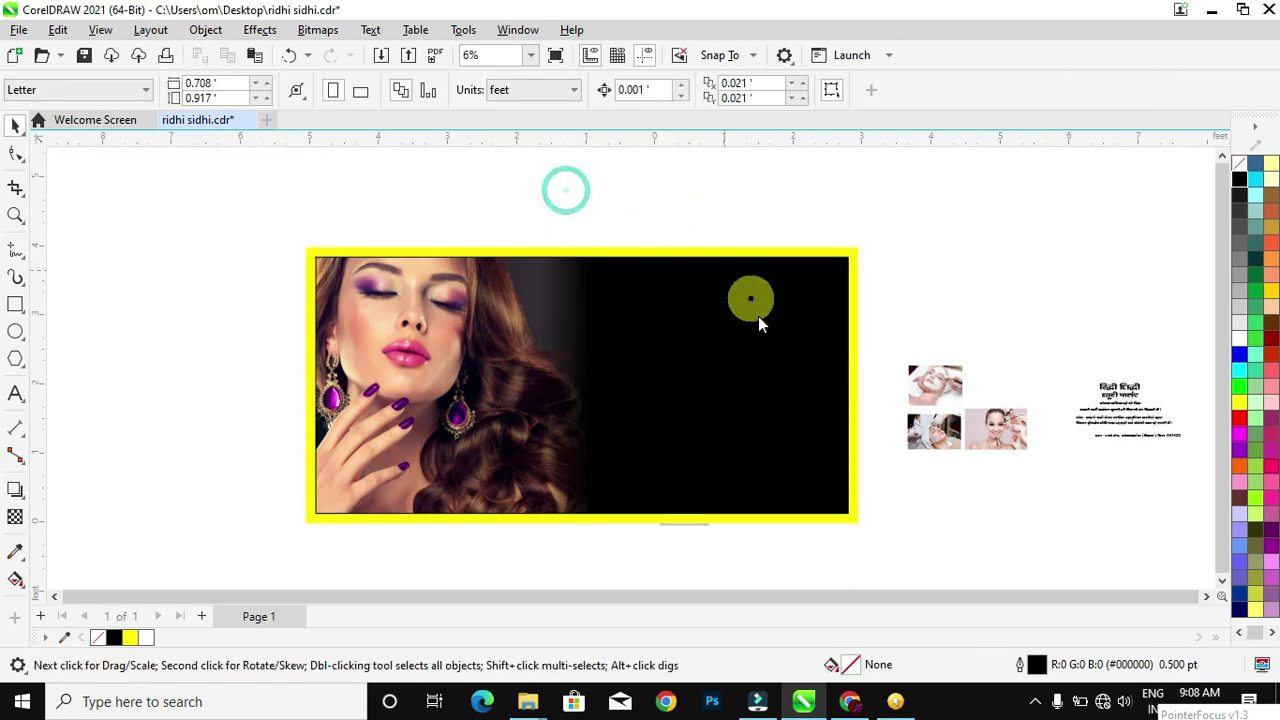
Line up the topmost small facial photo beside the other two and move the block of text lines to the banner's upper-right corner.
drag(952, 390, 1071, 431)
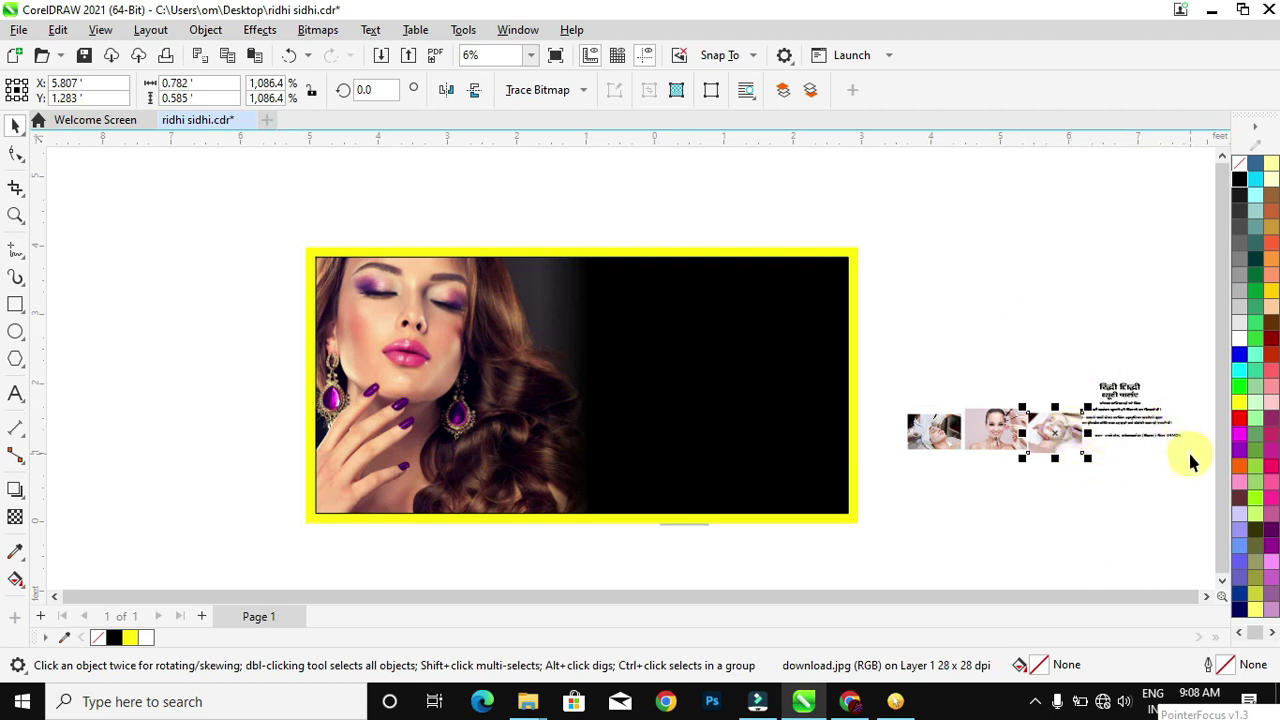
click(1150, 420)
drag(1050, 345, 1200, 471)
drag(1143, 423, 953, 252)
click(978, 333)
Place the heading रिद्धी शिद्धी at the top of the black area, fill it white and enlarge it to about 4 by 0.8 feet.
drag(860, 171, 600, 288)
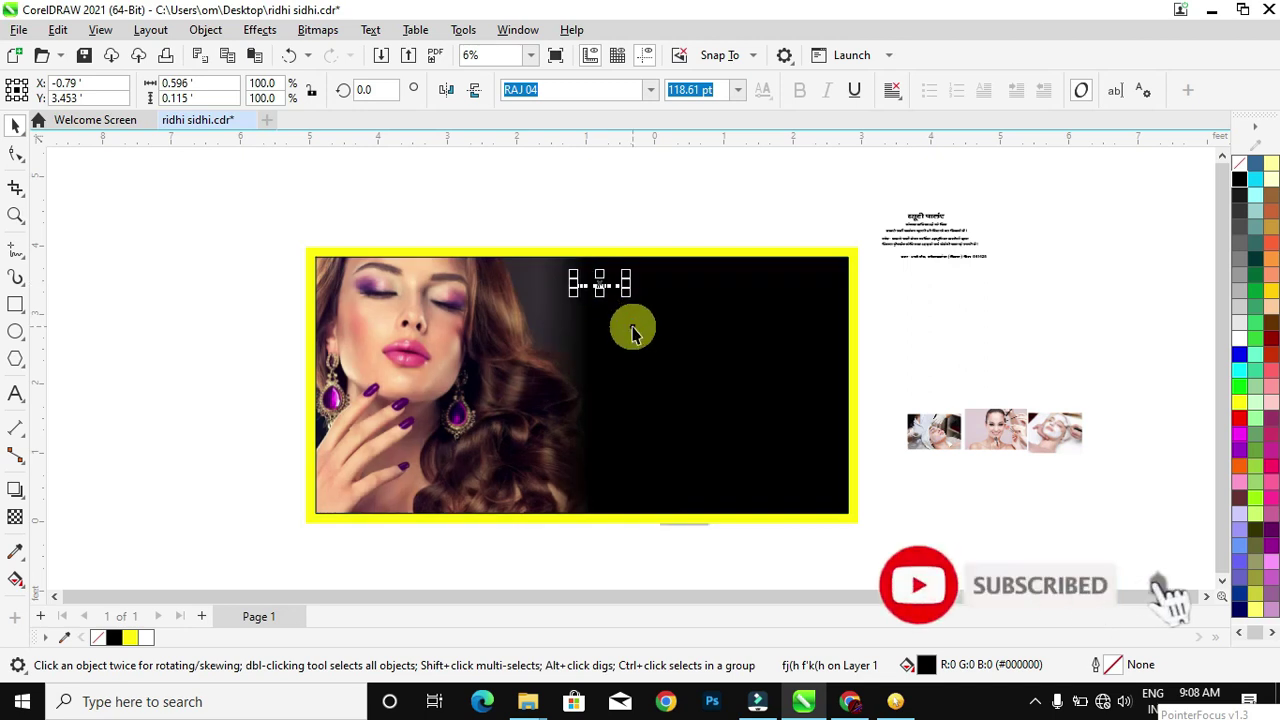
drag(627, 300, 822, 372)
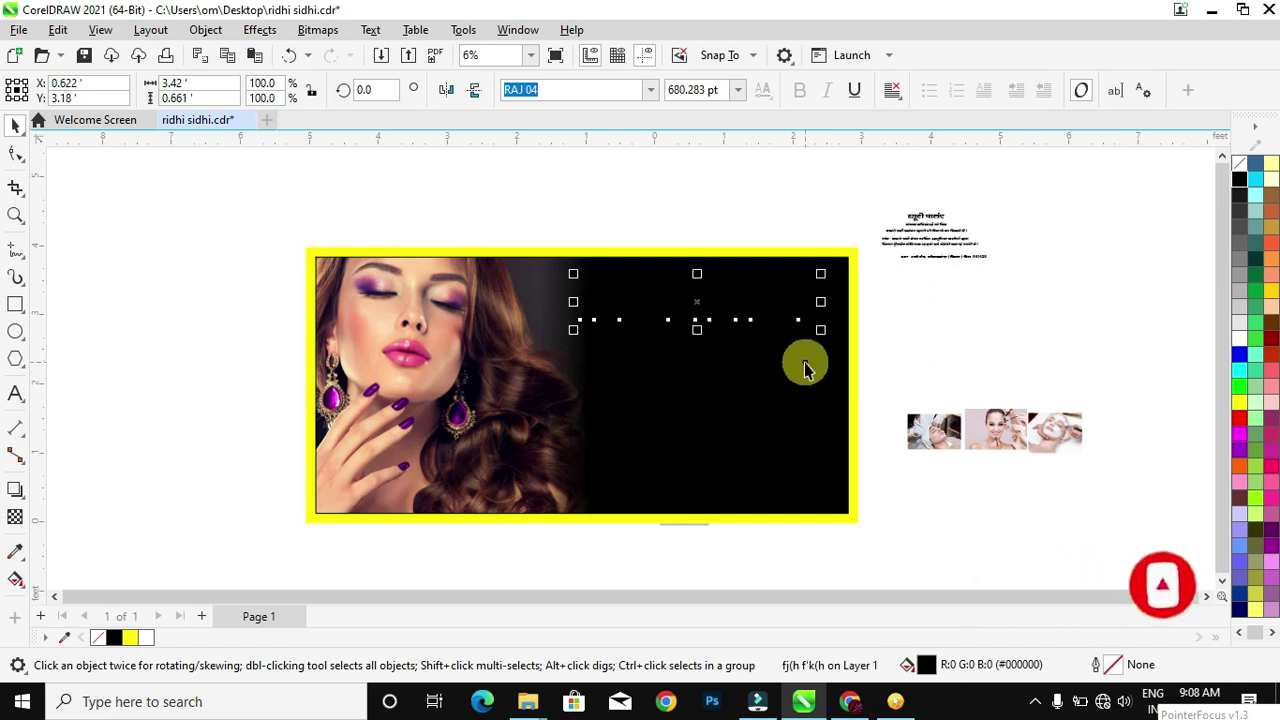
click(1242, 342)
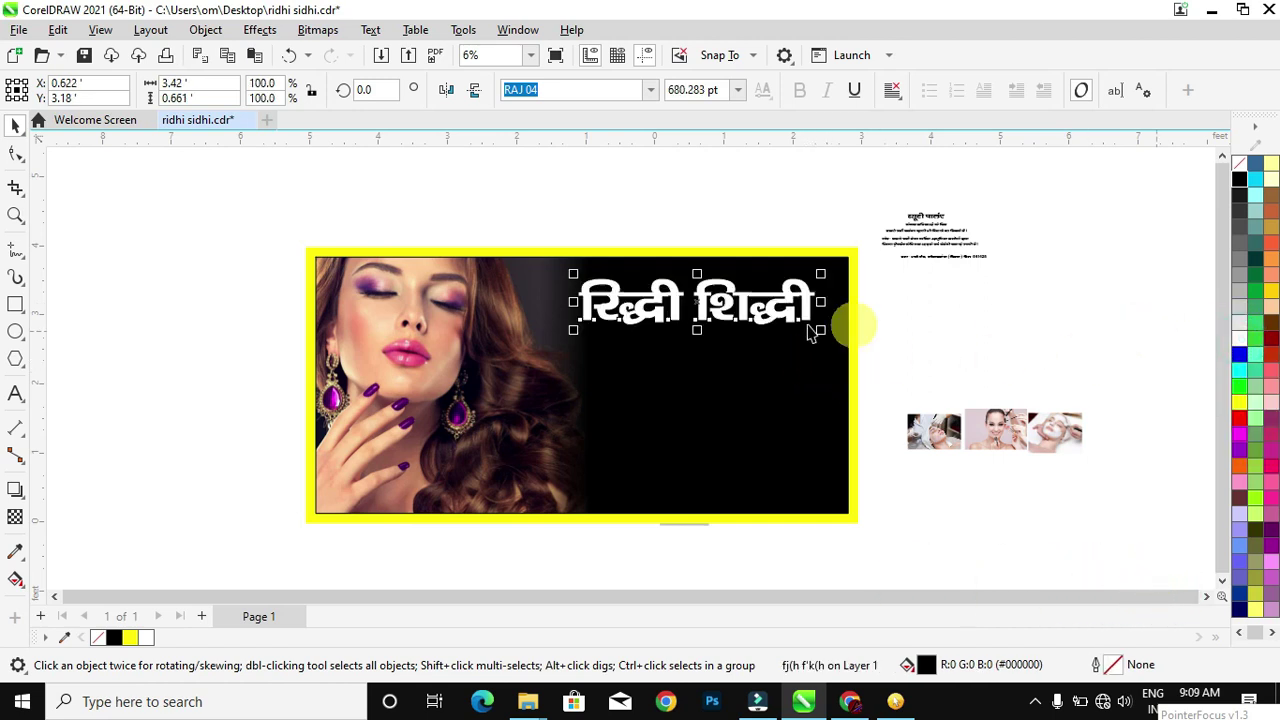
mouse_move(720, 302)
mouse_down()
mouse_move(690, 289)
mouse_move(702, 289)
mouse_up()
drag(792, 326, 851, 354)
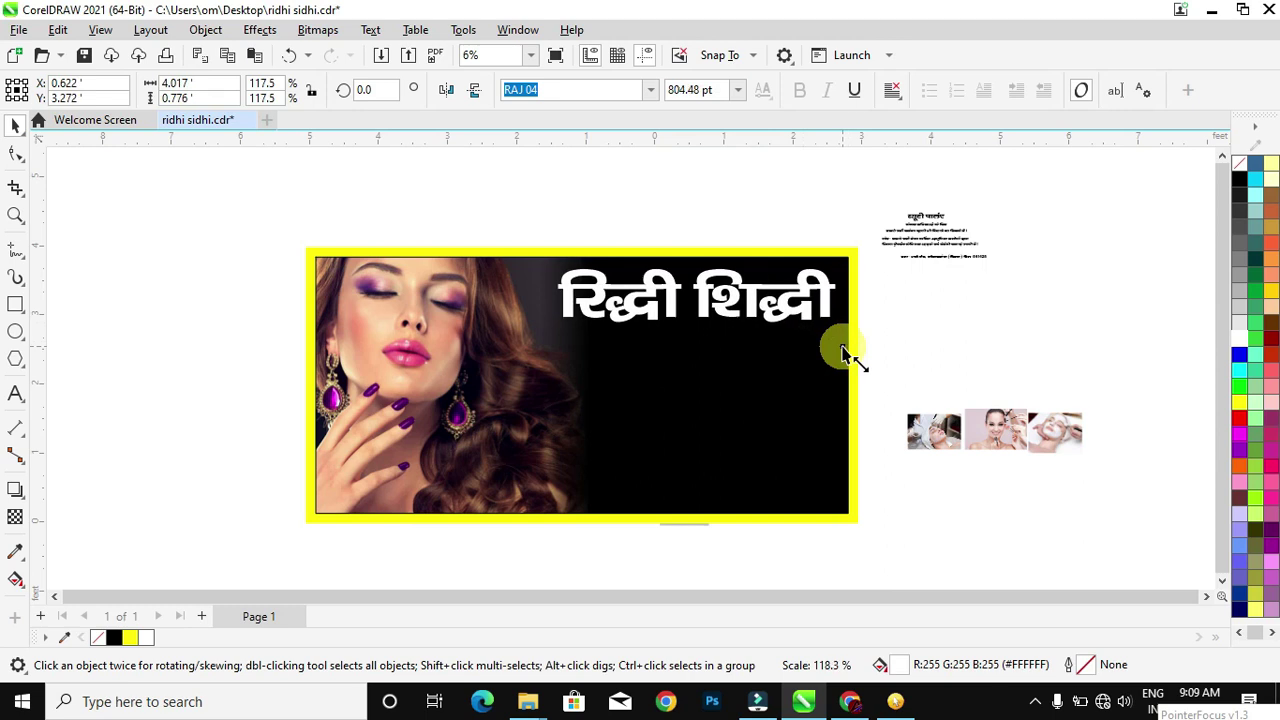
drag(696, 329, 728, 343)
click(990, 308)
Place ब्यूटी पार्लर below the heading's right end, fill it white and enlarge it to about 2.5 by 0.6 feet.
drag(911, 224, 681, 344)
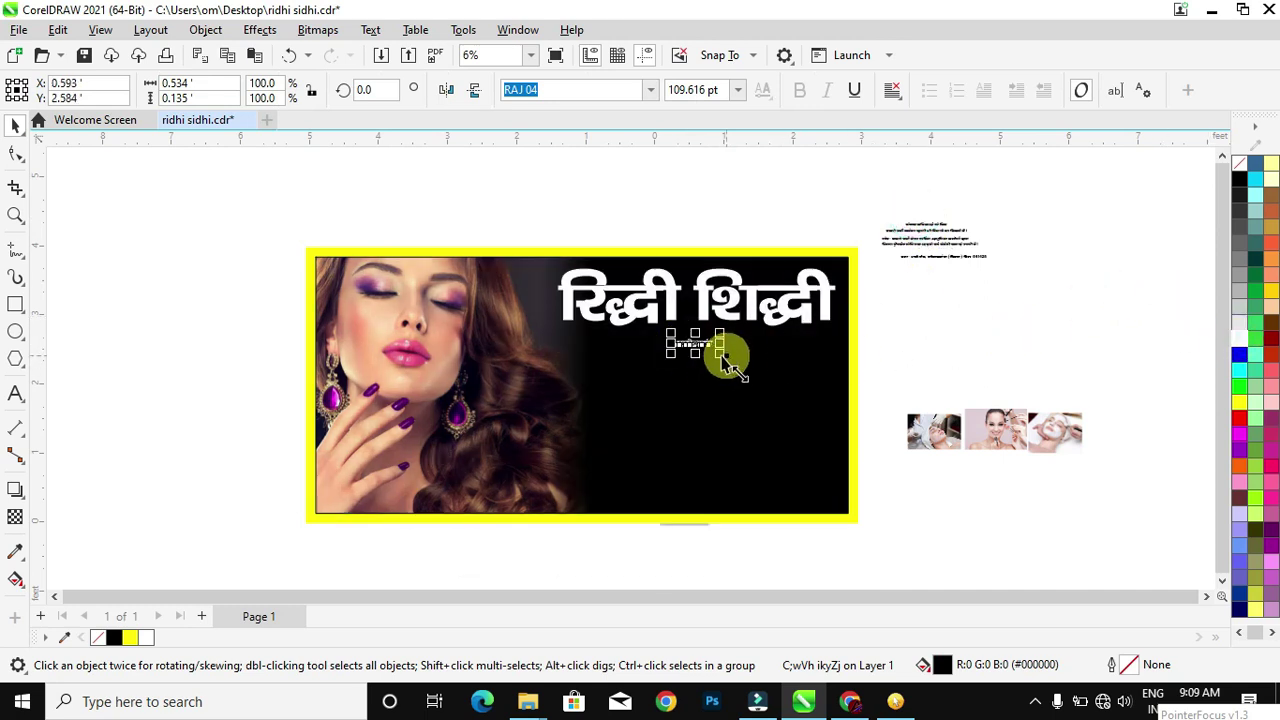
drag(726, 358, 845, 402)
drag(671, 391, 660, 396)
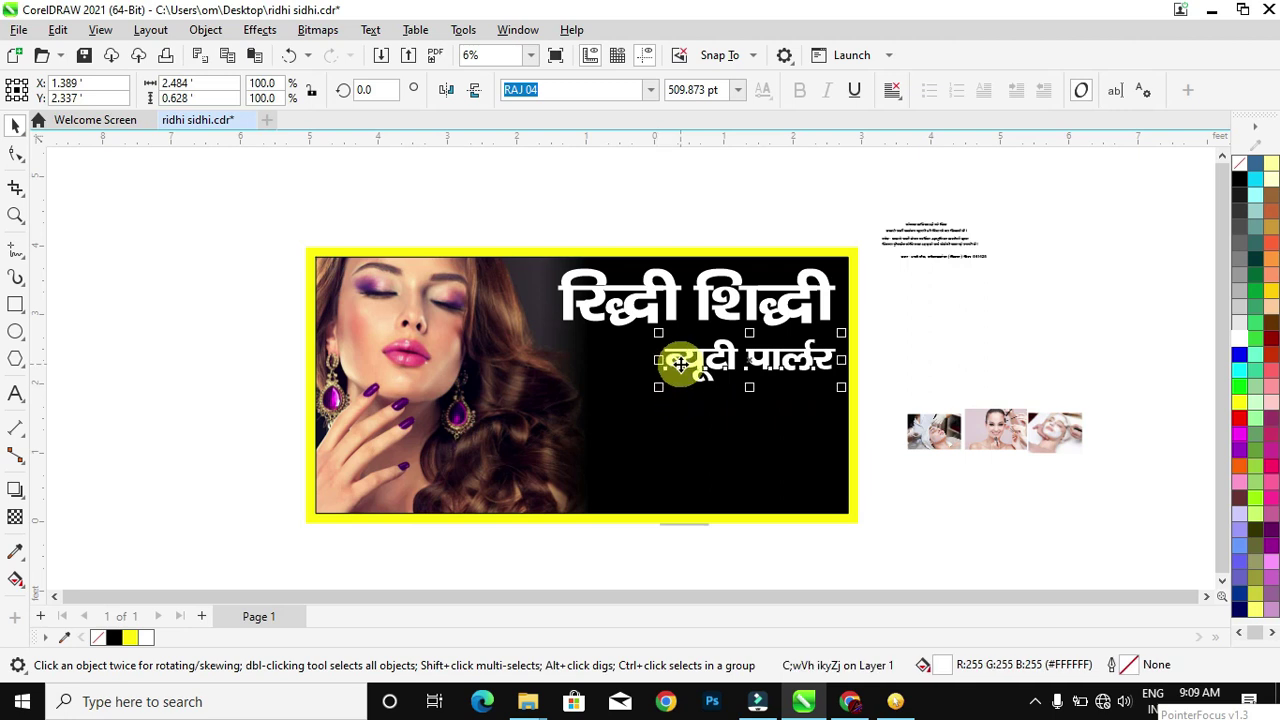
drag(750, 362, 749, 356)
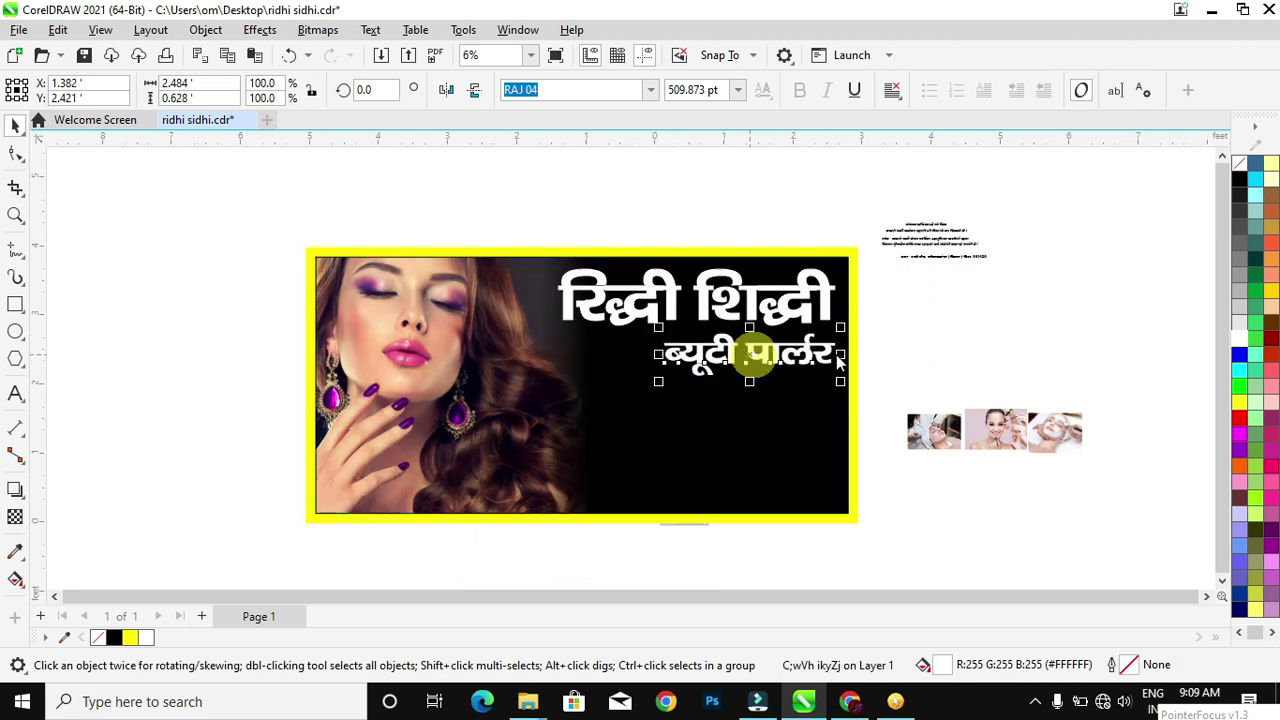
click(863, 310)
Place the line केवल महिलाओं के लिए in the lower black area, colour it red and enlarge it to about 1.7 feet wide.
drag(863, 201, 958, 232)
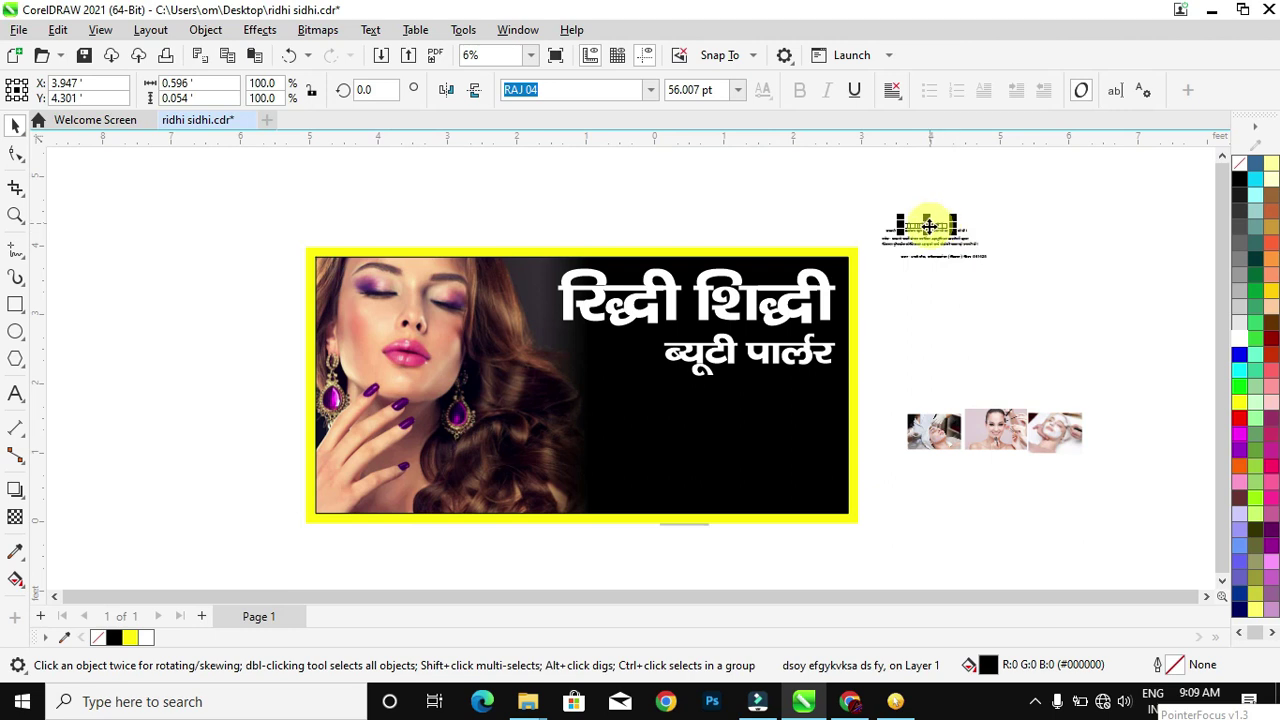
drag(935, 228, 735, 410)
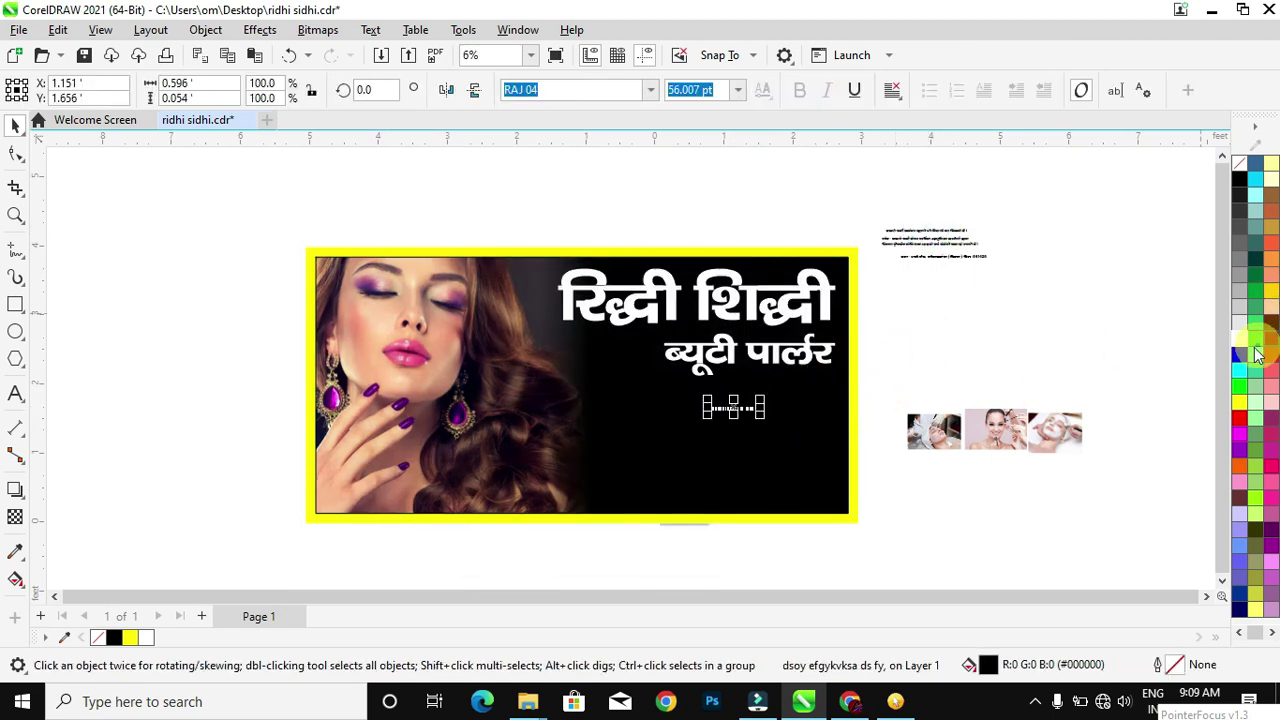
drag(1242, 345, 765, 430)
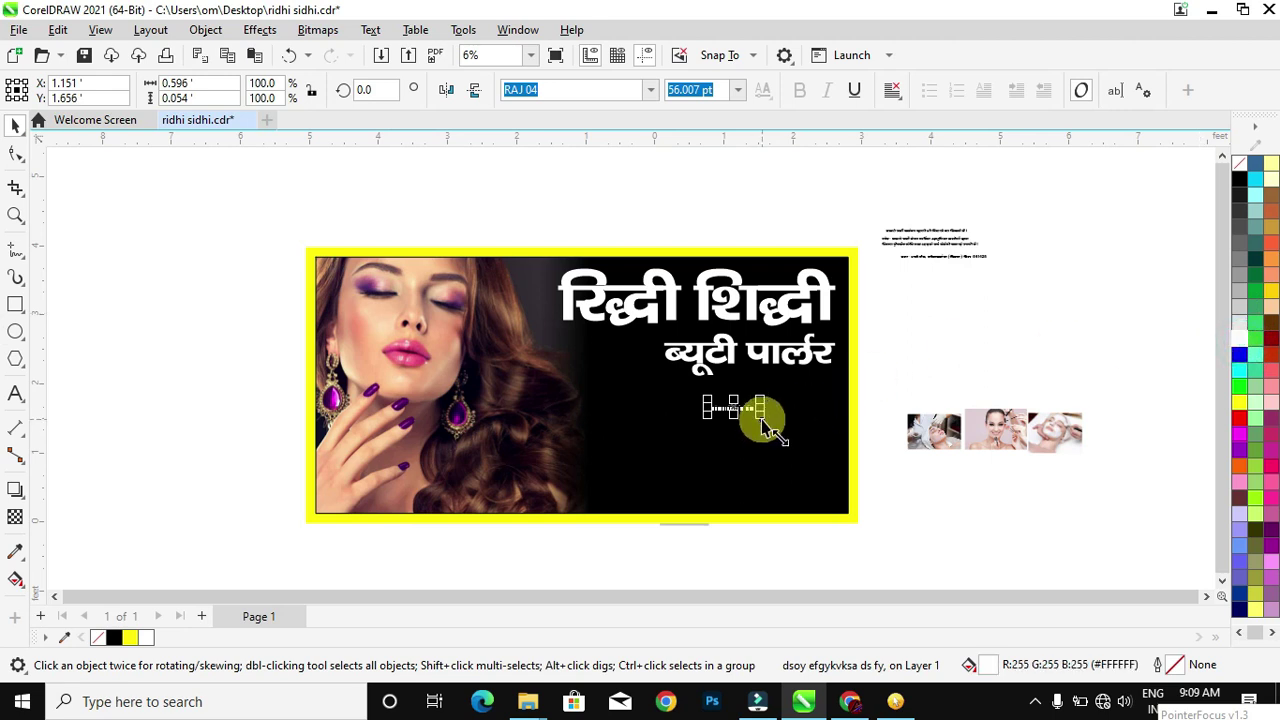
drag(1240, 425, 663, 429)
scroll(662, 420, up, 1)
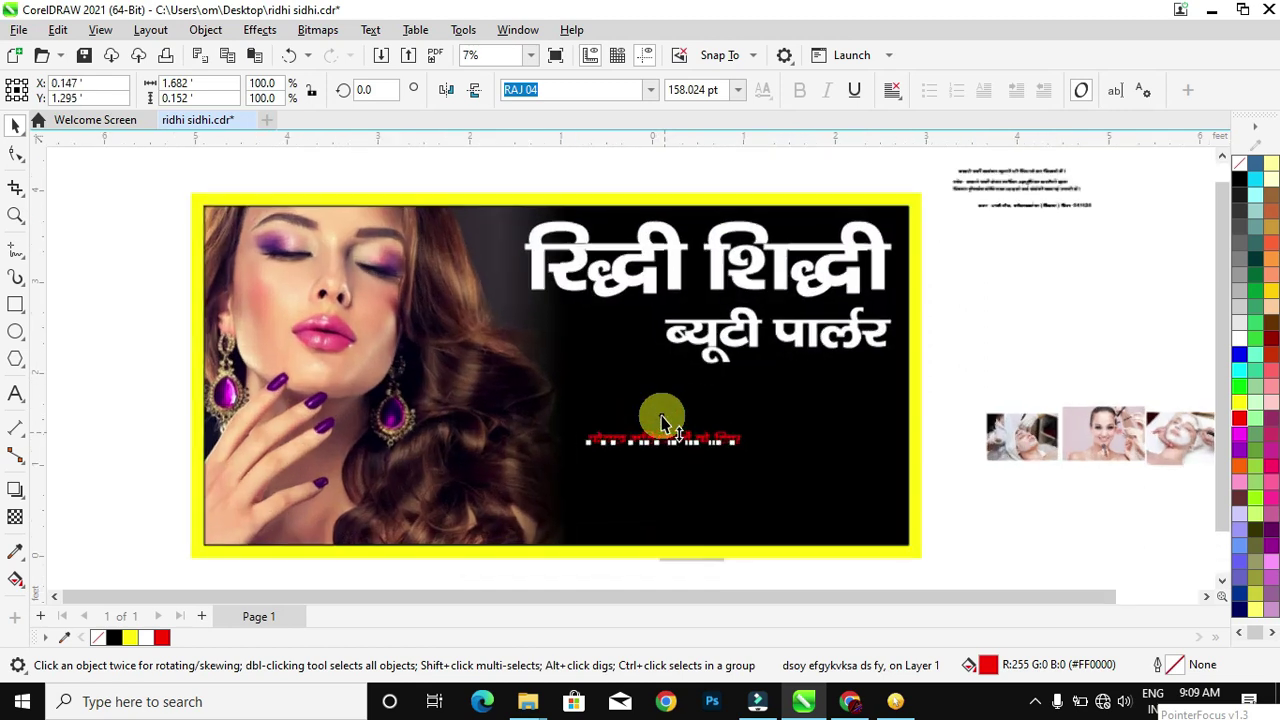
Draw a rectangle about 3.5 by 0.3 feet under ब्यूटी पार्लर, round its corners fully and fill it yellow.
click(14, 306)
drag(583, 373, 903, 407)
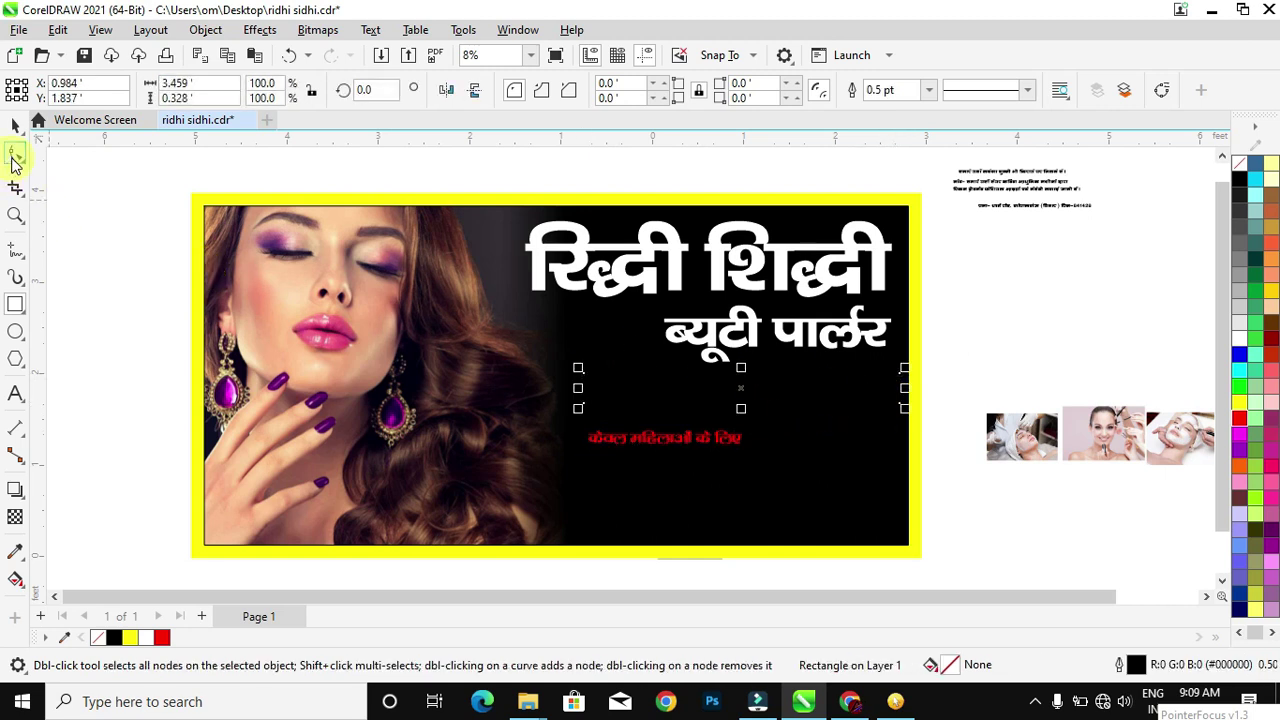
click(14, 160)
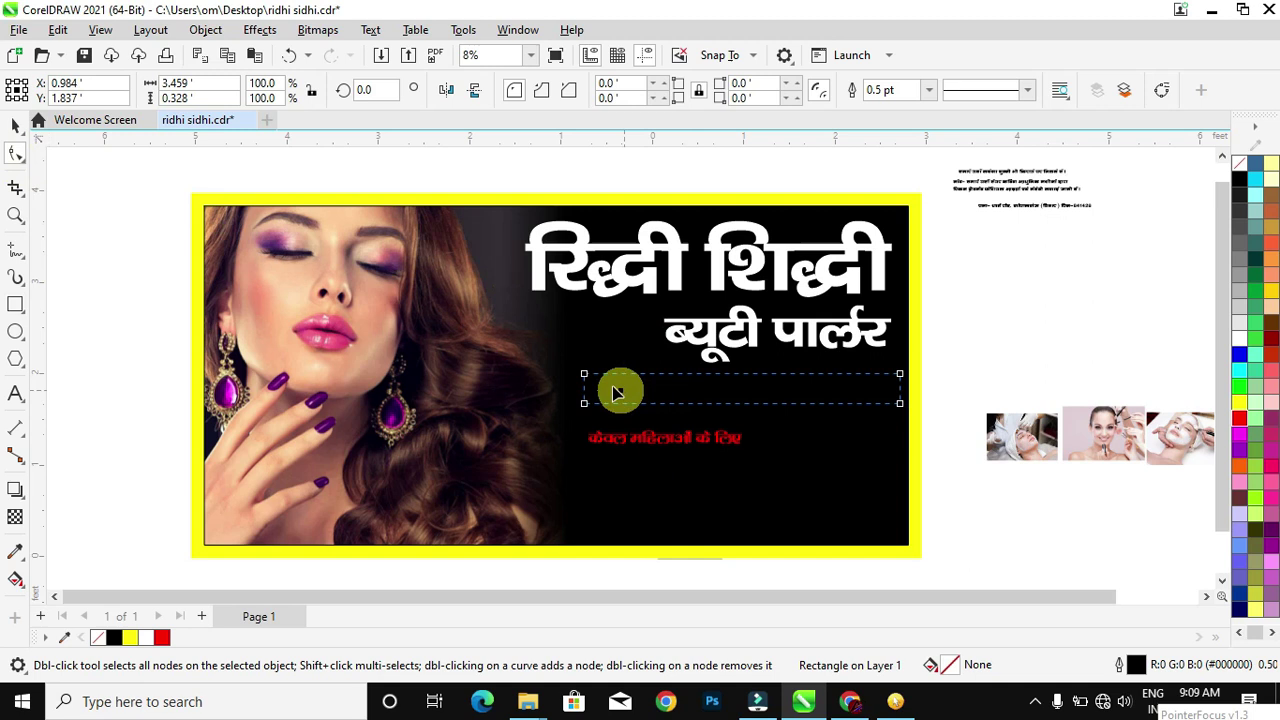
drag(587, 374, 607, 377)
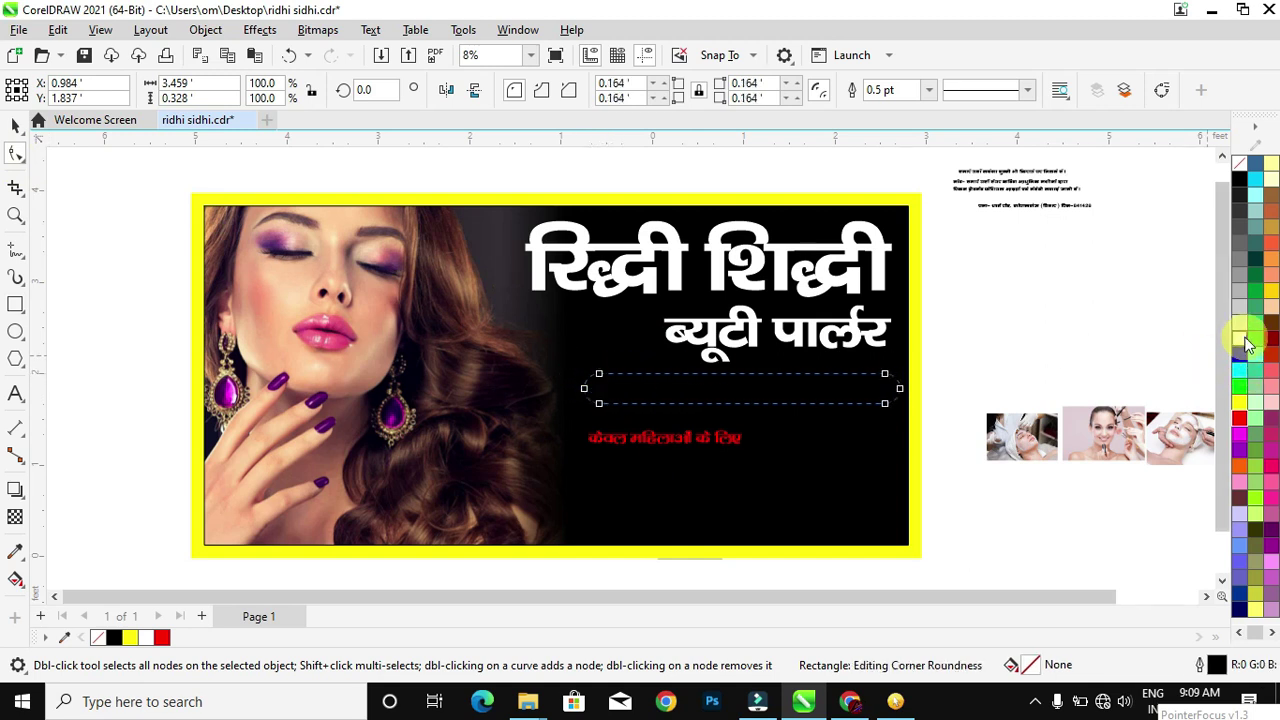
click(1239, 401)
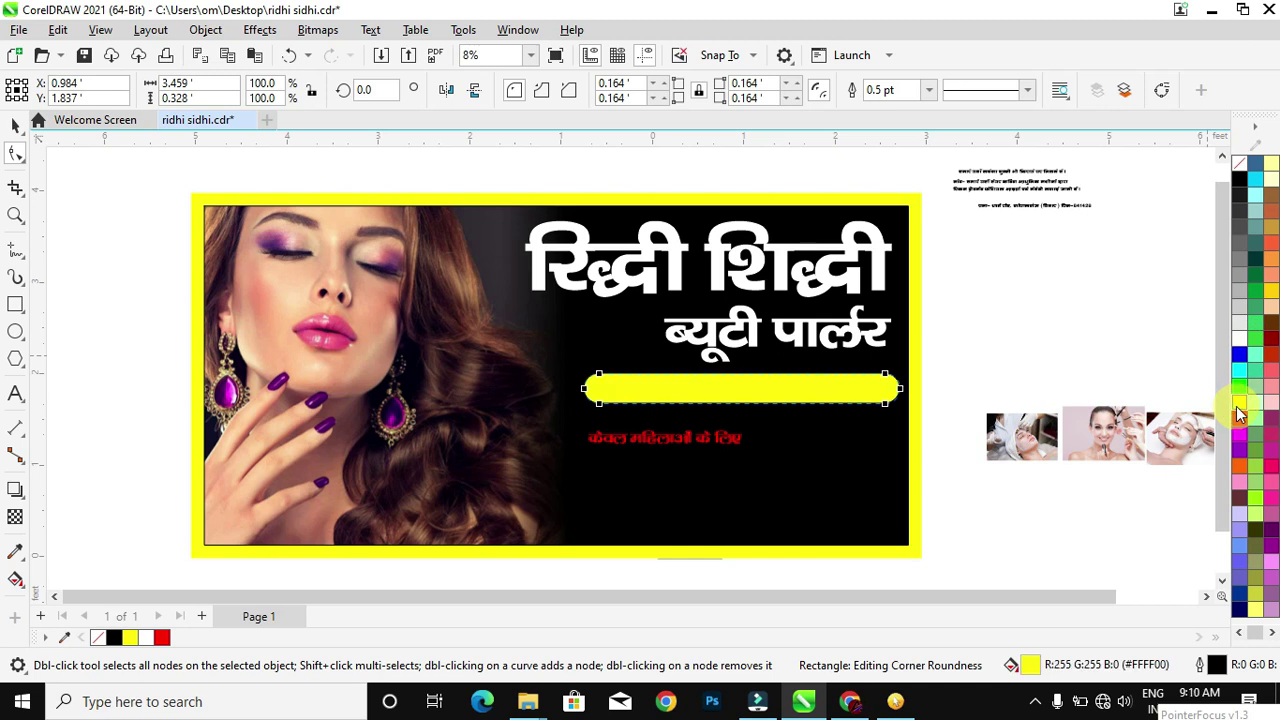
click(15, 127)
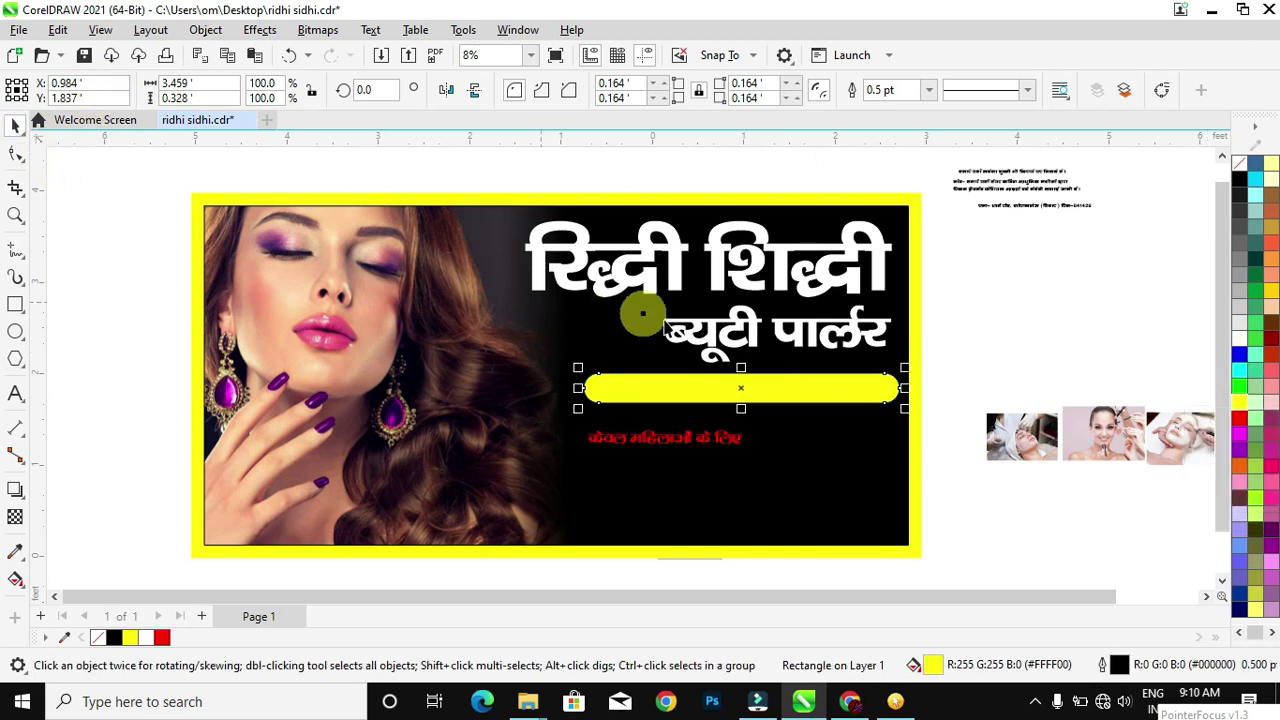
Place the red केवल महिलाओं के लिए text on the yellow bar and enlarge it to about 3.2 by 0.2 feet.
drag(718, 443, 703, 391)
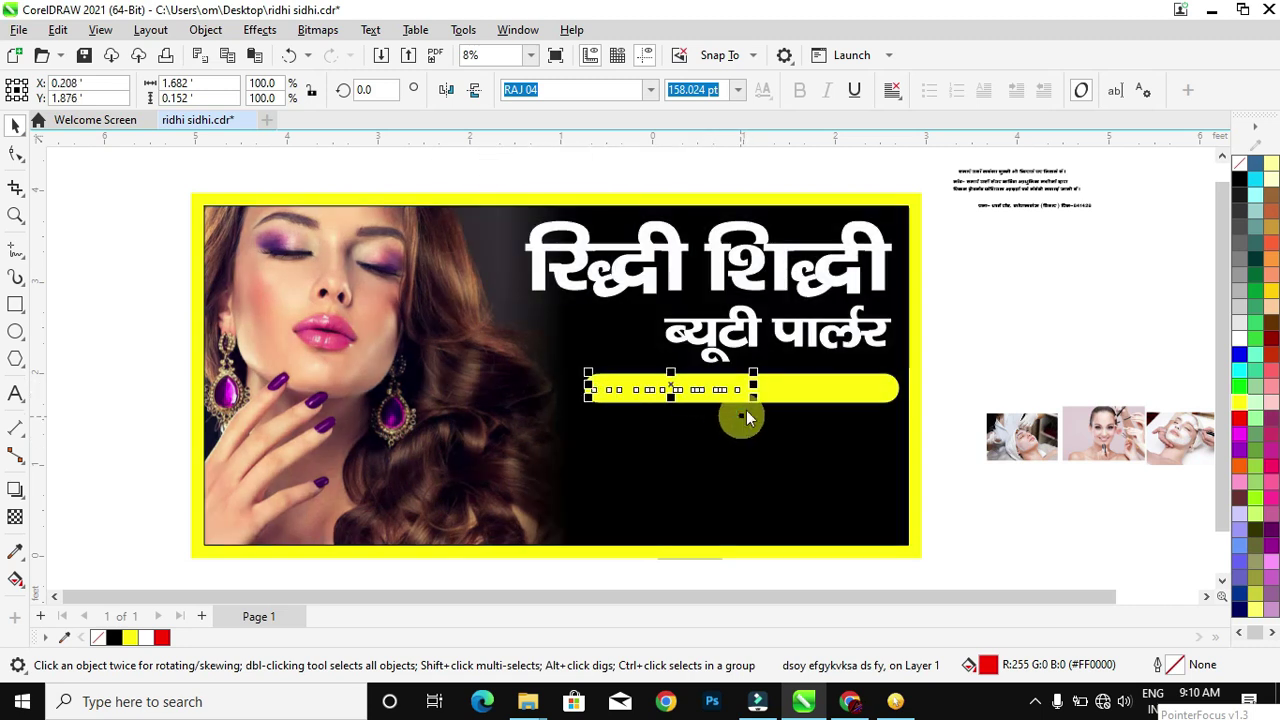
drag(757, 400, 885, 392)
click(996, 346)
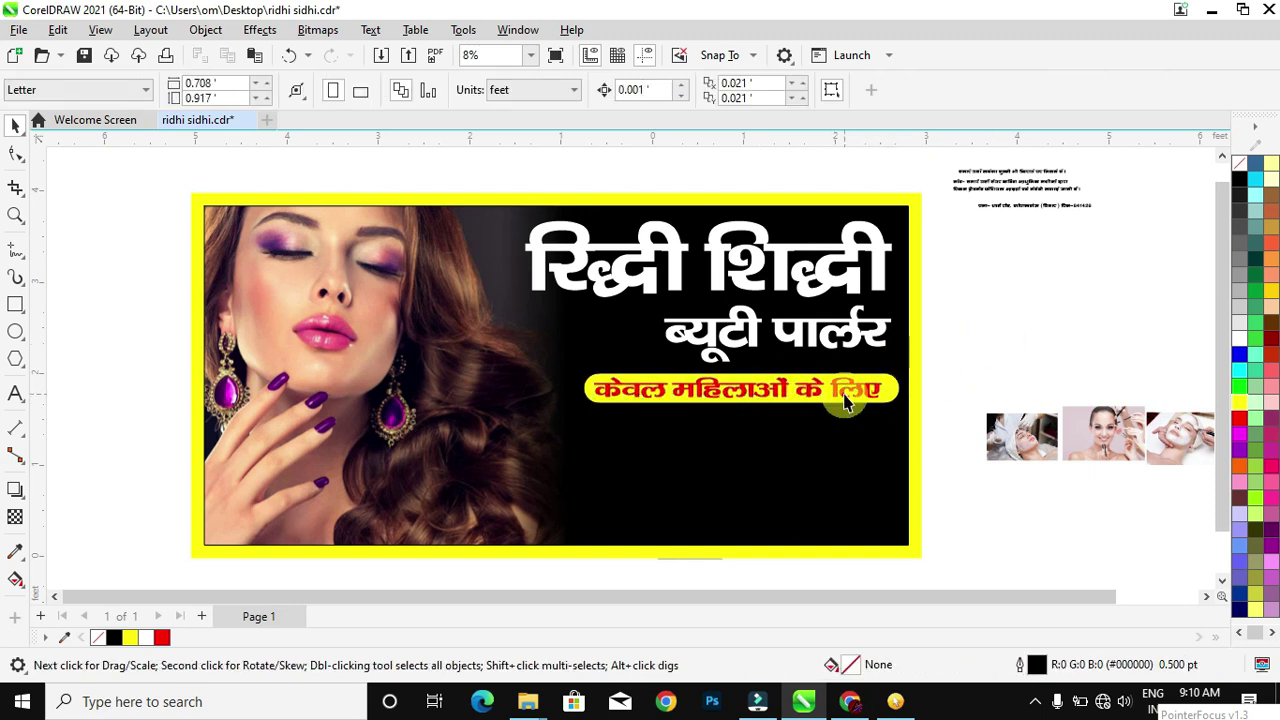
click(845, 395)
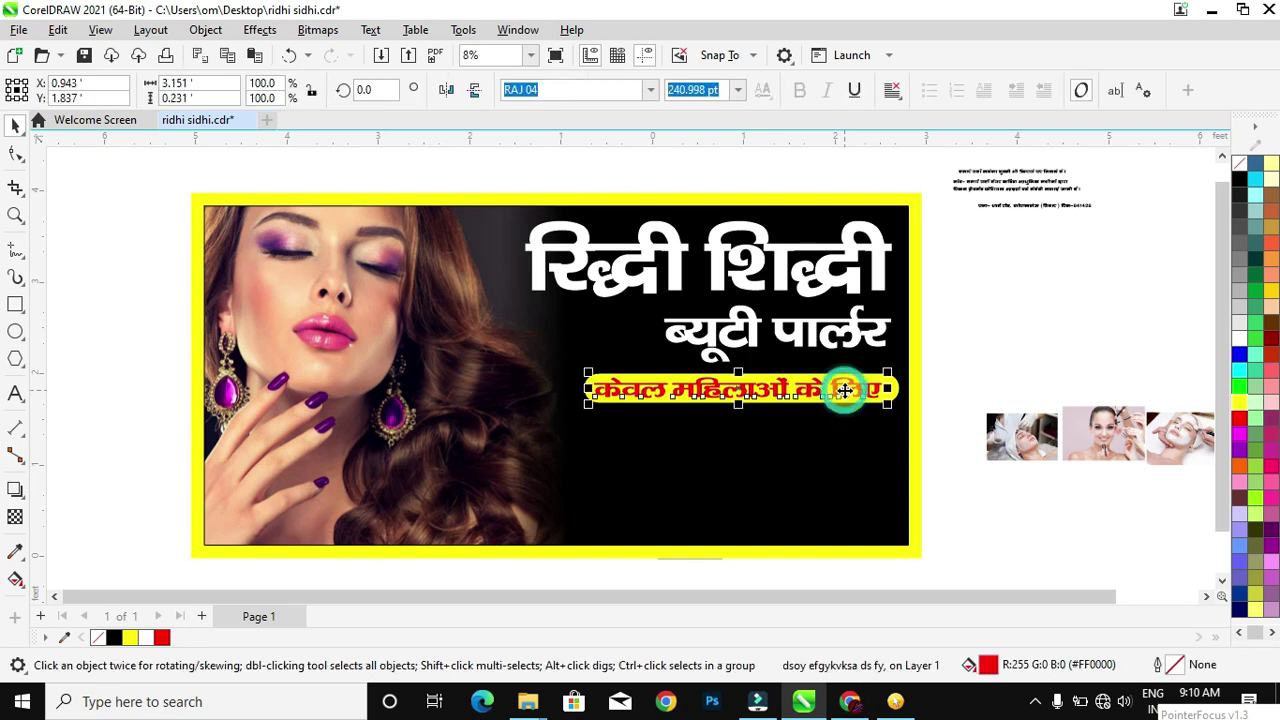
click(991, 342)
click(1051, 285)
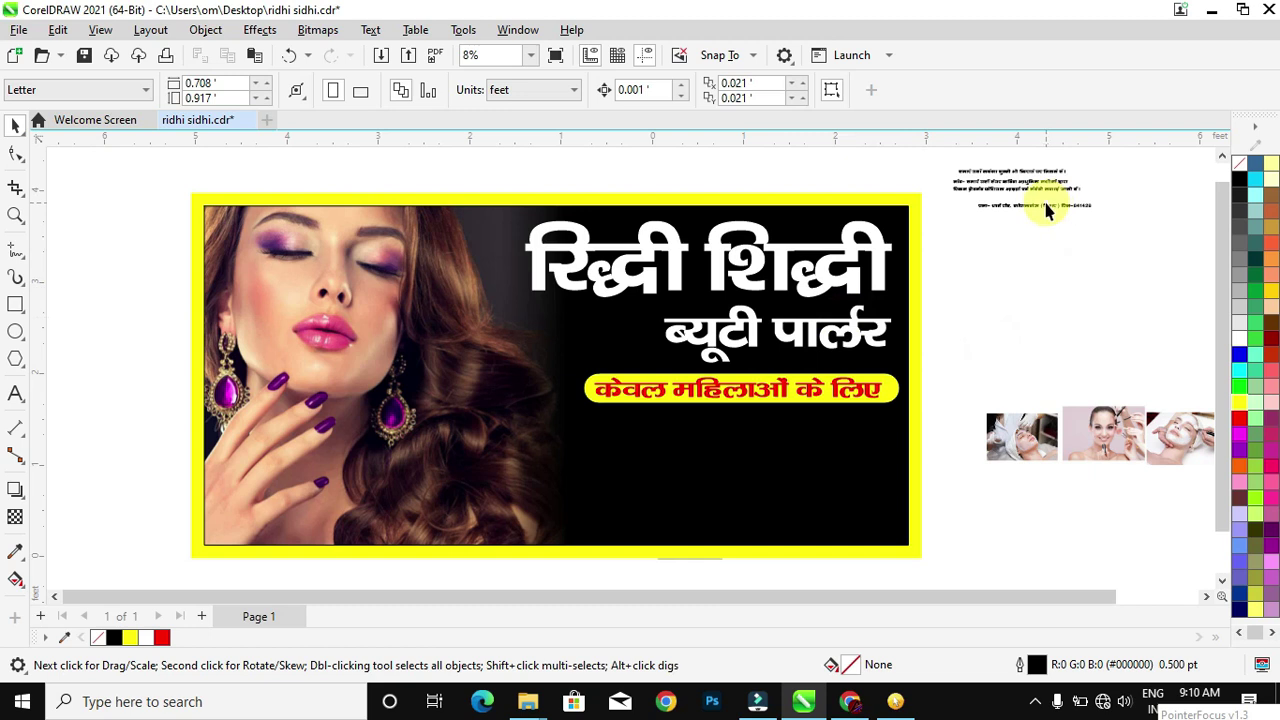
Place the two-line नोट text under the yellow bar, fill it white and enlarge it to about 3.7 by 0.4 feet.
click(1022, 182)
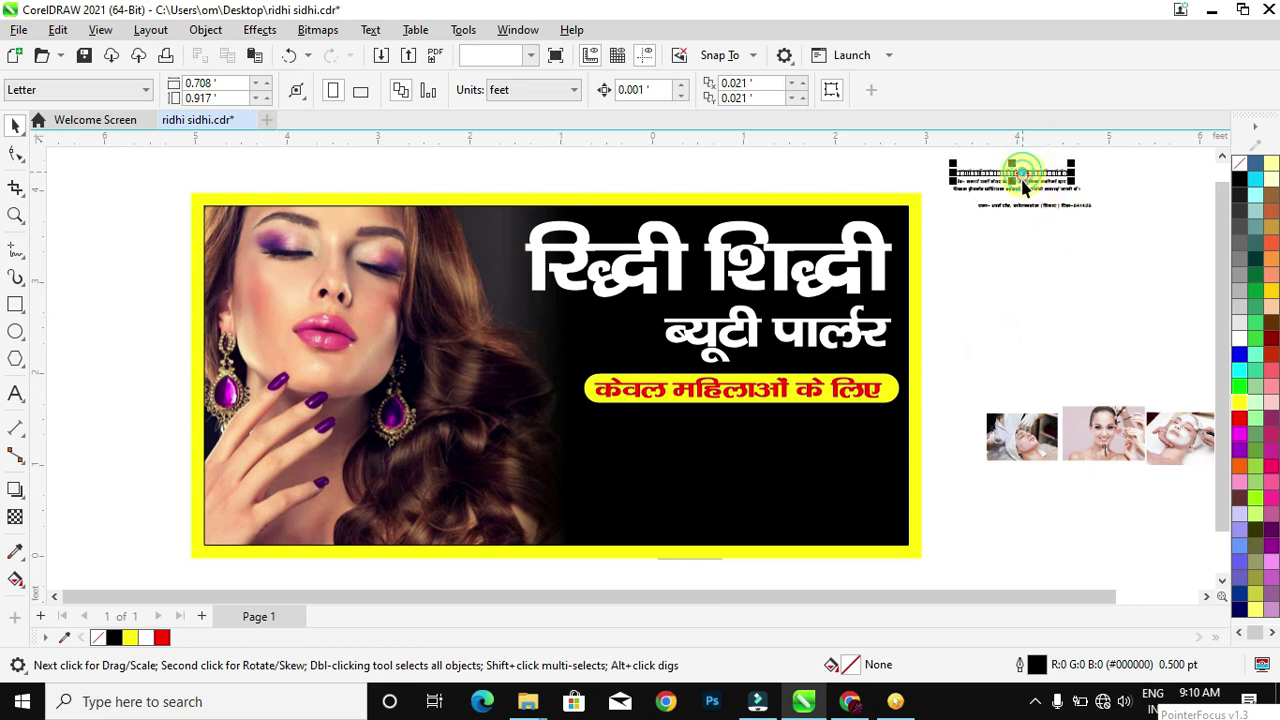
drag(1015, 183, 648, 440)
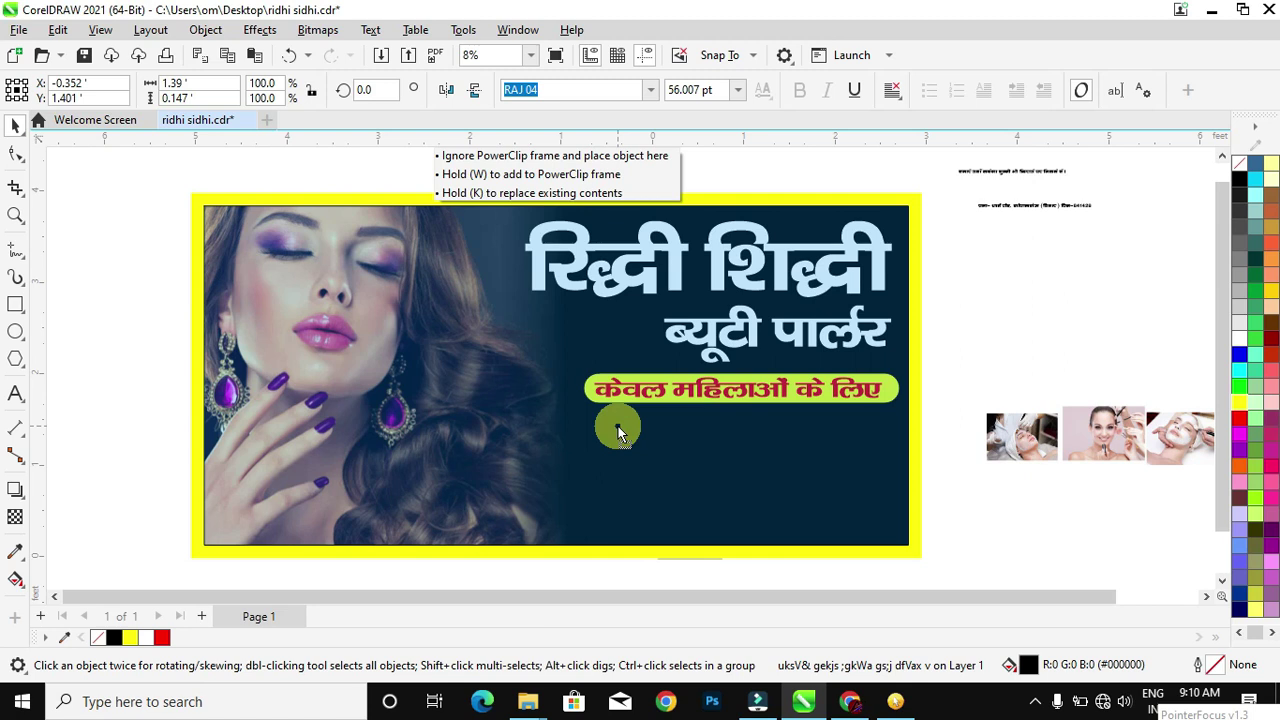
drag(618, 426, 618, 427)
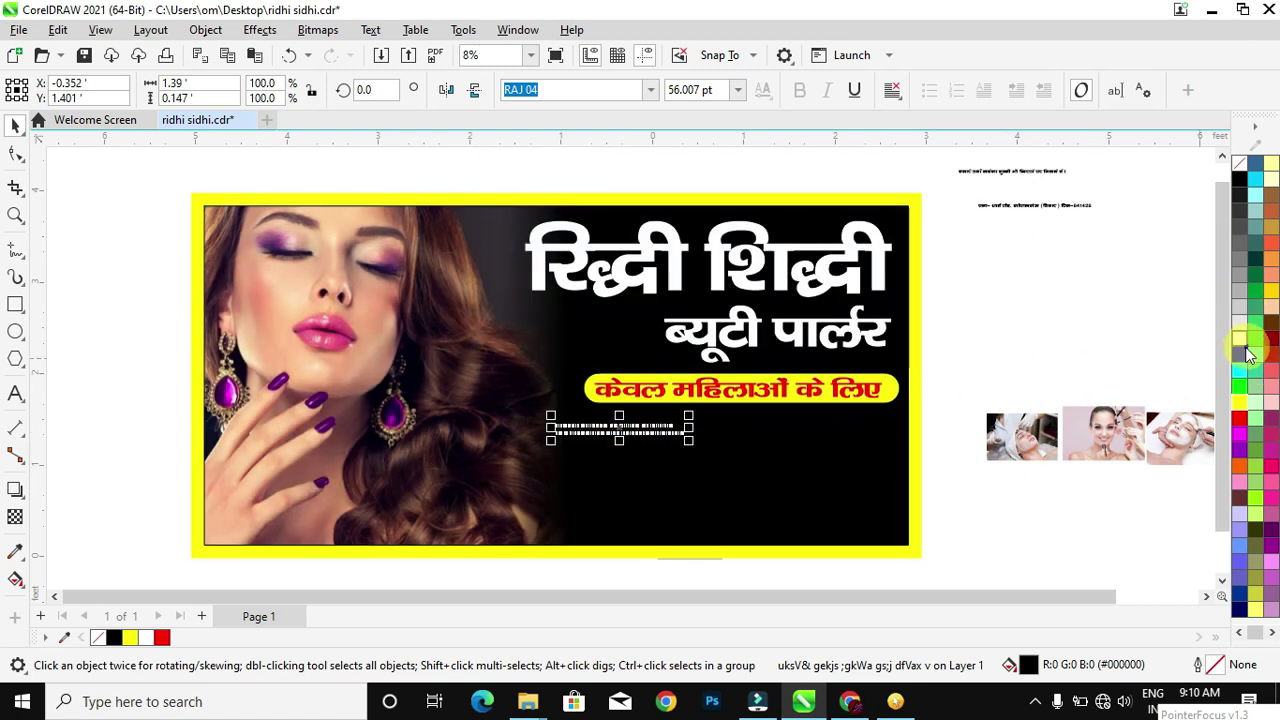
drag(1241, 344, 914, 549)
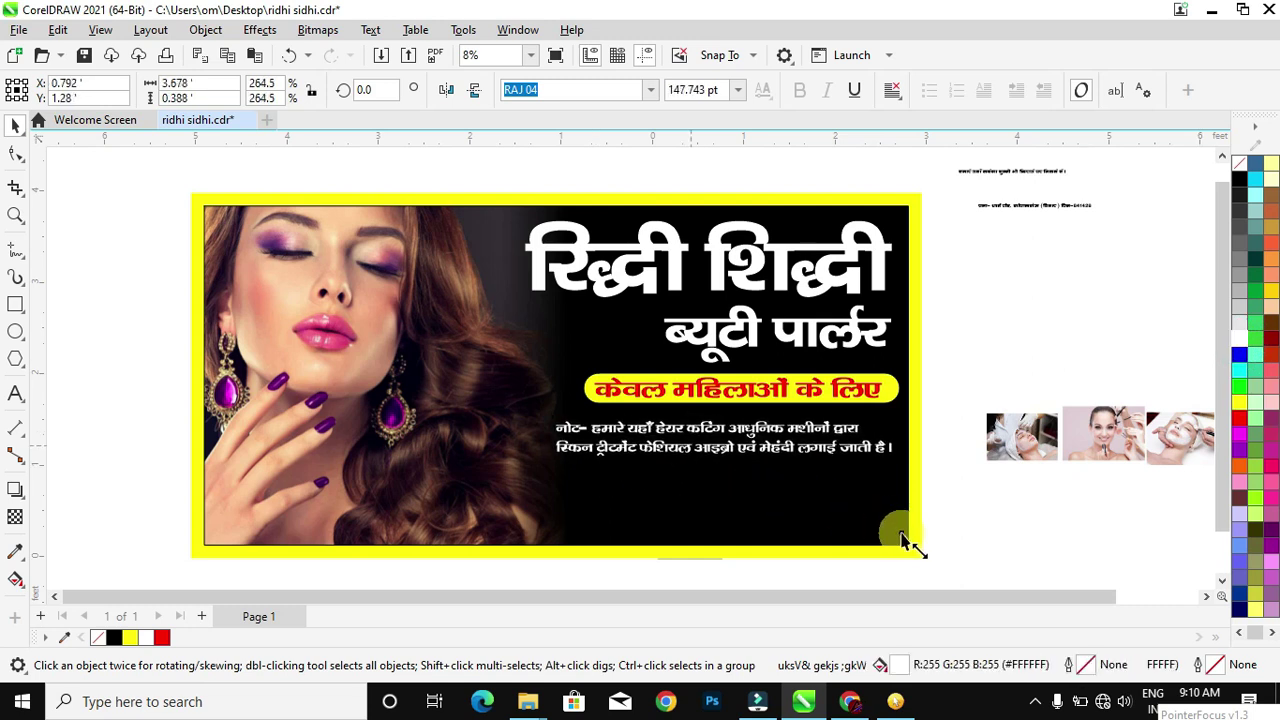
drag(729, 446, 730, 440)
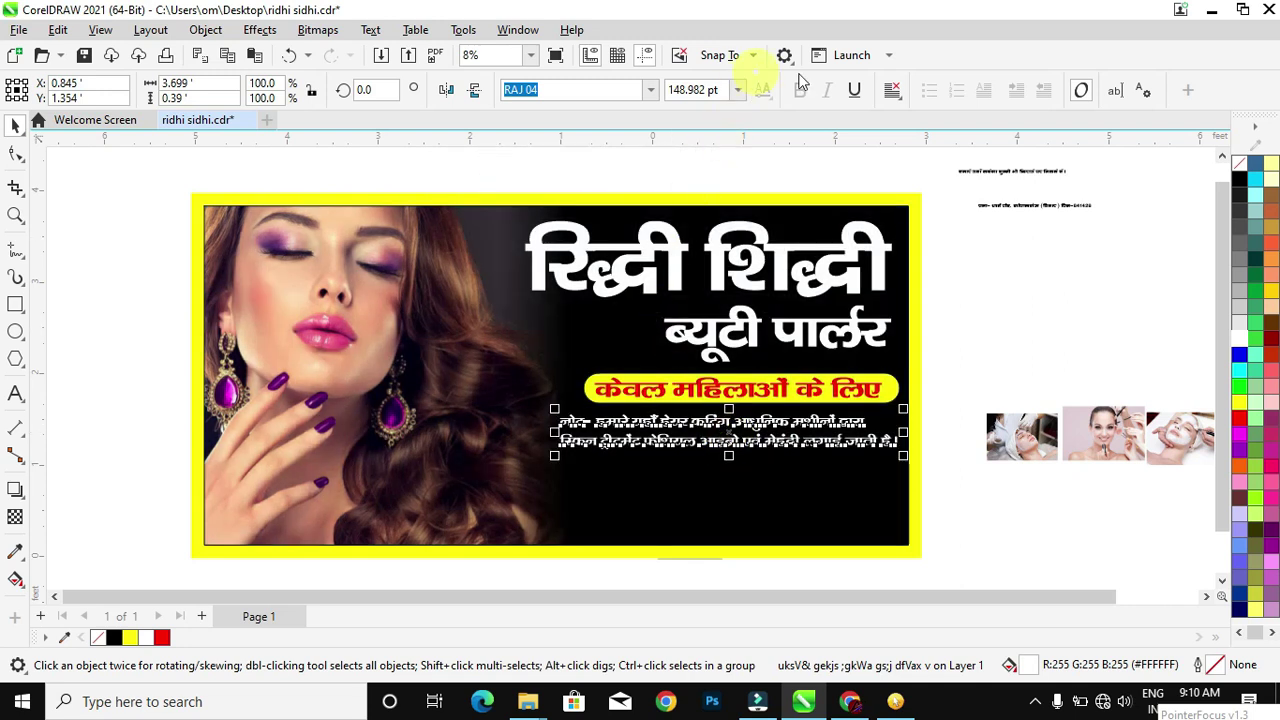
Centre-align the two-line नोट text, move it closer to the yellow bar and narrow it to about 3.6 feet.
click(893, 100)
click(926, 157)
click(960, 338)
click(737, 437)
scroll(737, 437, up, 2)
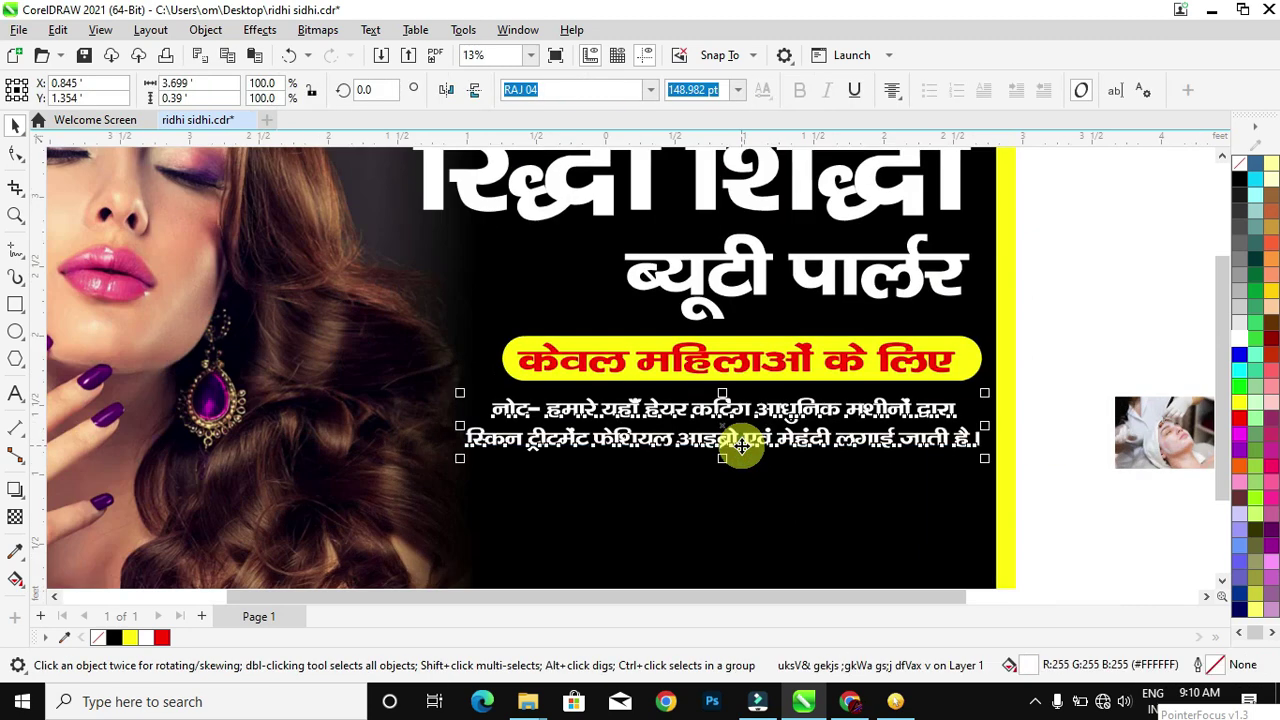
drag(736, 437, 740, 430)
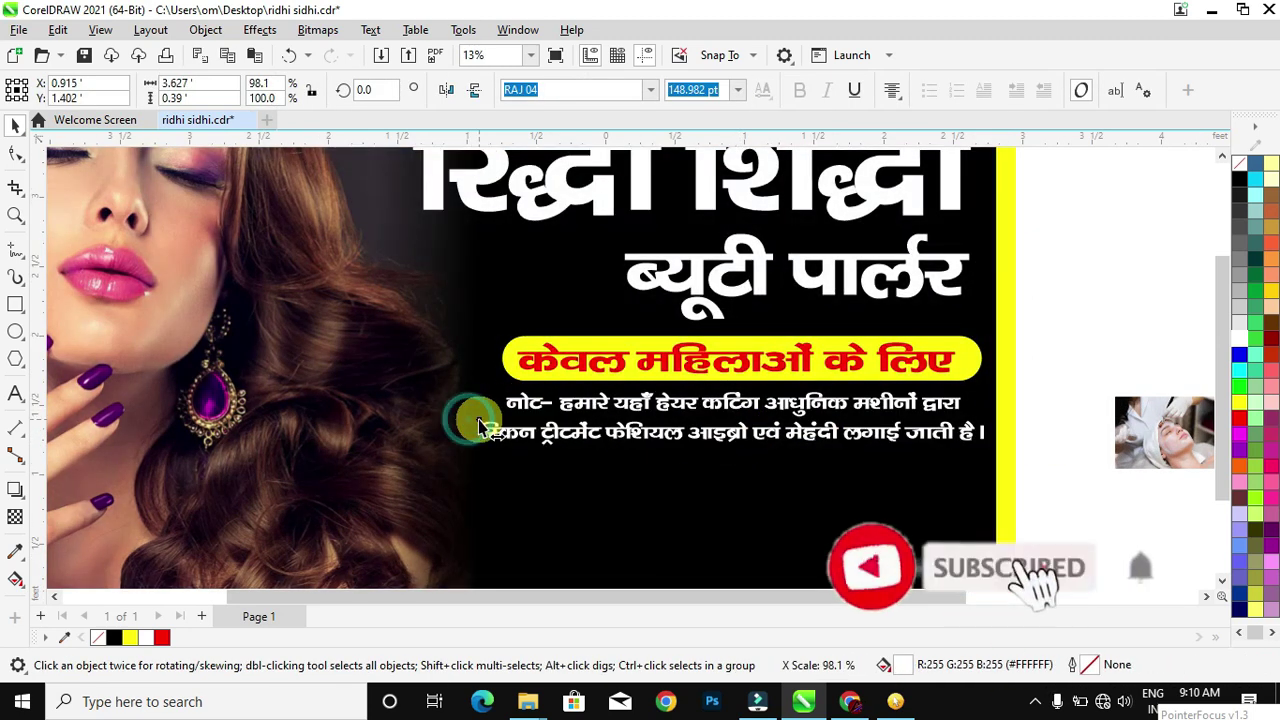
Move the small पता address line to the empty area just below the banner.
scroll(712, 378, down, 2)
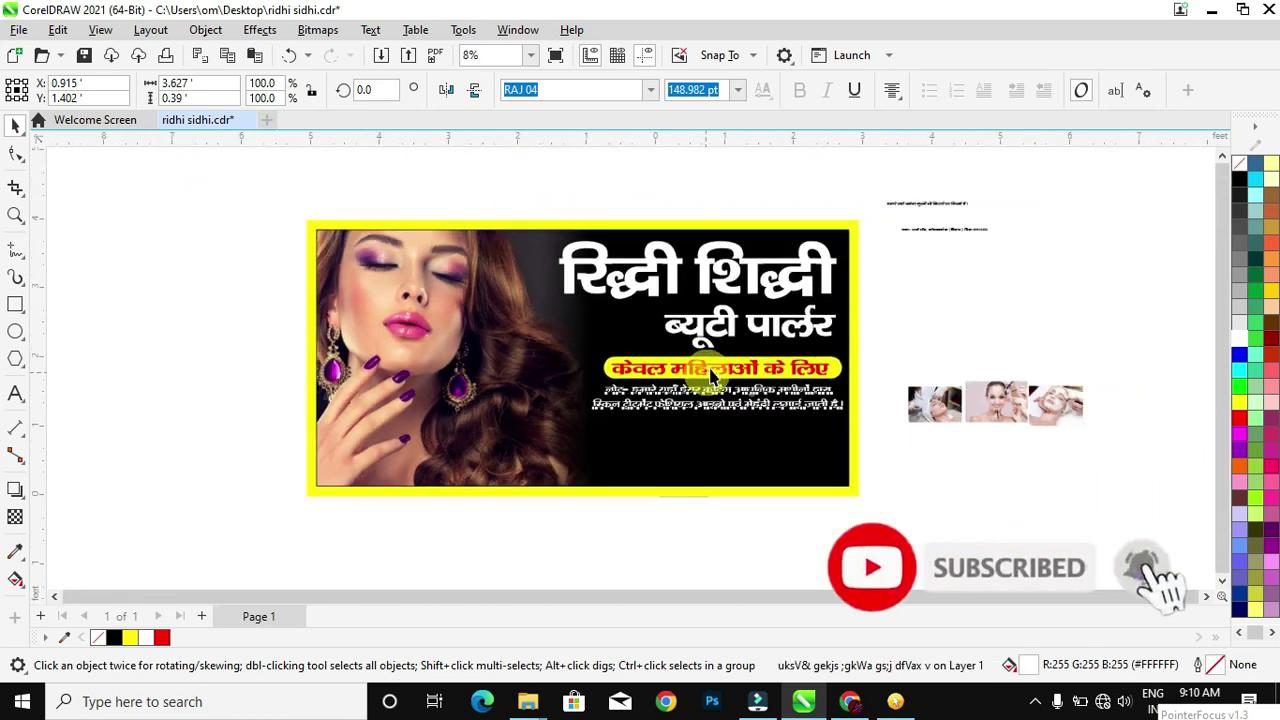
click(916, 230)
click(687, 546)
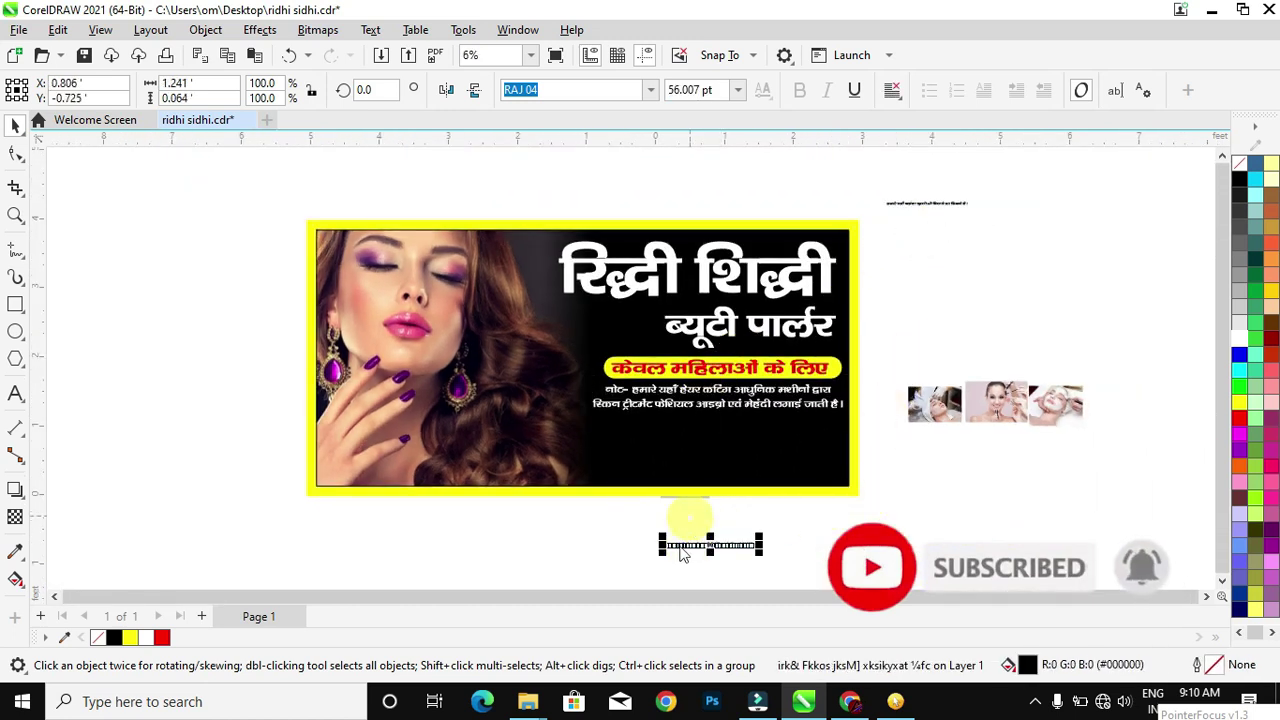
Draw a rectangle about 5.4 by 1.15 feet over the banner's lower right edge and fill it red with a white outline.
key(F6)
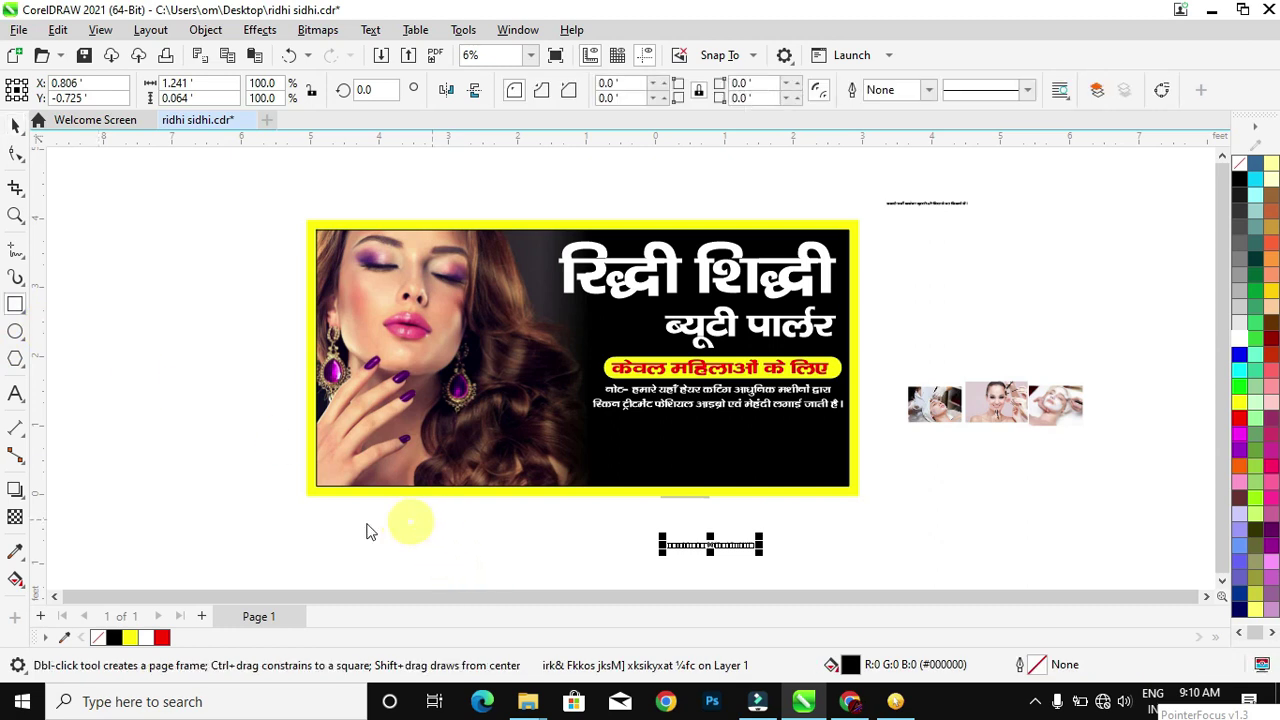
drag(504, 528, 884, 443)
click(1240, 438)
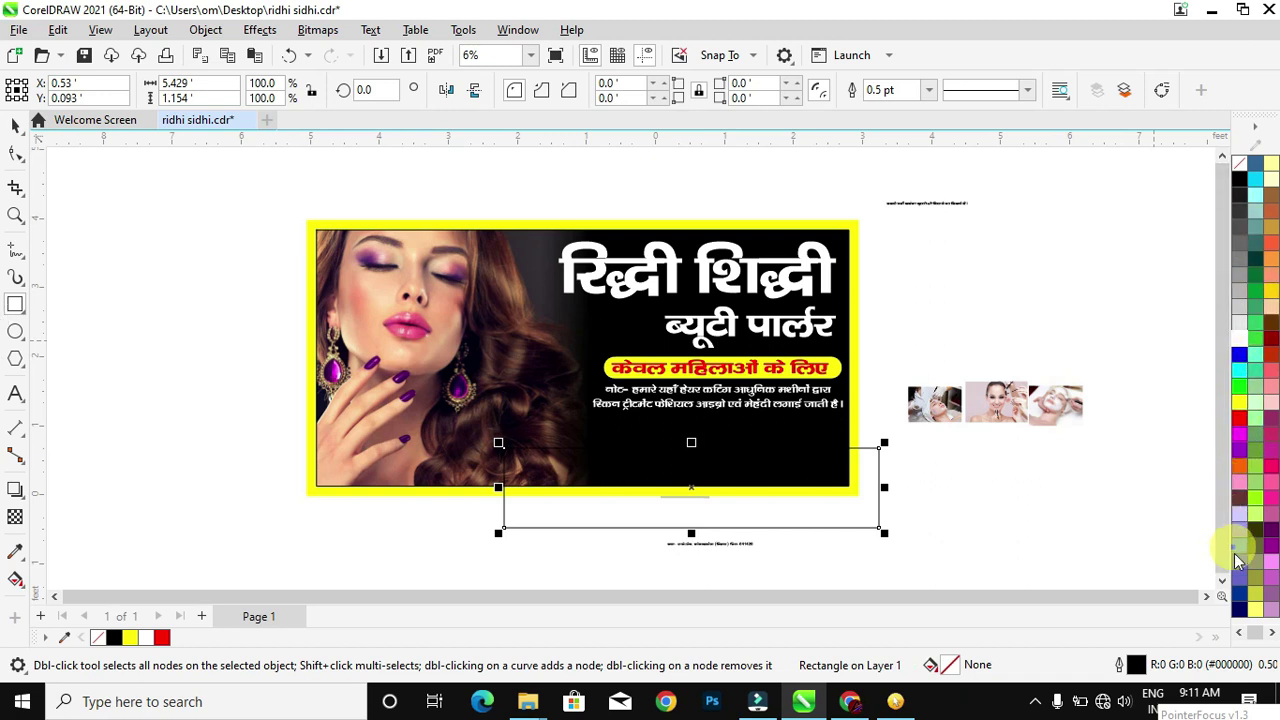
click(1239, 417)
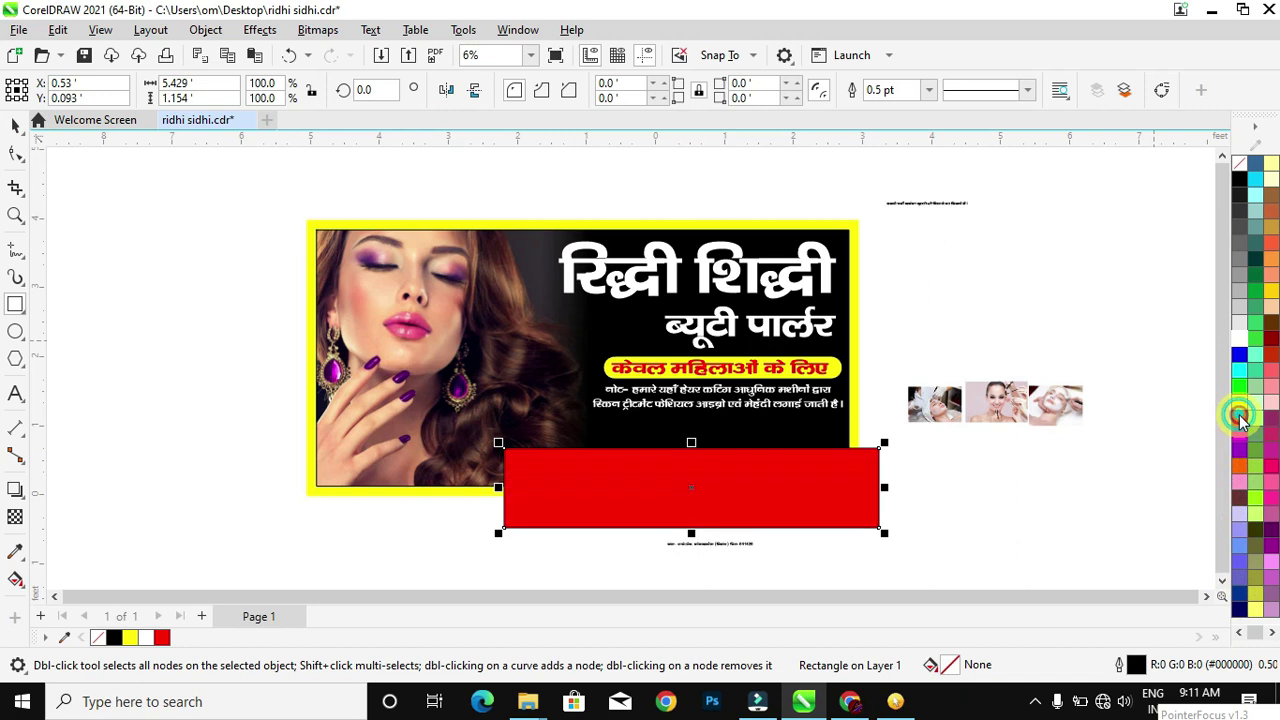
right_click(1239, 341)
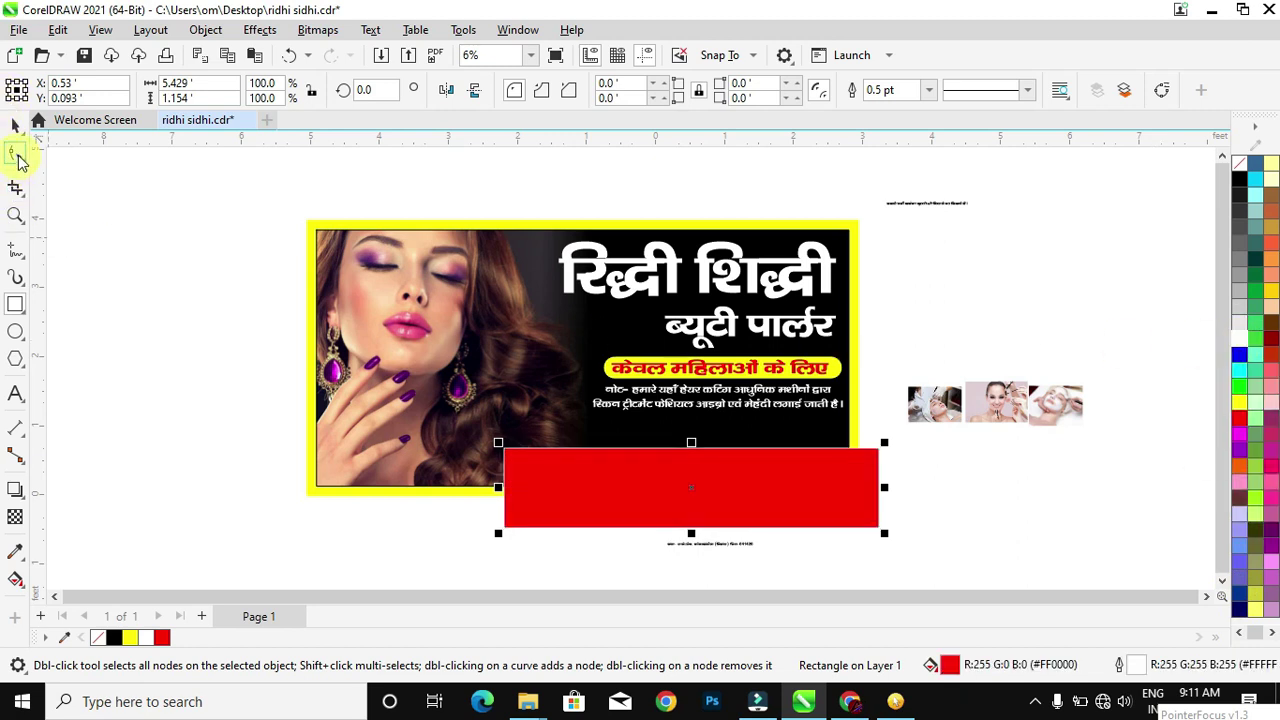
Round all corners of the red rectangle to a radius of about 0.45 feet.
click(16, 154)
mouse_move(506, 457)
mouse_down()
mouse_move(508, 443)
mouse_move(528, 463)
mouse_up()
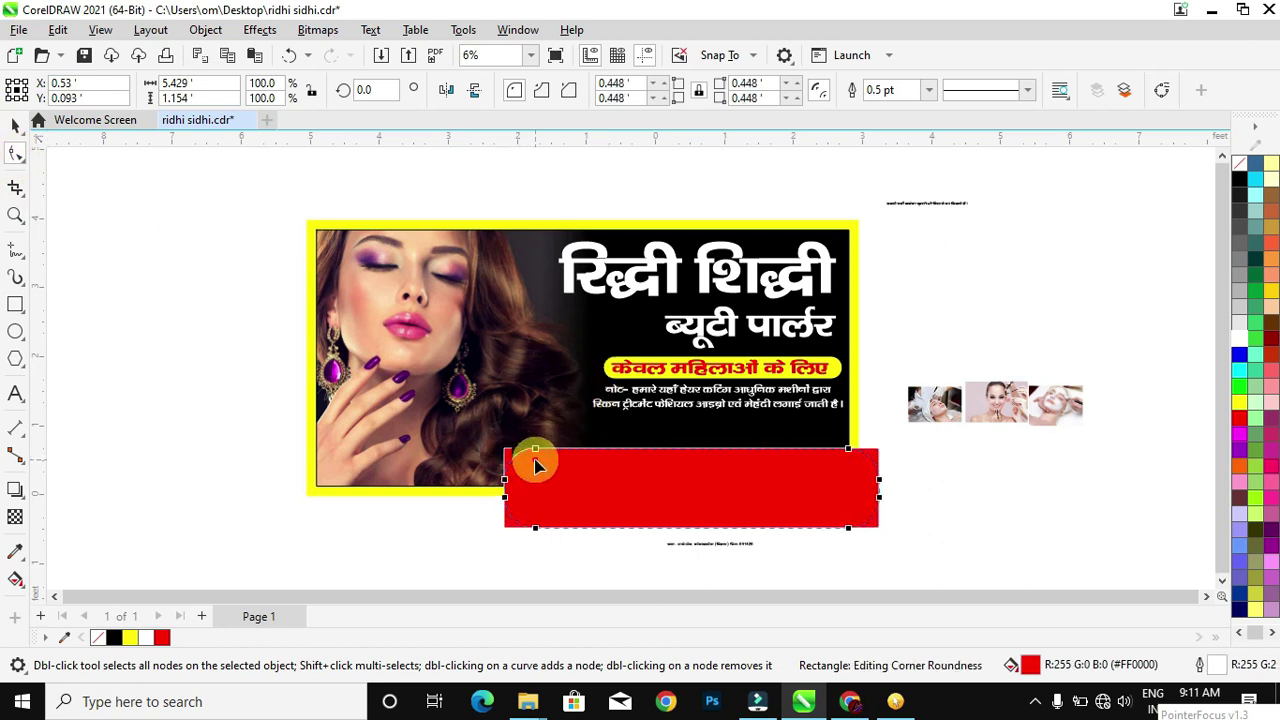
click(16, 128)
click(694, 491)
PowerClip the rounded red rectangle inside the banner's black background.
click(762, 476)
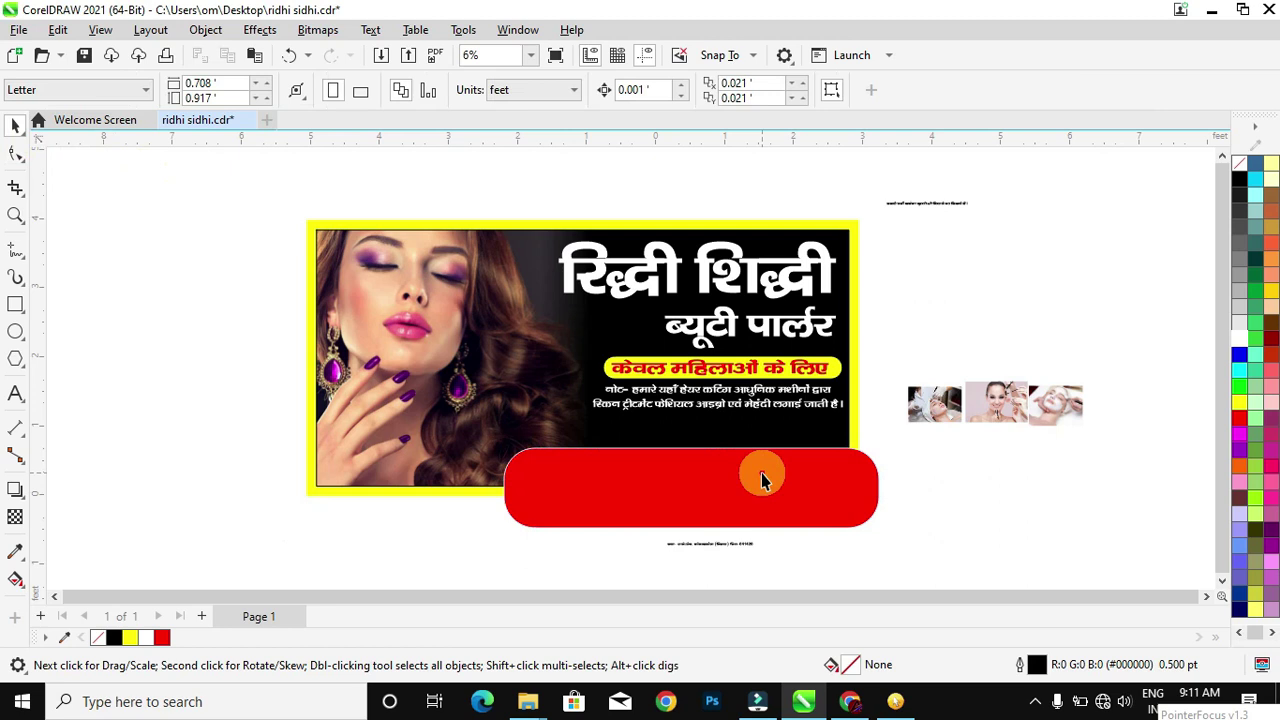
right_click(762, 478)
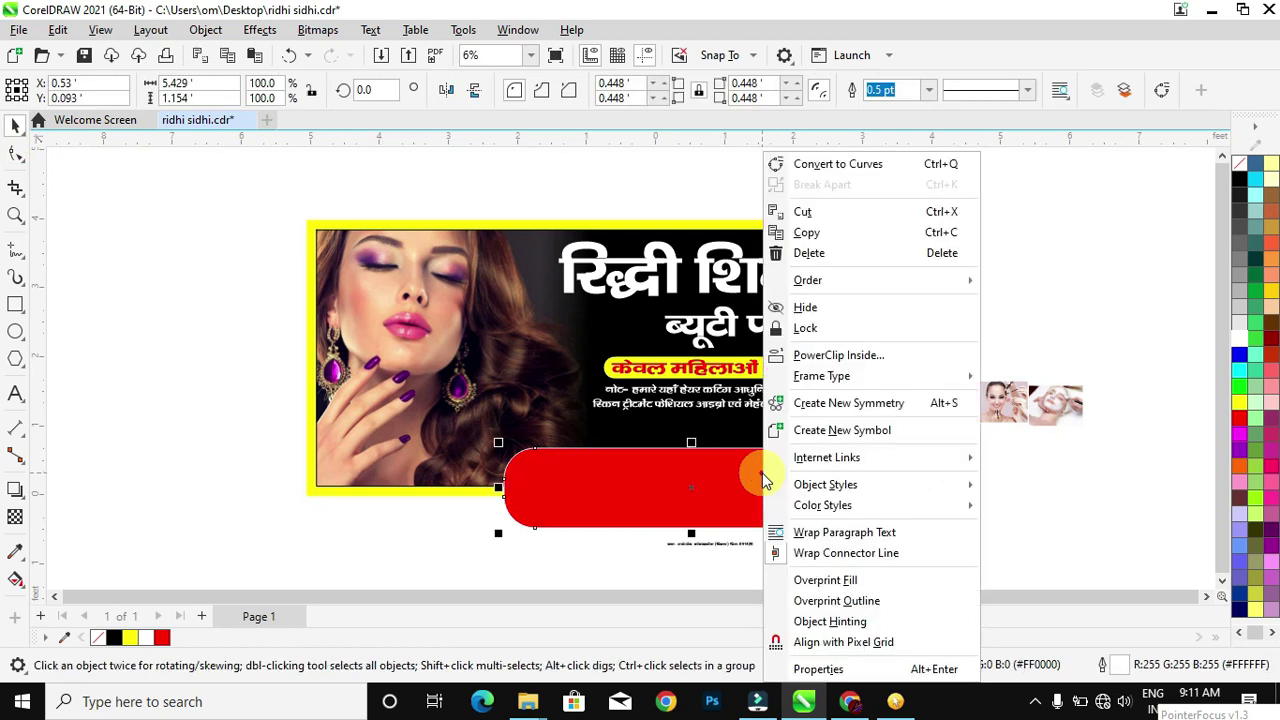
click(825, 360)
click(634, 430)
click(521, 550)
Place the पता address line on the red strip, fill it white and enlarge it to about 4.6 by 0.24 feet.
click(706, 545)
drag(705, 545, 582, 461)
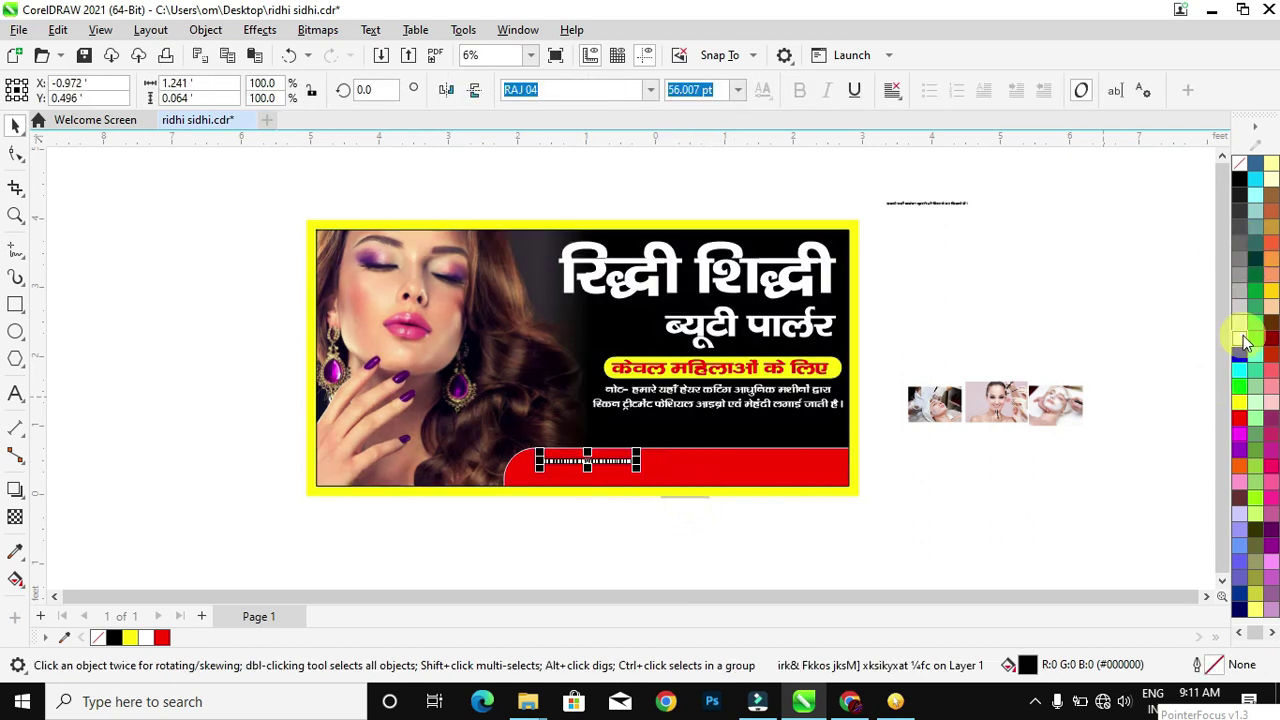
drag(636, 467, 849, 528)
mouse_move(540, 484)
mouse_down()
mouse_move(552, 493)
mouse_move(518, 490)
mouse_up()
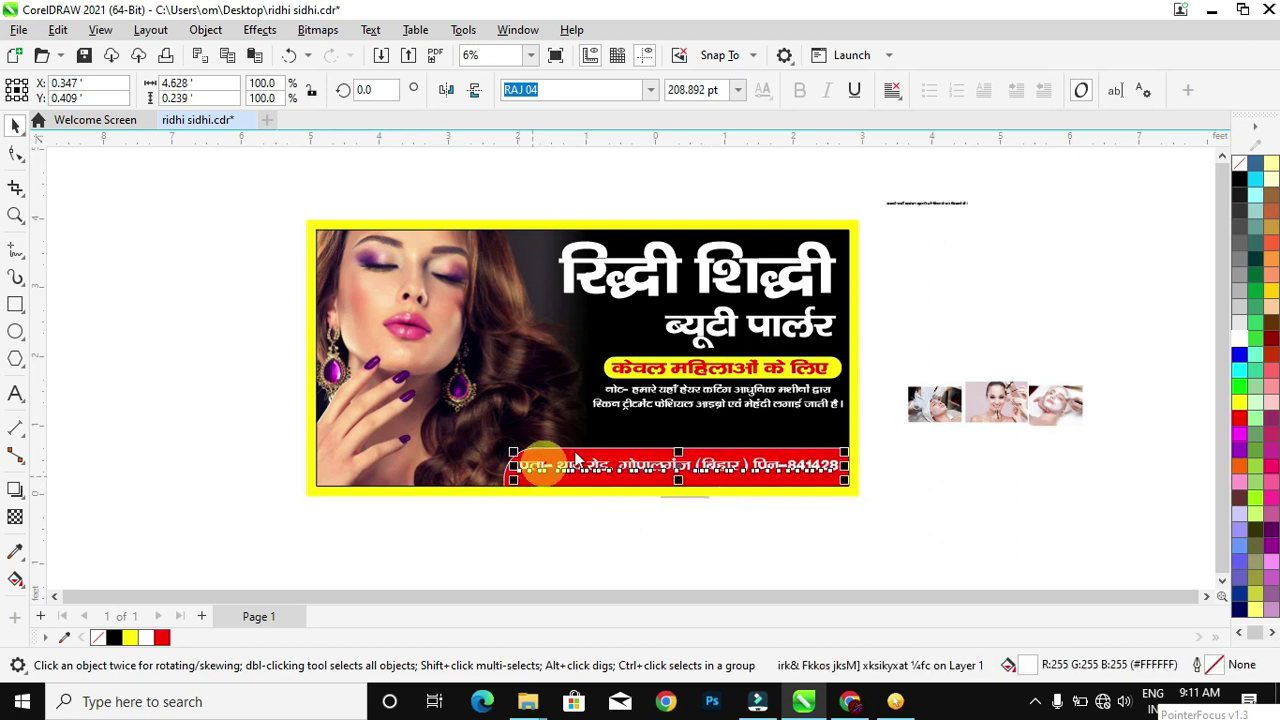
Open the banner's PowerClip contents and shrink the red shape to about 5 by 1 feet from its upper and left edges.
click(648, 437)
ctrl+click(651, 437)
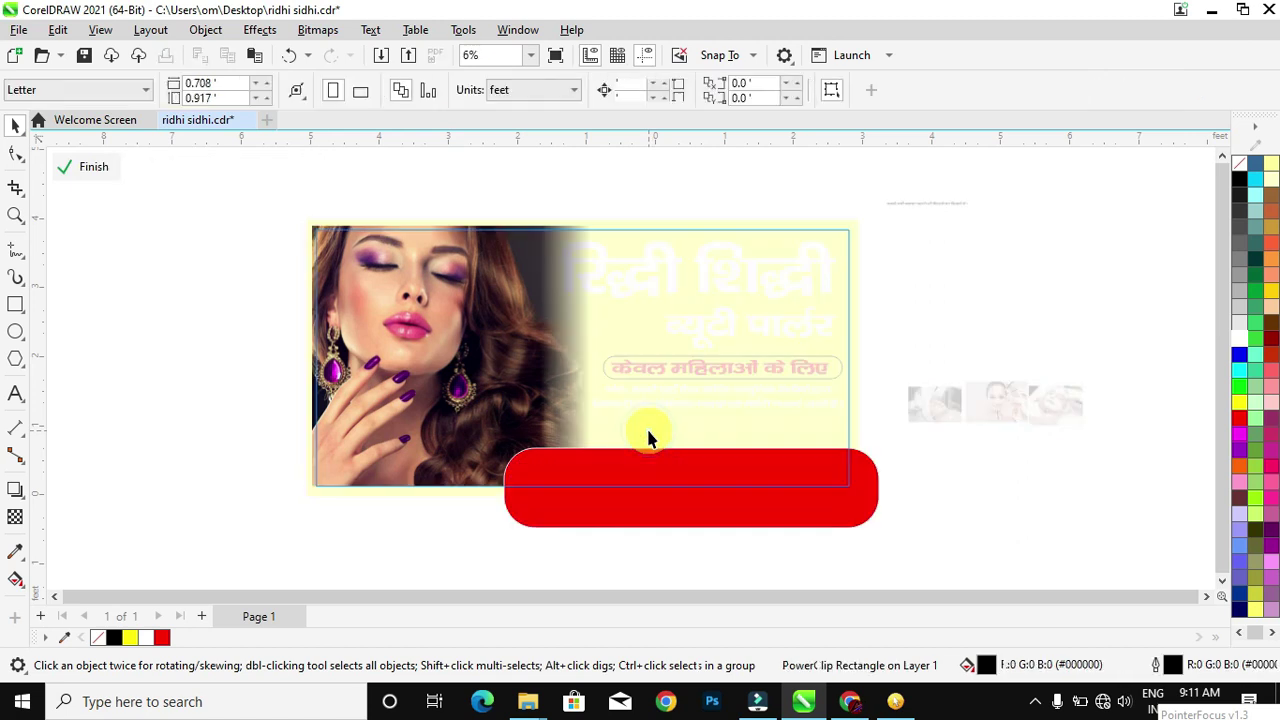
click(590, 462)
drag(694, 449, 697, 460)
drag(505, 494, 528, 502)
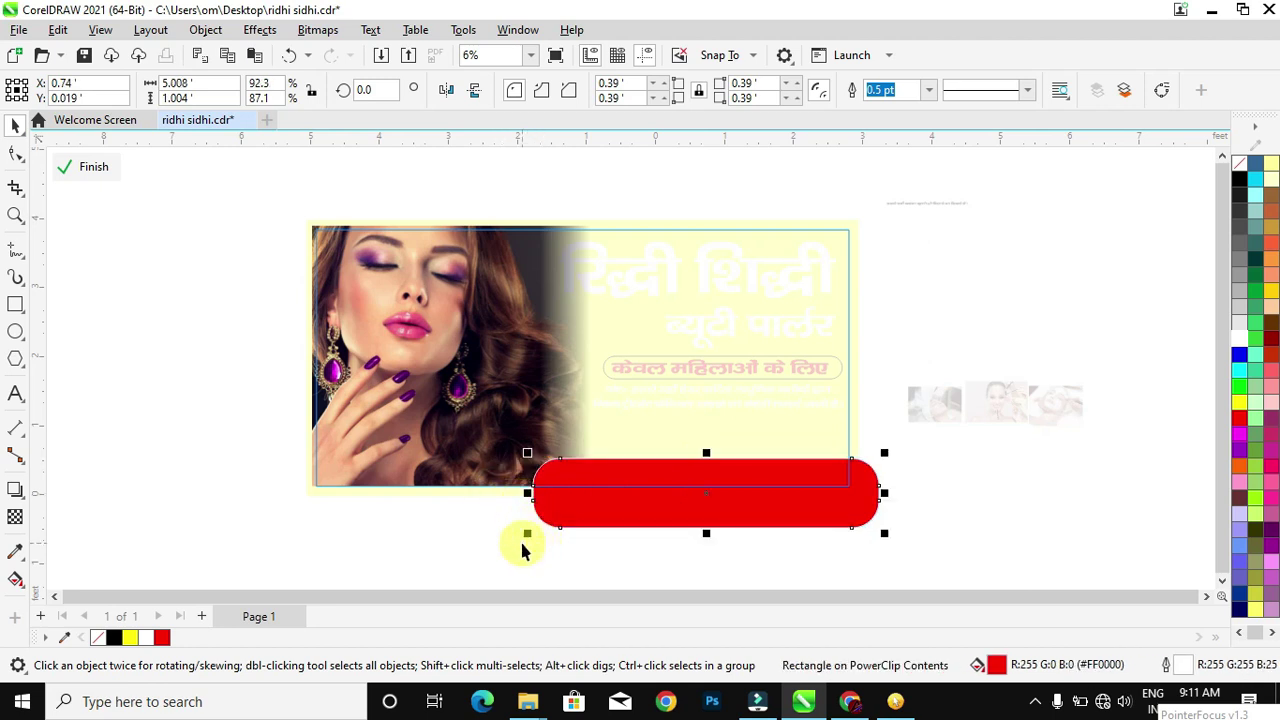
Place the red shape behind the faded model photo and finish editing the PowerClip contents.
click(475, 364)
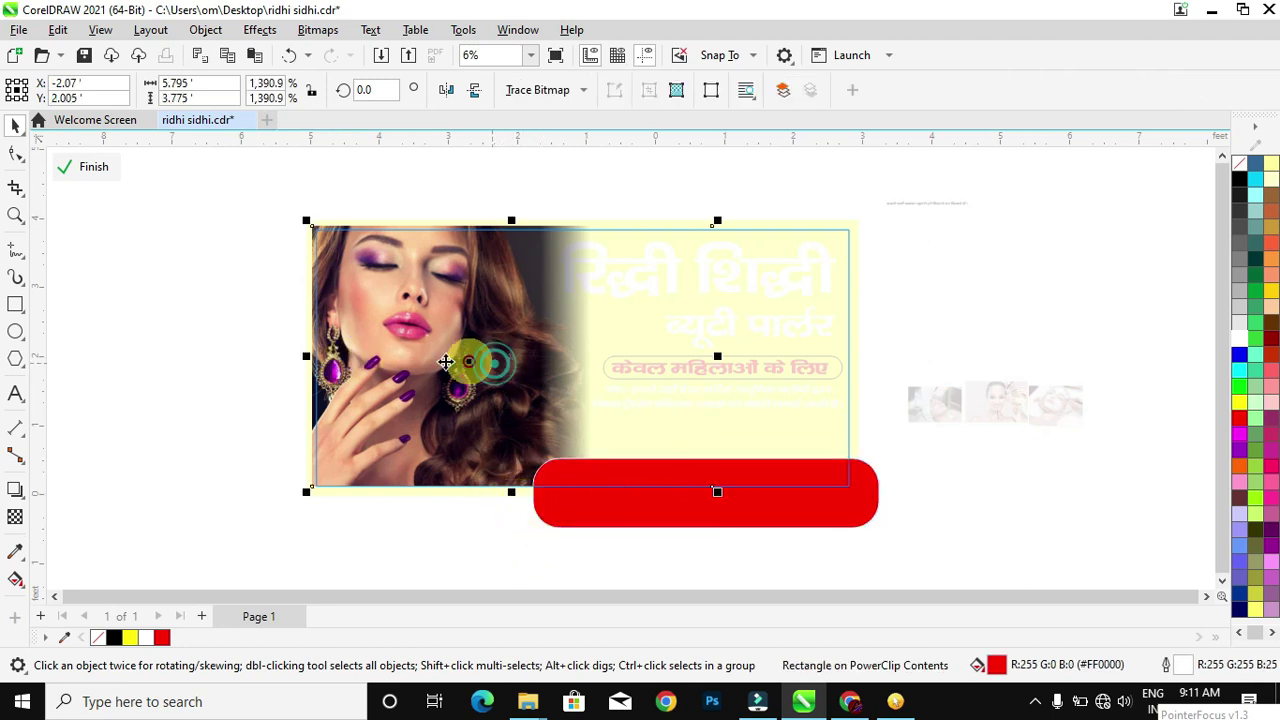
click(868, 501)
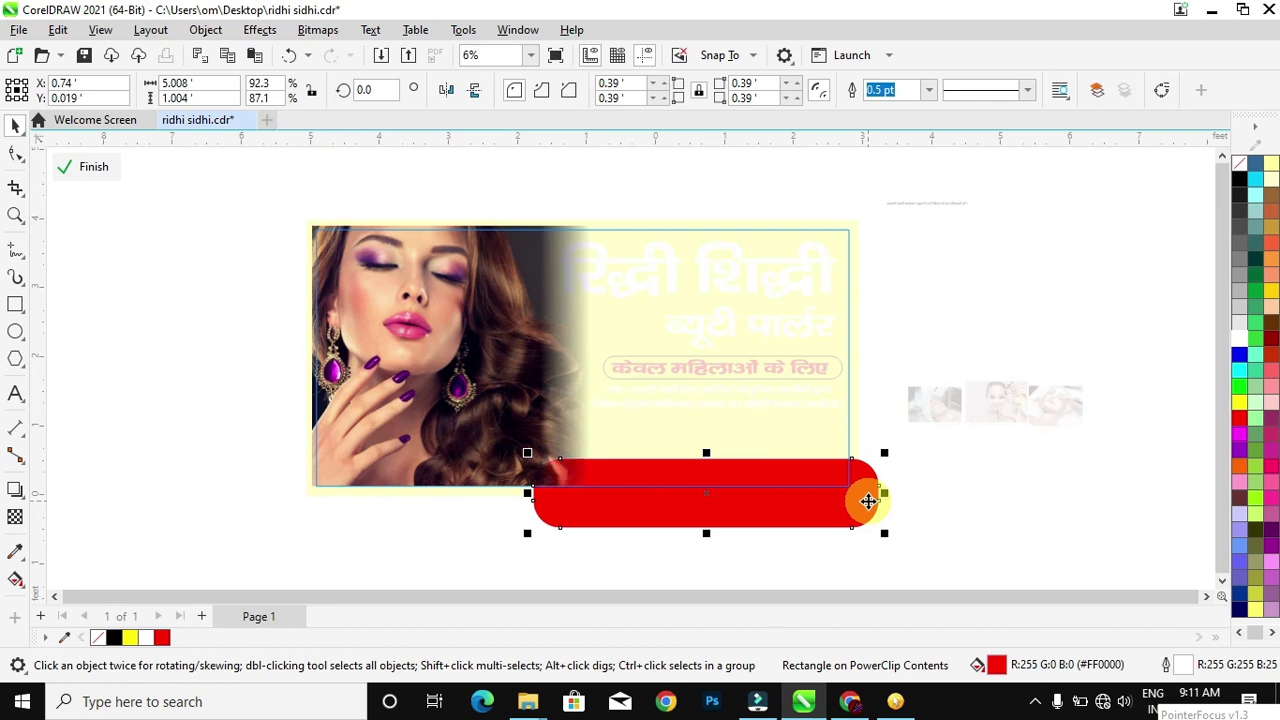
click(96, 168)
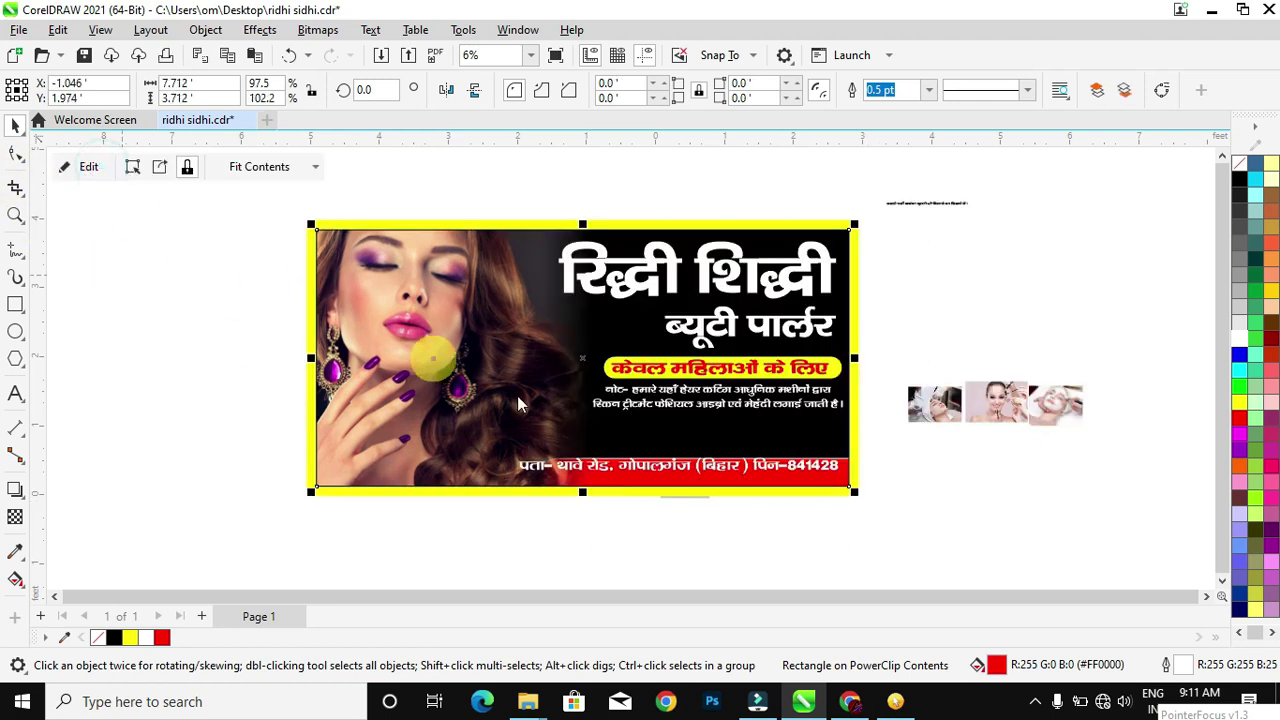
Resize the पता address line to about 3.7 by 0.29 feet and position it within the red strip.
ctrl+click(662, 468)
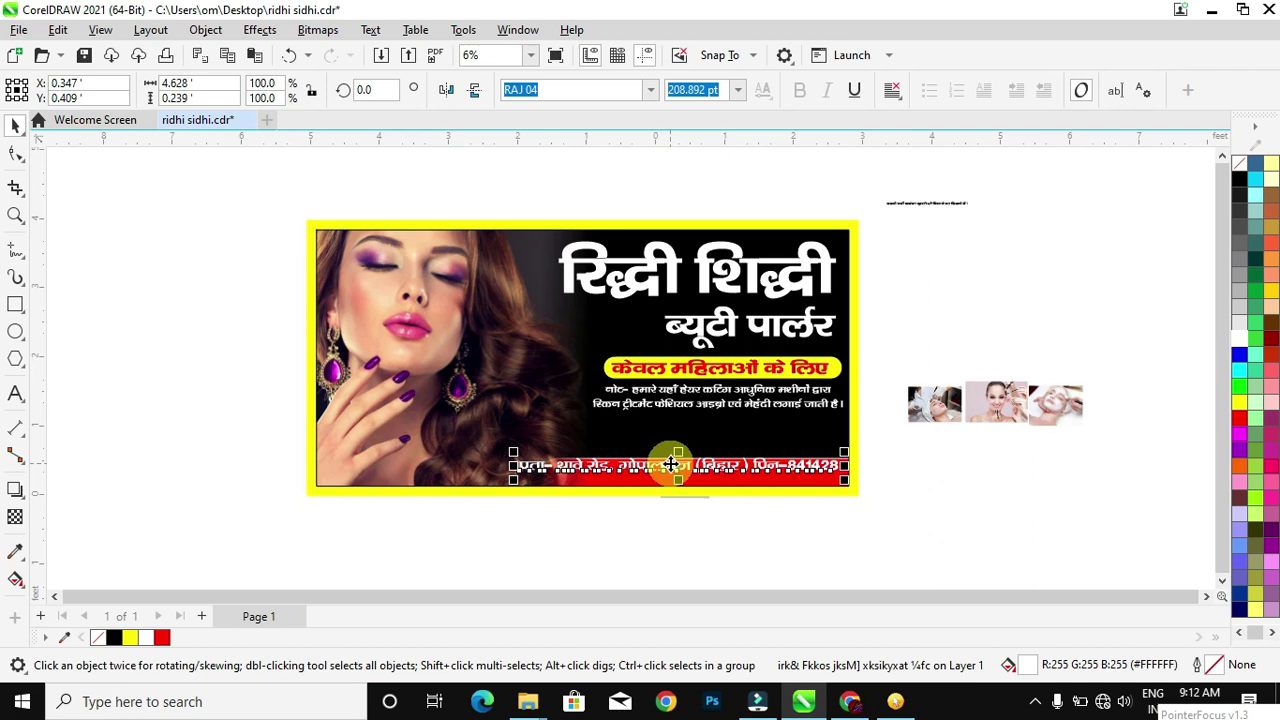
drag(665, 465, 580, 491)
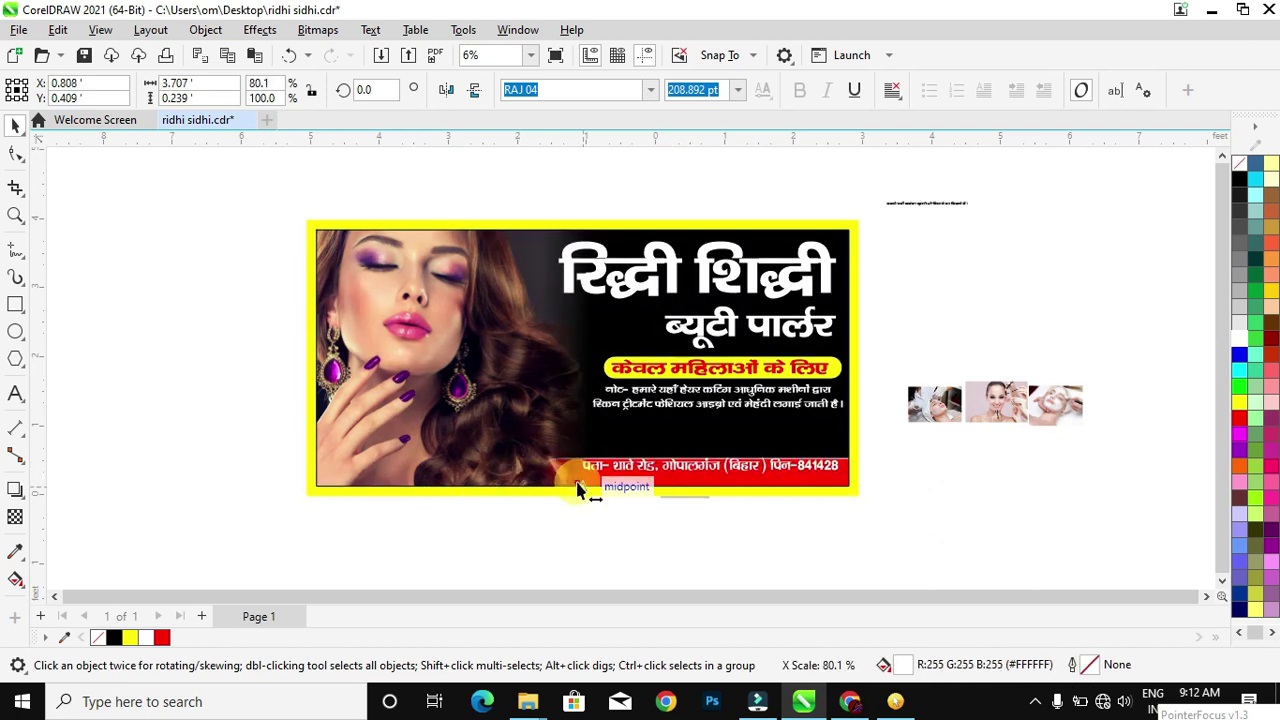
mouse_move(712, 489)
mouse_down()
mouse_move(720, 506)
mouse_move(709, 506)
mouse_up()
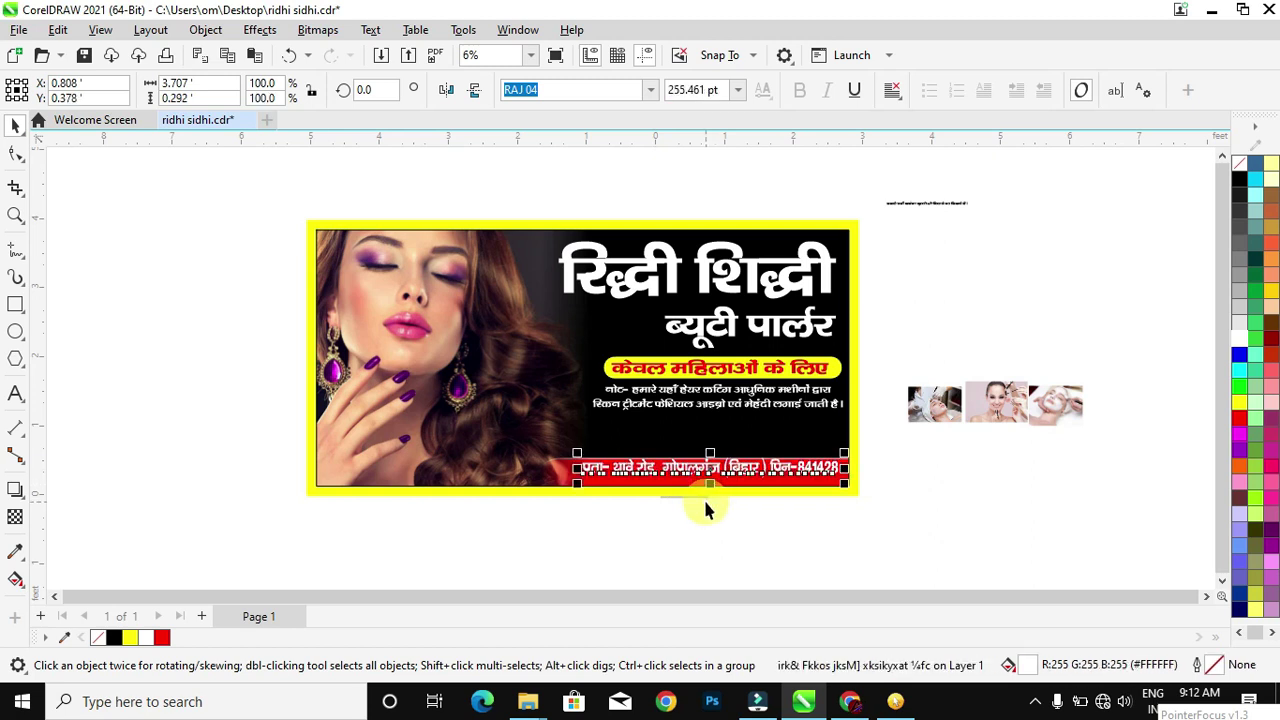
drag(707, 467, 708, 470)
drag(708, 470, 708, 470)
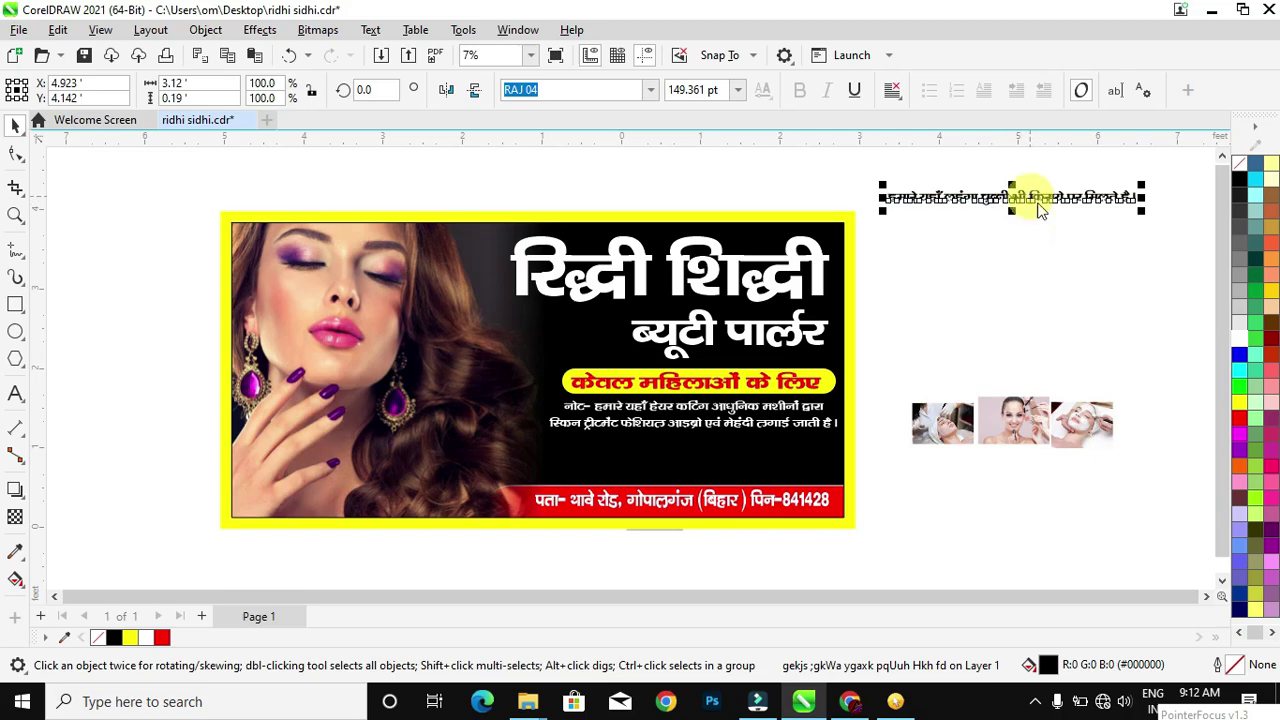
Lower the loose हमारे यहाँ text beside the banner and reduce the रिद्धी शिद्धी heading's height to about 0.74 feet.
drag(1040, 208, 1034, 292)
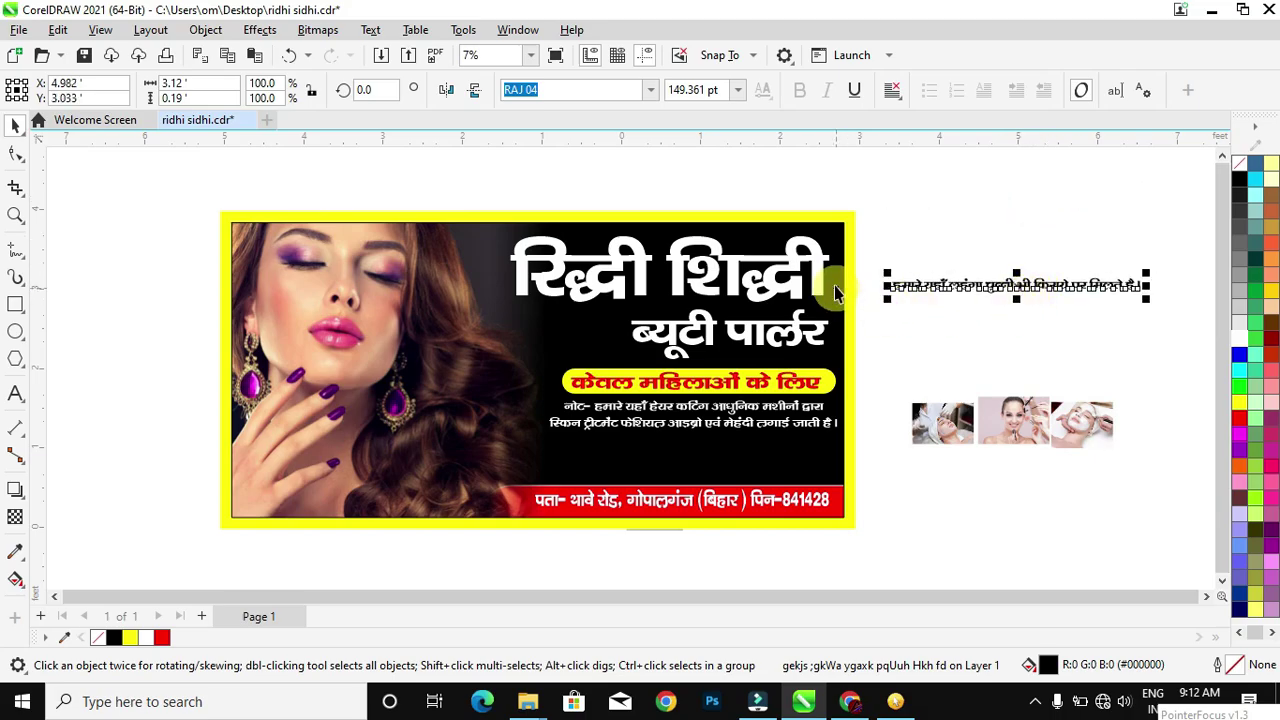
click(790, 286)
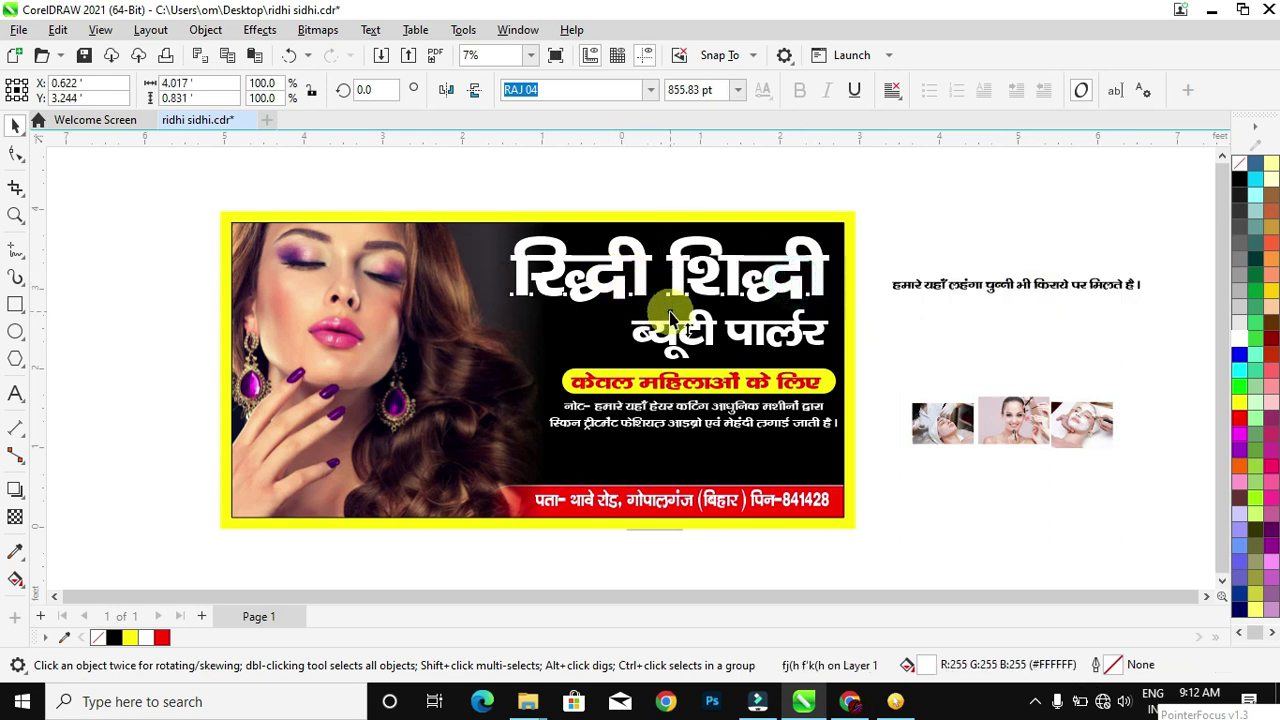
drag(672, 313, 672, 313)
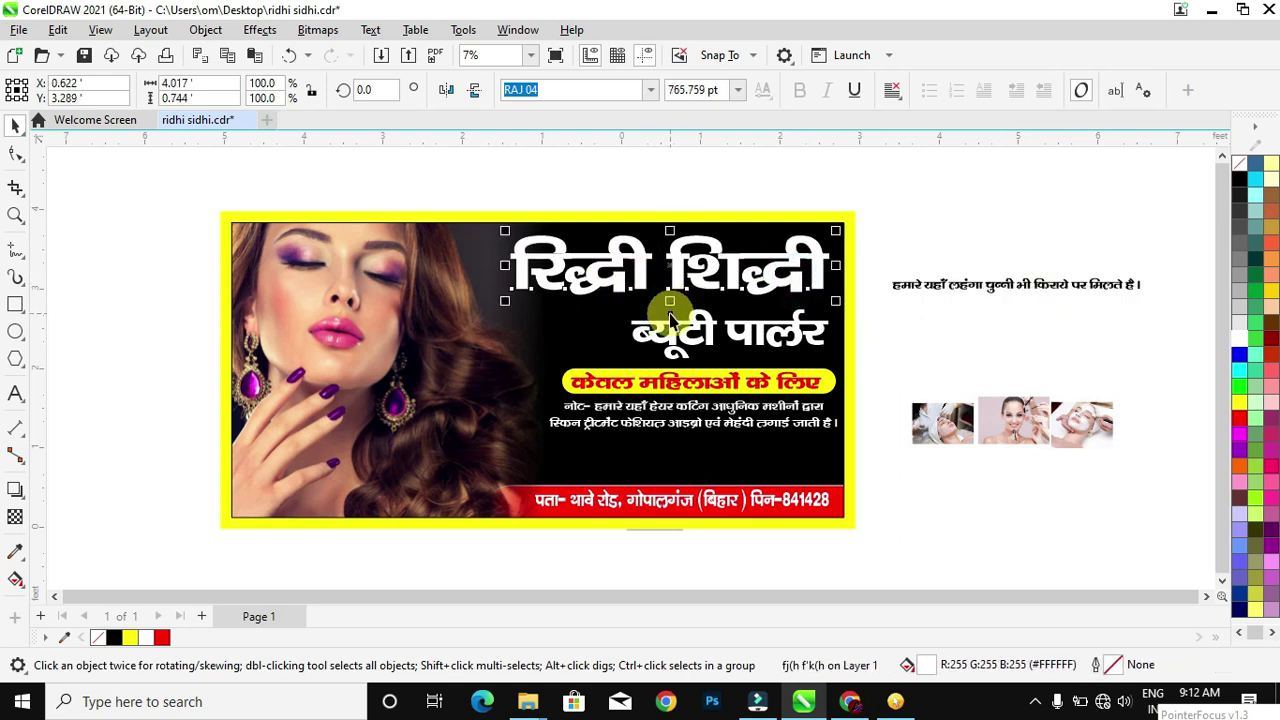
Move the रिद्धी शिद्धी heading, ब्यूटी पार्लर, and the yellow bar with its नोट text upward to free space above the address strip.
drag(667, 276, 669, 272)
drag(693, 333, 697, 316)
drag(926, 354, 486, 470)
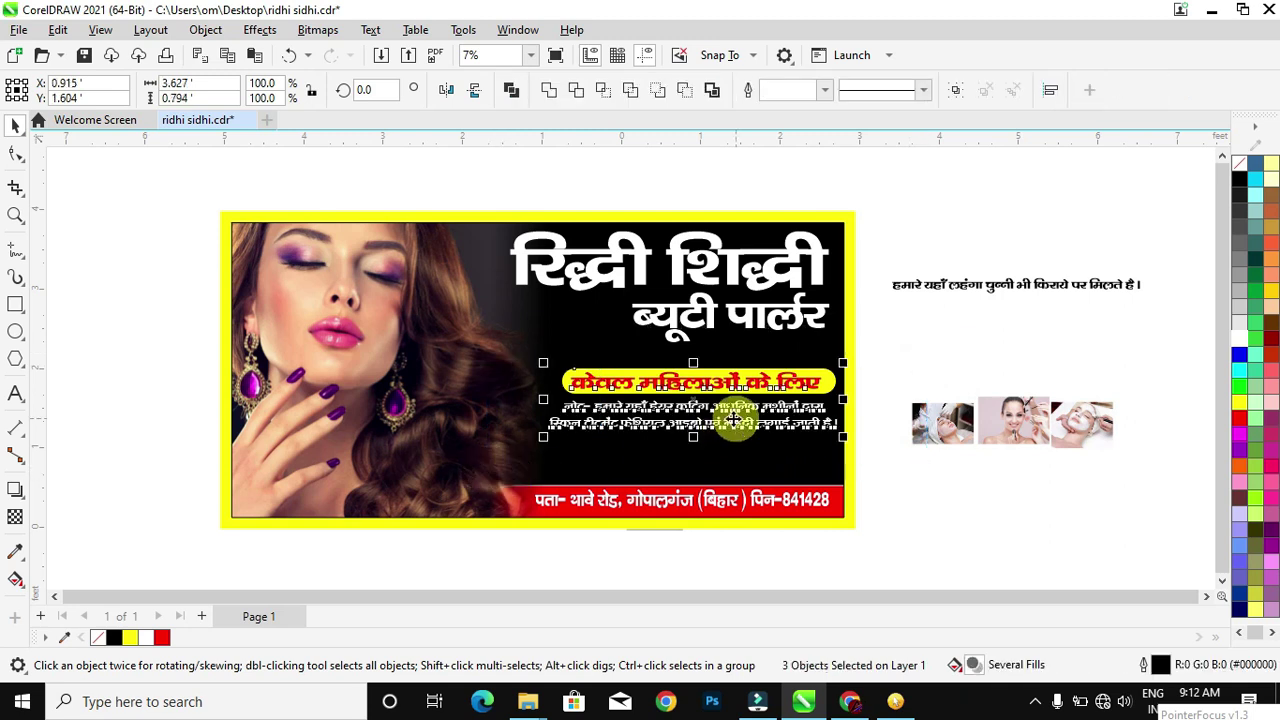
drag(693, 397, 695, 383)
Move the loose हमारे यहाँ text slightly lower beside the banner.
click(961, 322)
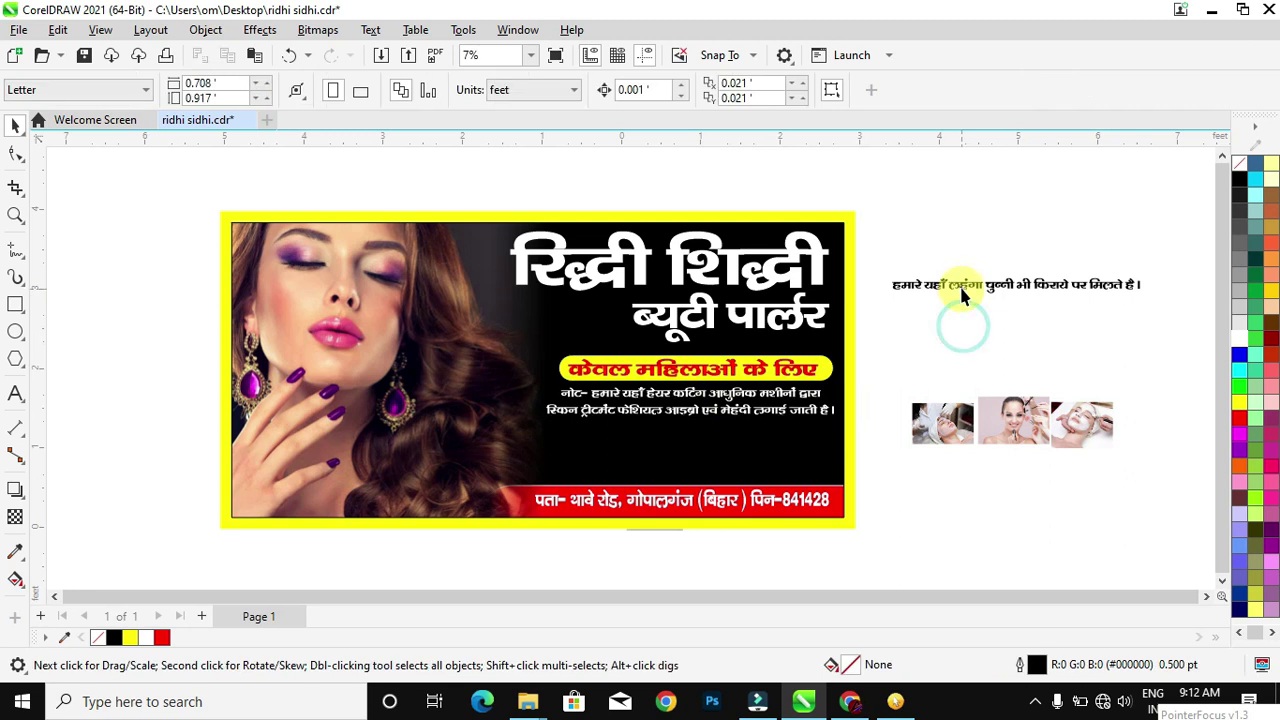
click(963, 285)
mouse_move(977, 285)
mouse_down()
mouse_move(971, 337)
mouse_move(671, 449)
mouse_move(923, 366)
mouse_move(979, 301)
mouse_up()
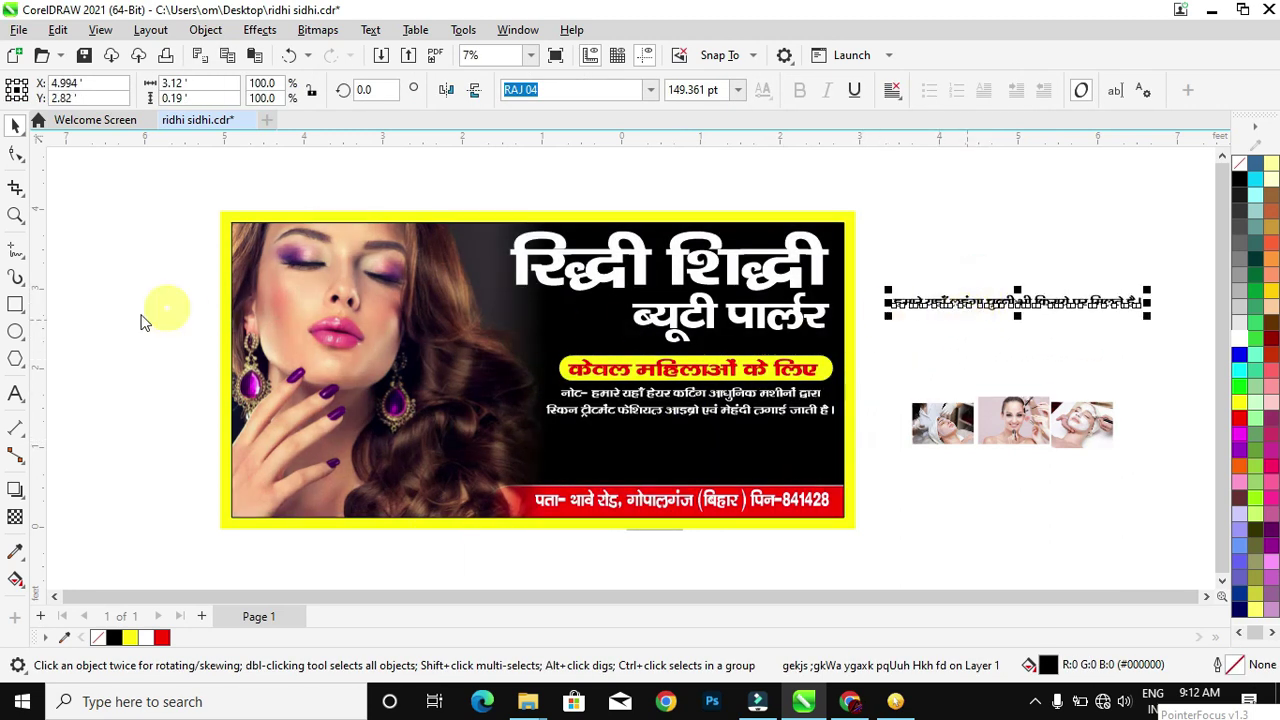
Draw a rectangle about 3.8 by 0.39 feet beneath the नोट text and fill it red with a white outline.
click(16, 308)
drag(866, 418, 557, 452)
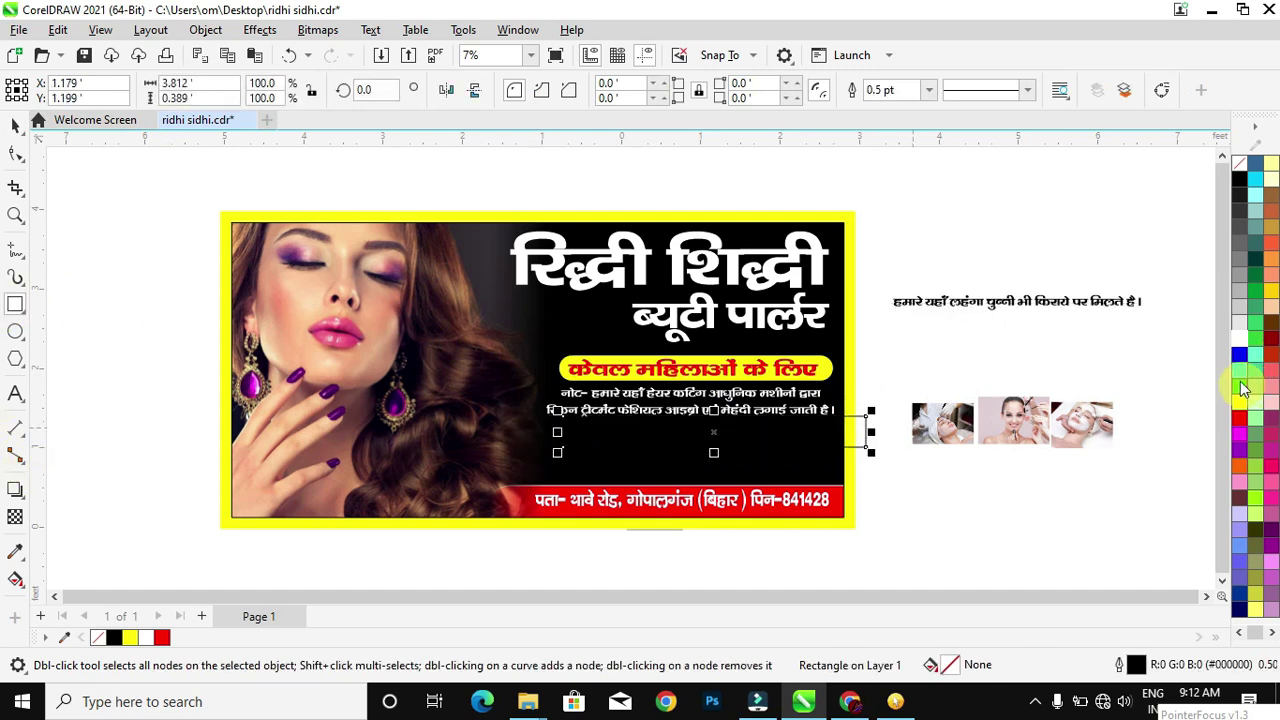
click(1243, 420)
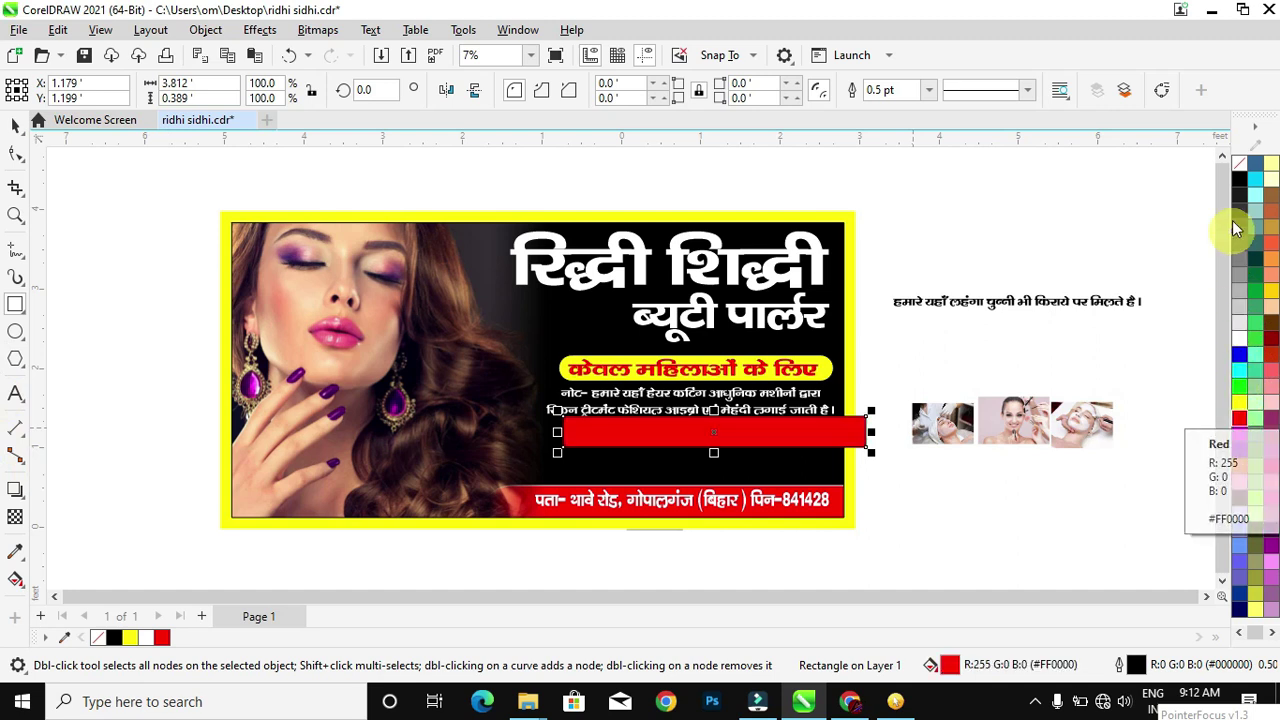
right_click(1239, 165)
right_click(1239, 163)
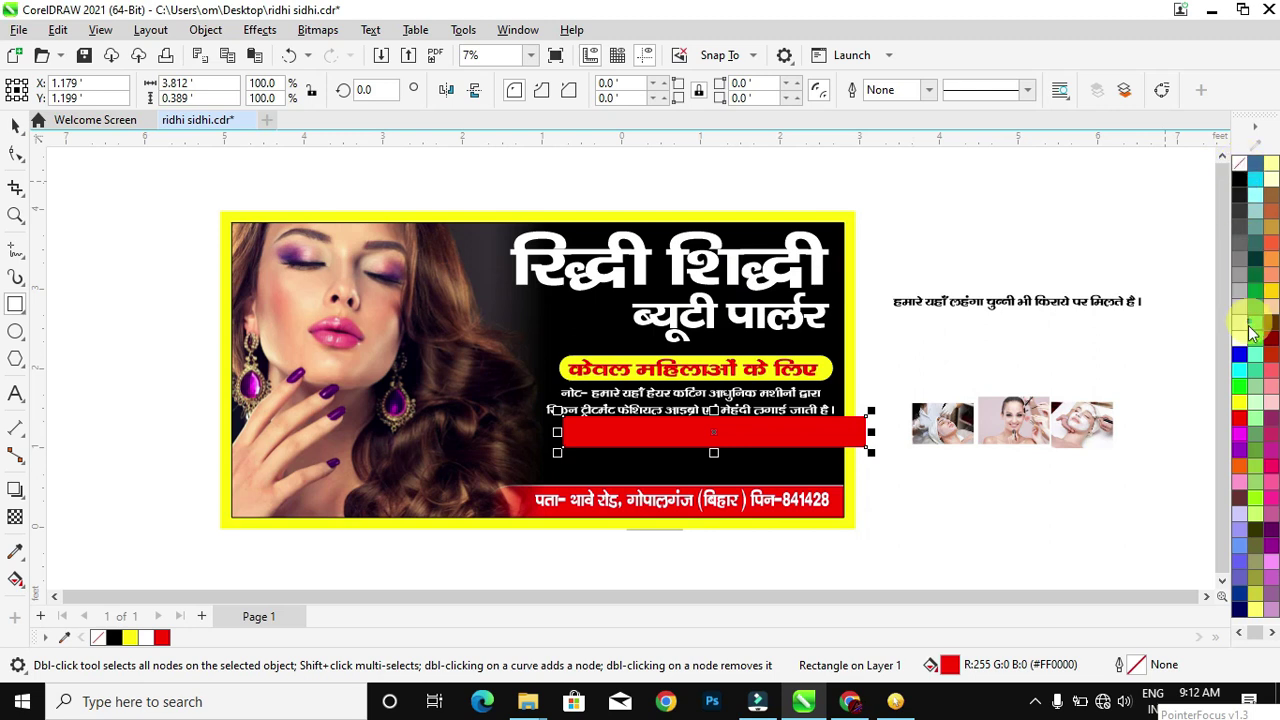
Apply a linear fountain transparency that fades out the left end of the new red bar.
click(15, 516)
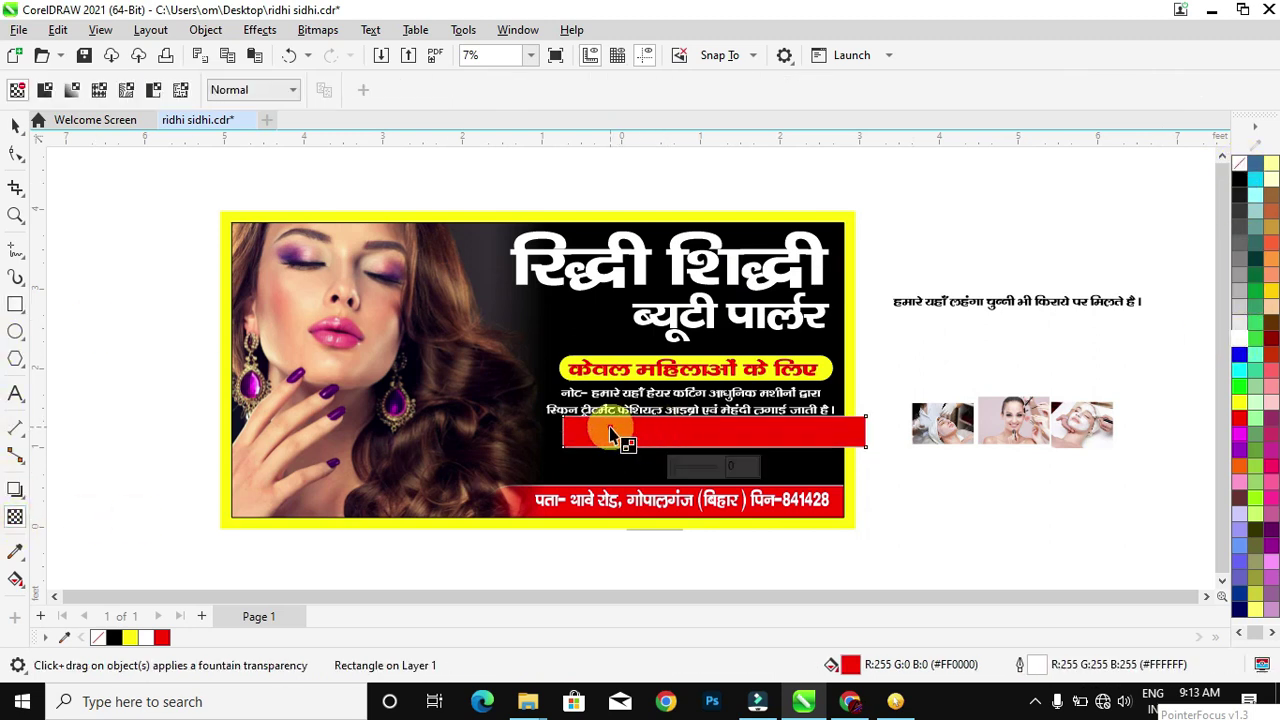
scroll(565, 443, up, 1)
scroll(565, 443, up, 2)
drag(694, 434, 592, 431)
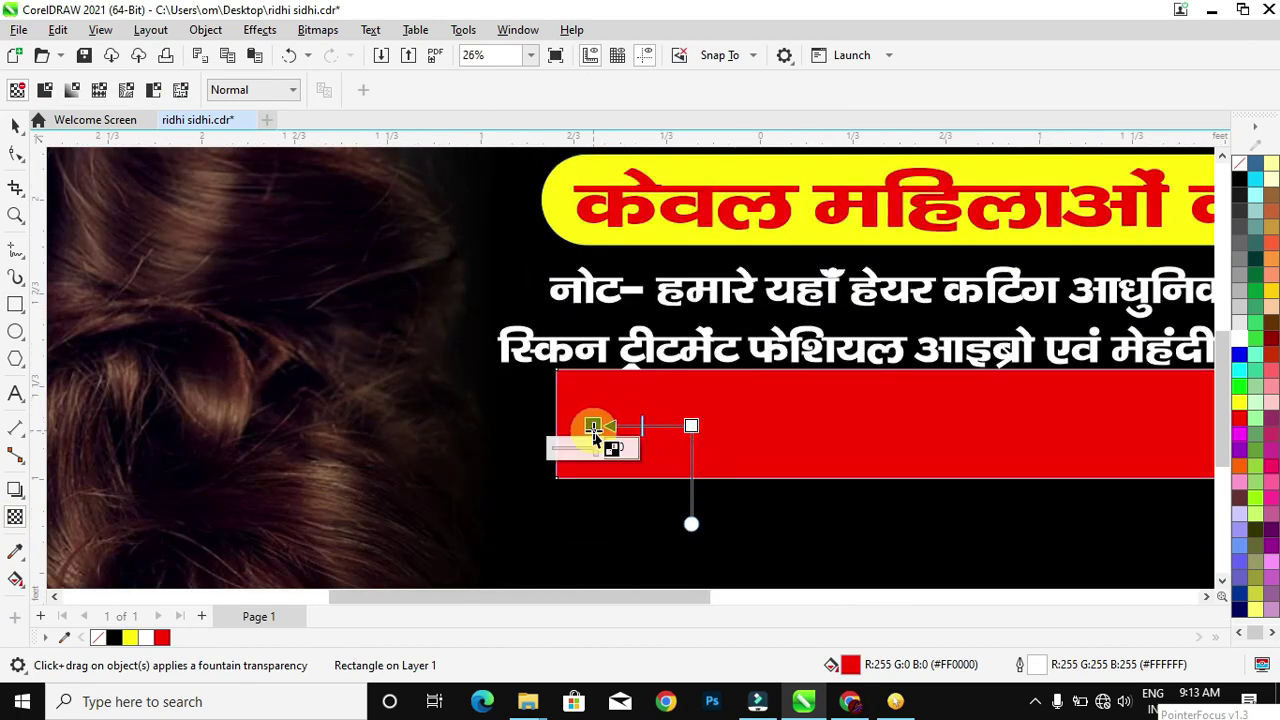
scroll(686, 404, down, 1)
scroll(686, 404, down, 2)
PowerClip the faded red bar inside the banner's black background.
click(15, 124)
right_click(814, 426)
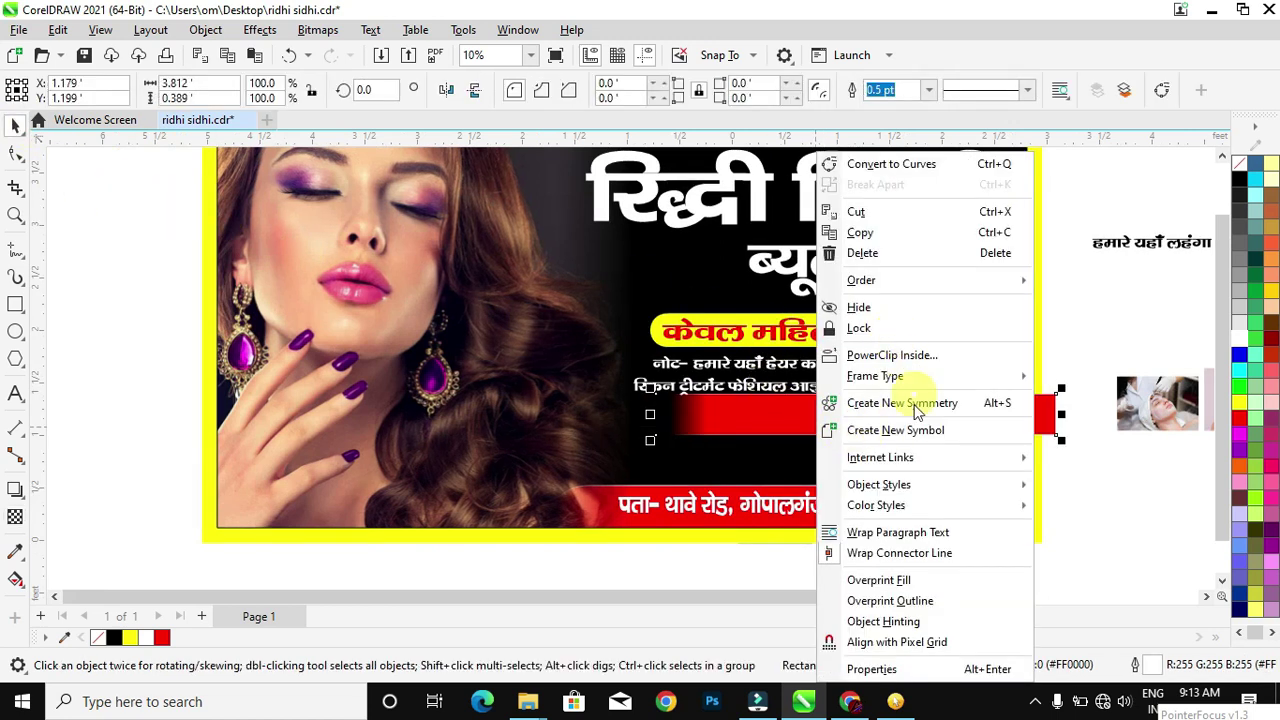
click(892, 355)
click(918, 540)
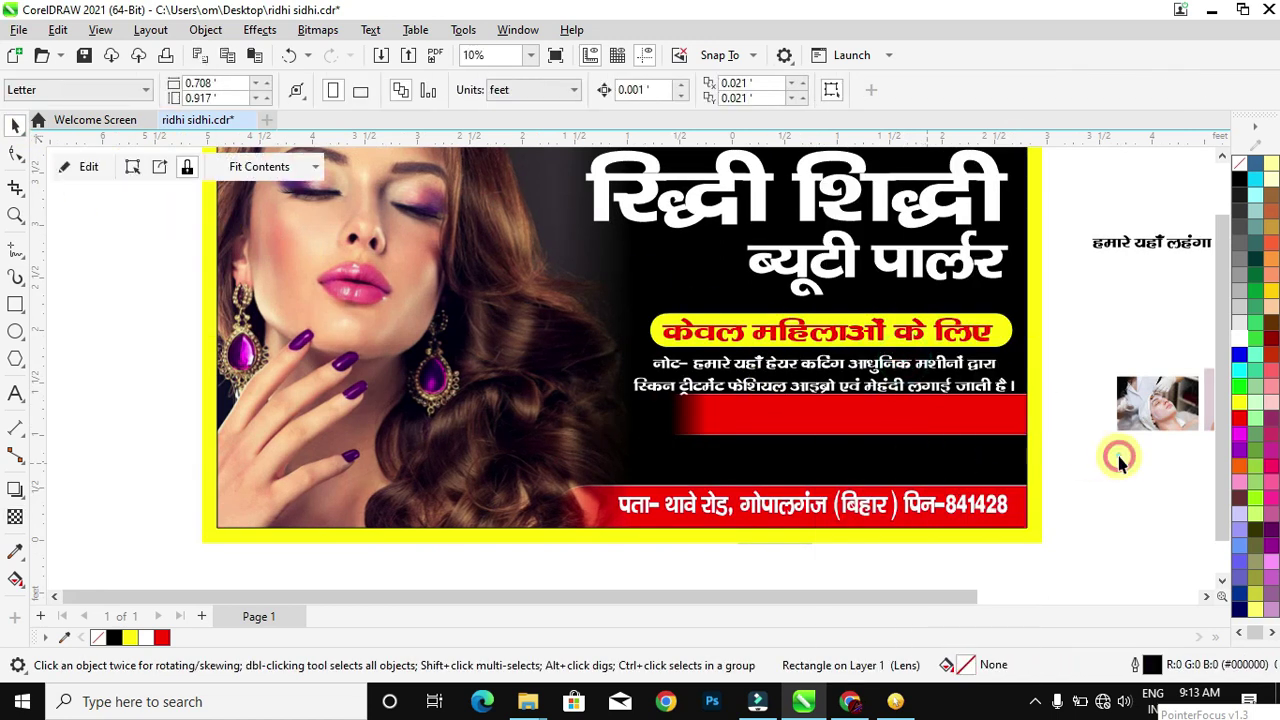
Inside the black background's PowerClip, reduce the faded red bar's height to about 0.27 feet and recolour it yellow.
double_click(938, 412)
click(934, 420)
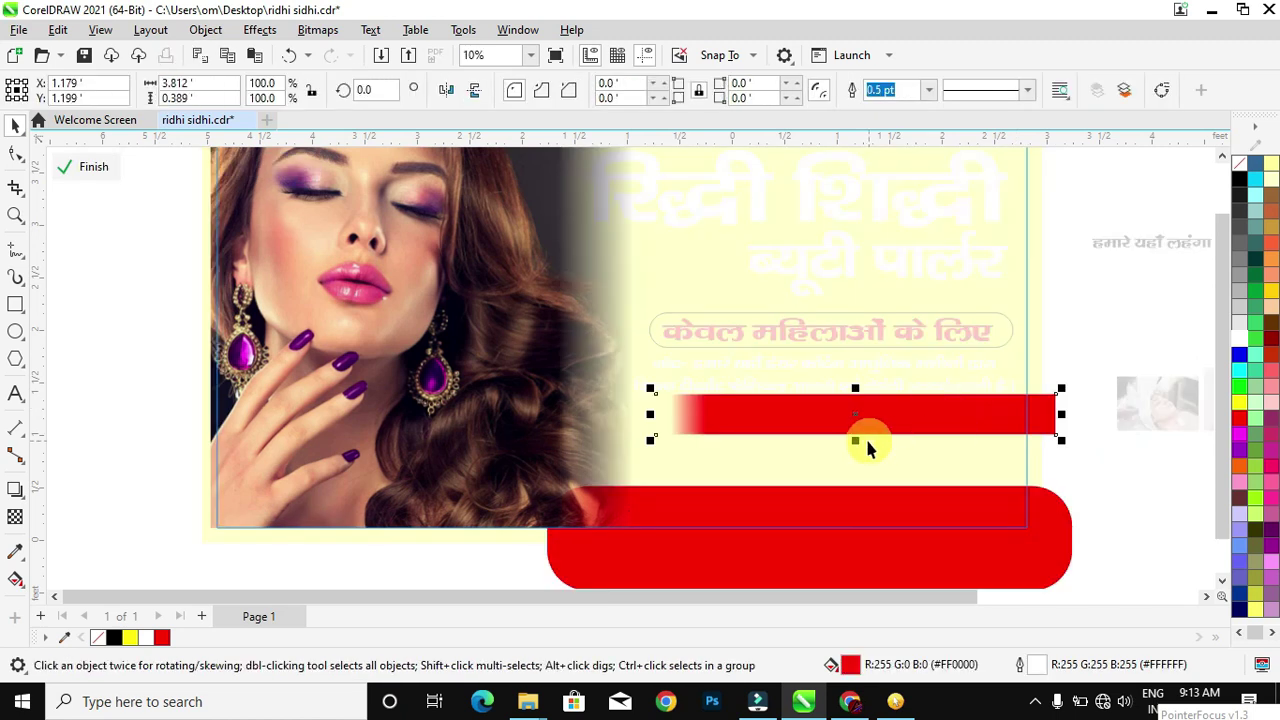
drag(860, 438, 868, 424)
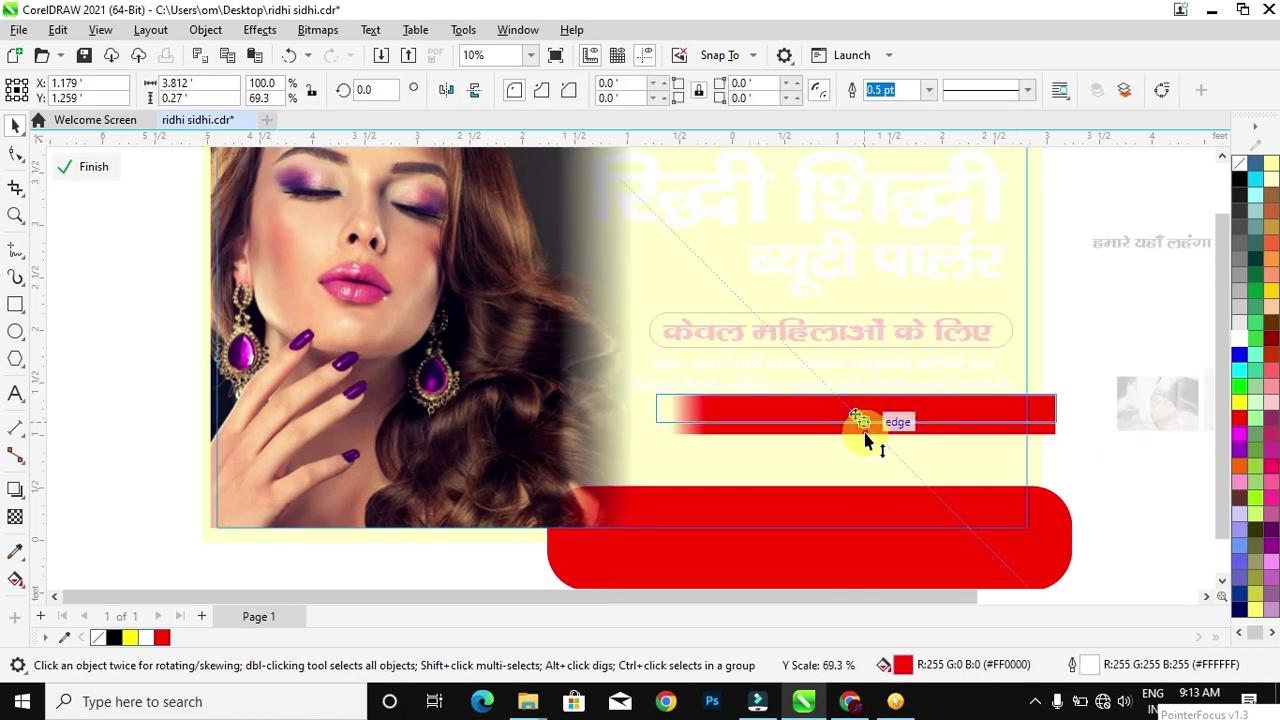
scroll(983, 421, down, 1)
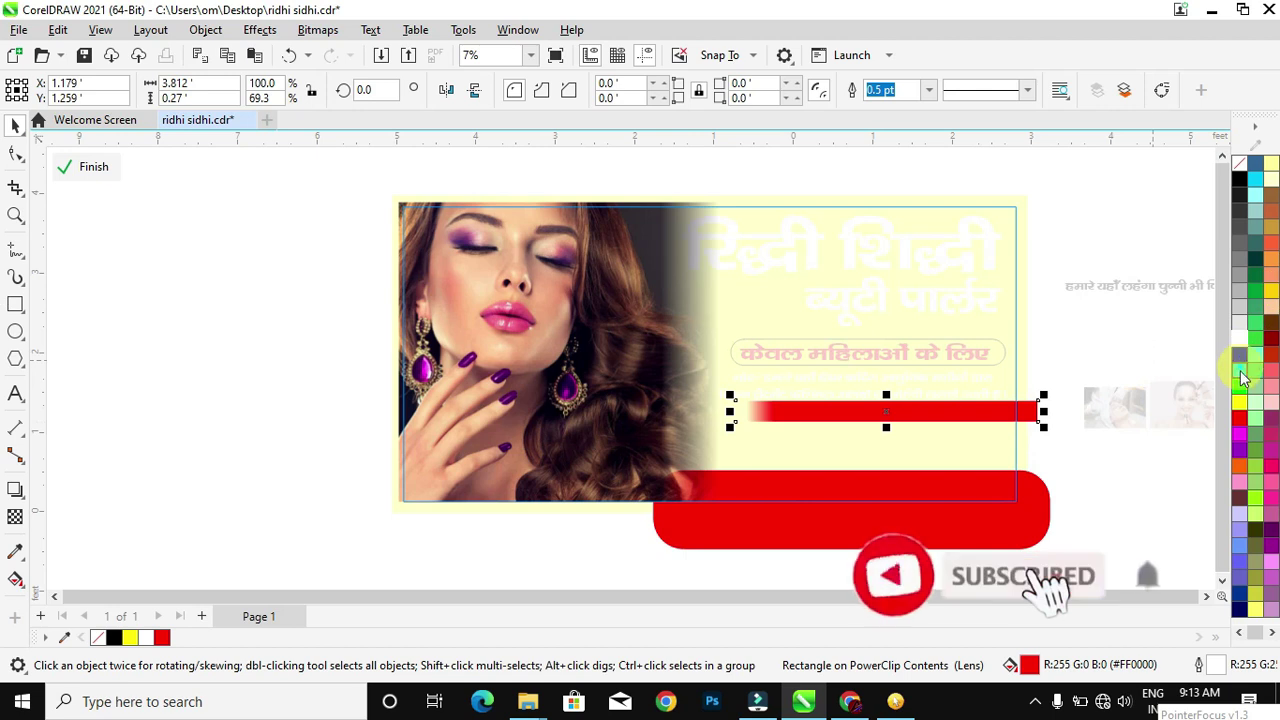
click(1240, 410)
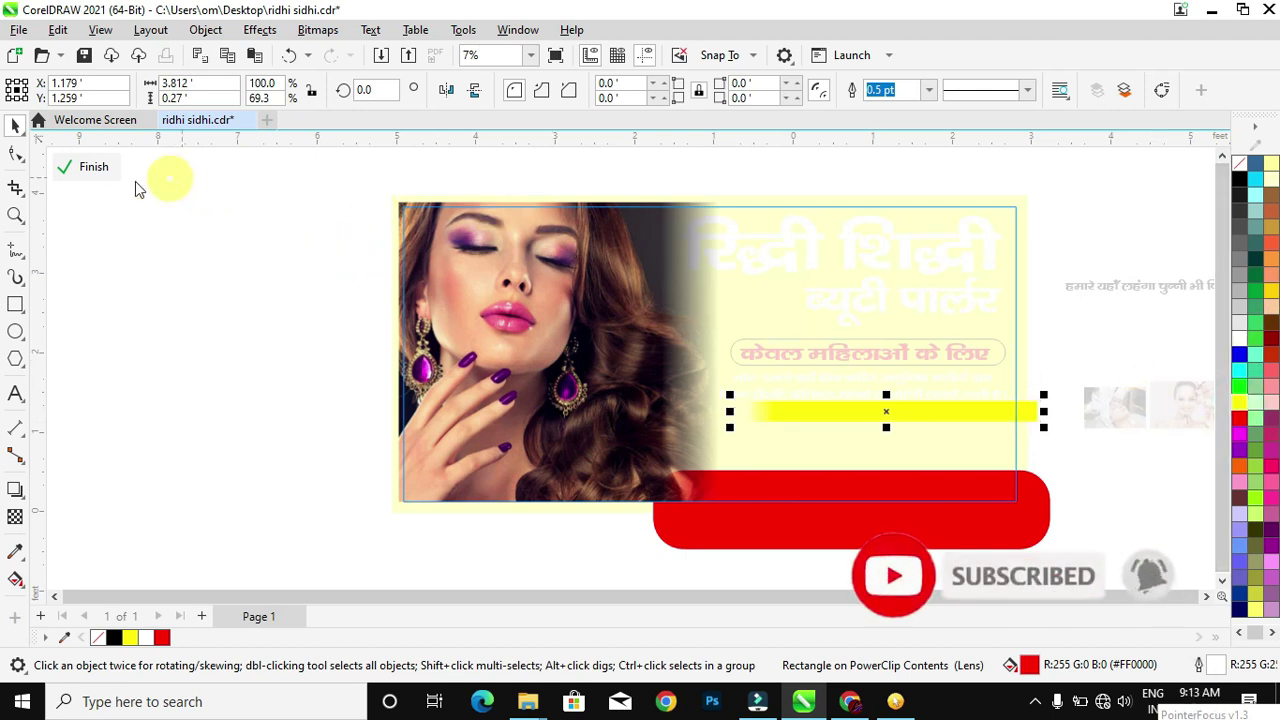
click(94, 167)
Move the केवल महिलाओं के लिए pill, its text and the two-line नोट text slightly up, clear of the yellow bar.
click(1063, 330)
click(1005, 345)
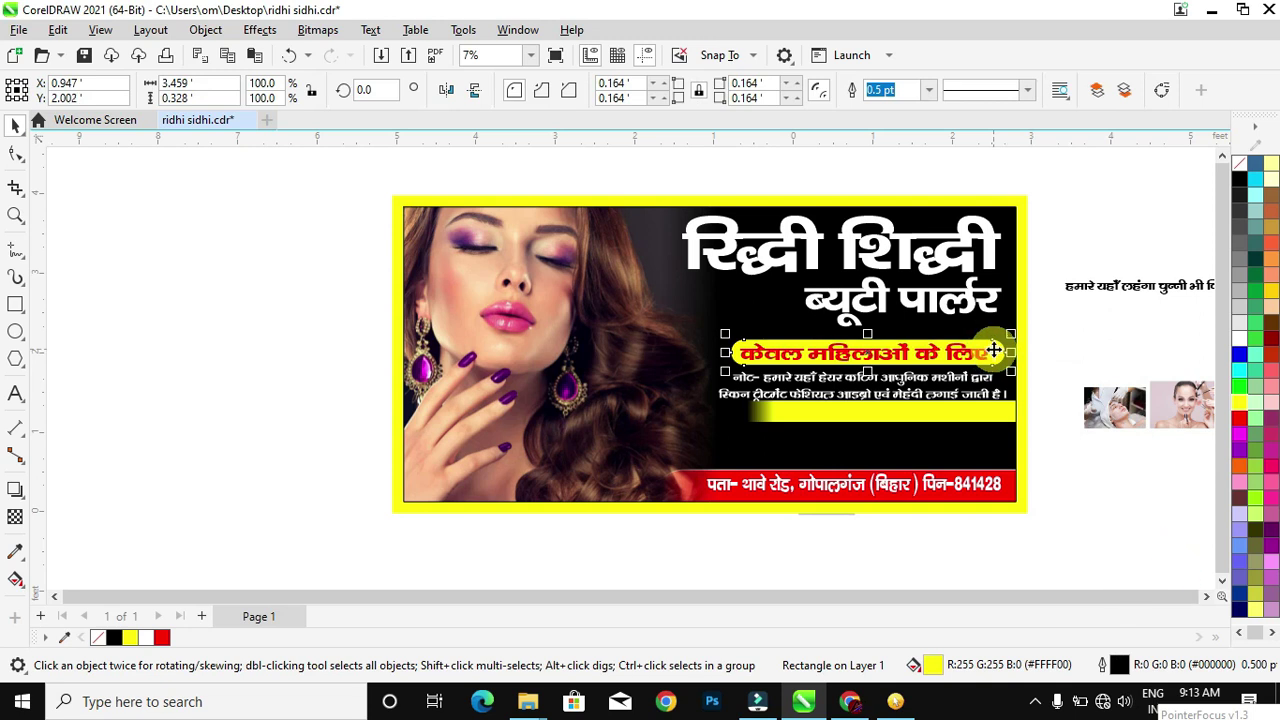
drag(1073, 325, 686, 404)
scroll(762, 410, up, 3)
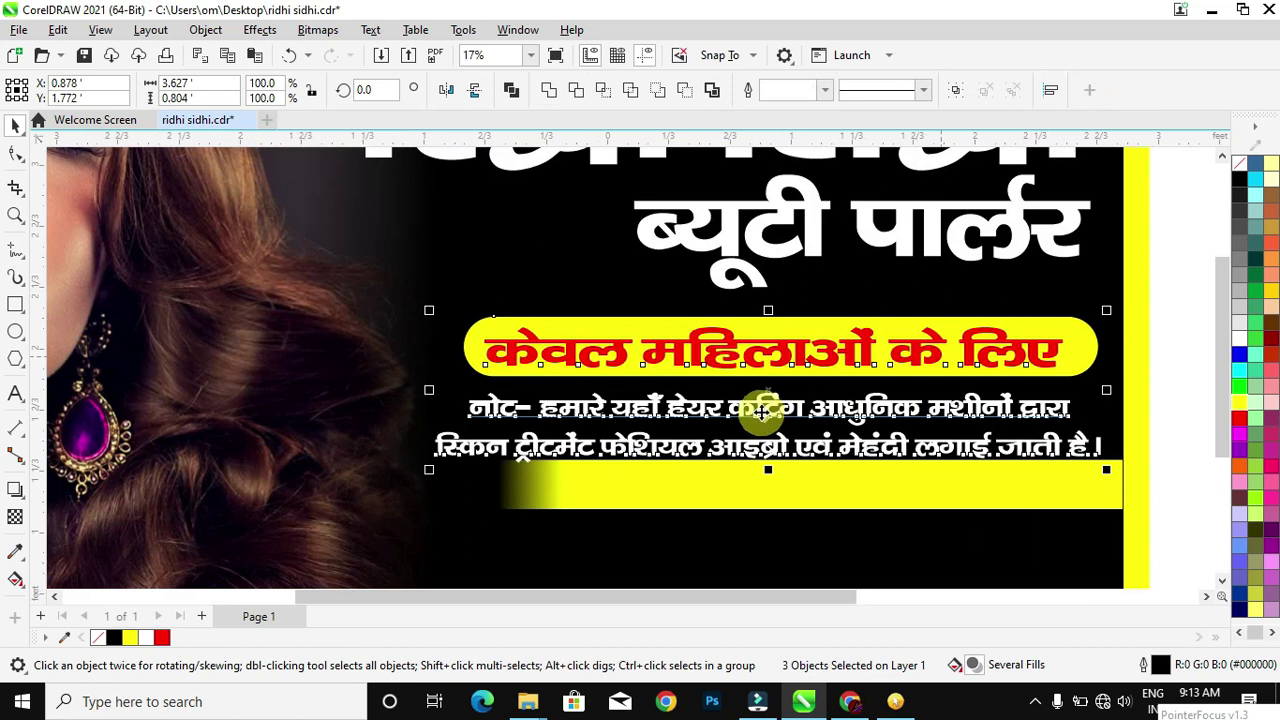
drag(766, 395, 766, 381)
scroll(766, 381, down, 2)
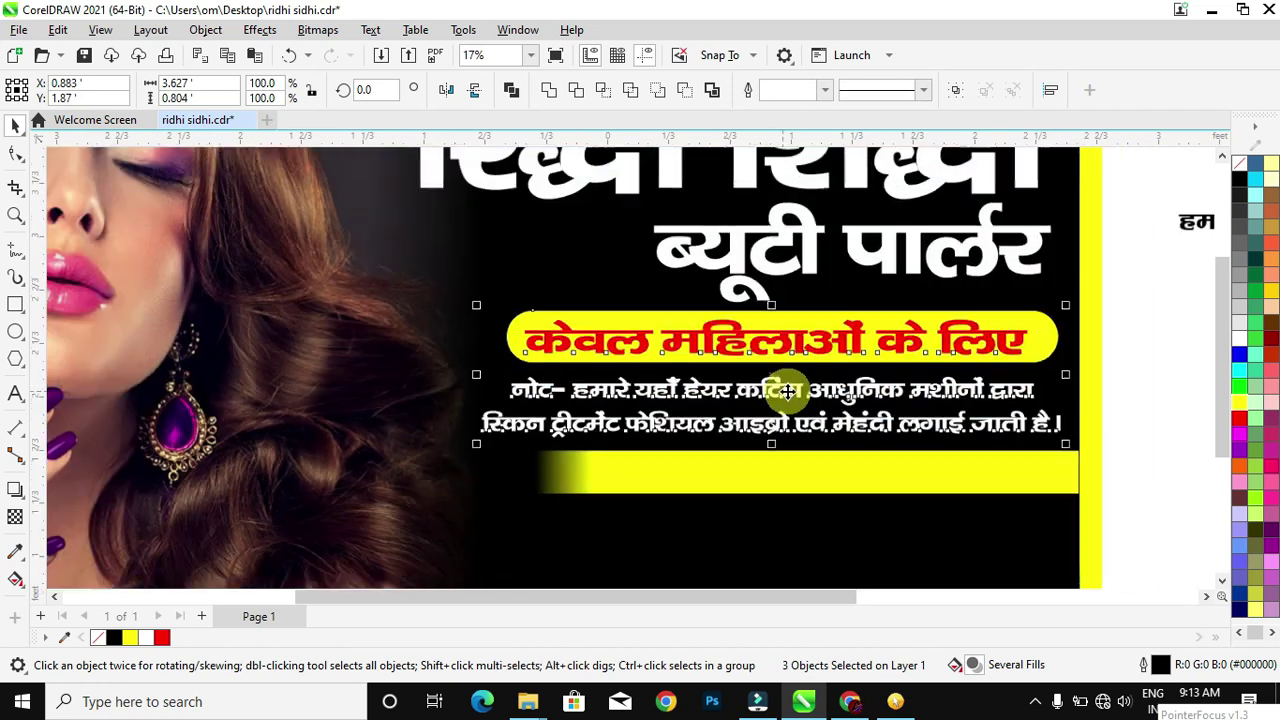
Place the loose हमारे यहाँ लहंगा text on the yellow bar, colour it red and narrow it to about 3 feet.
drag(1097, 288, 757, 437)
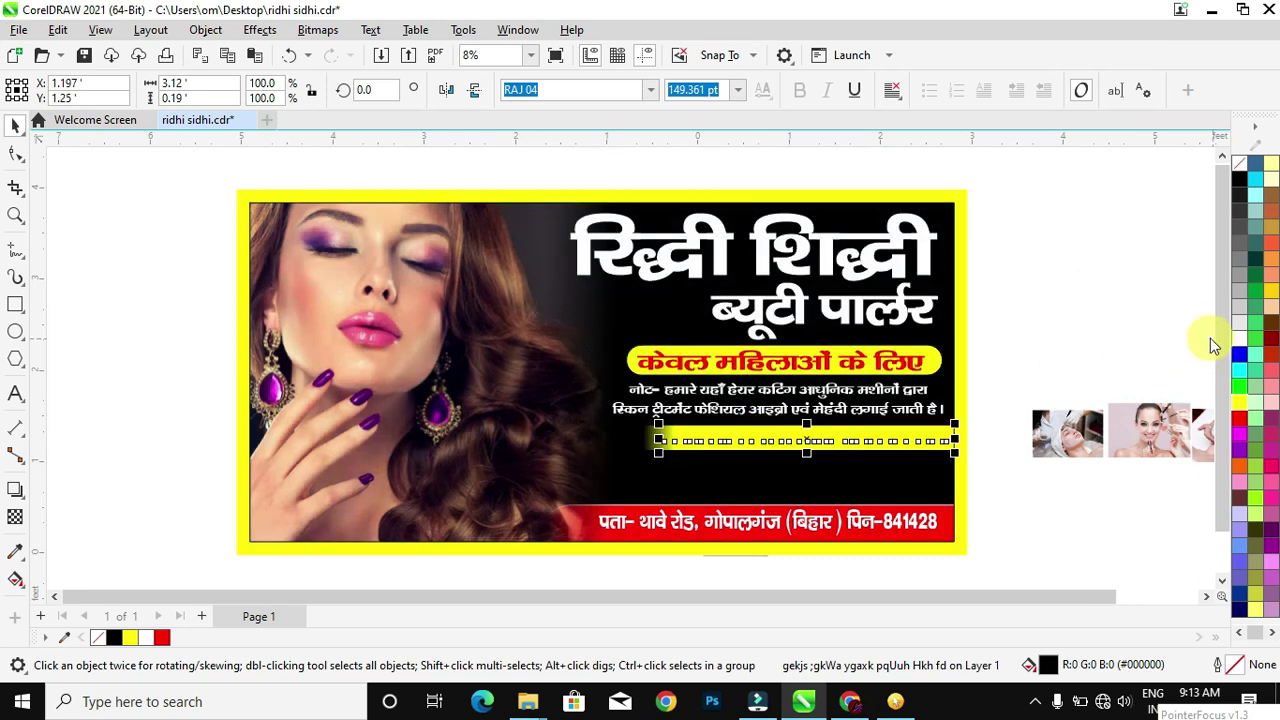
click(1239, 418)
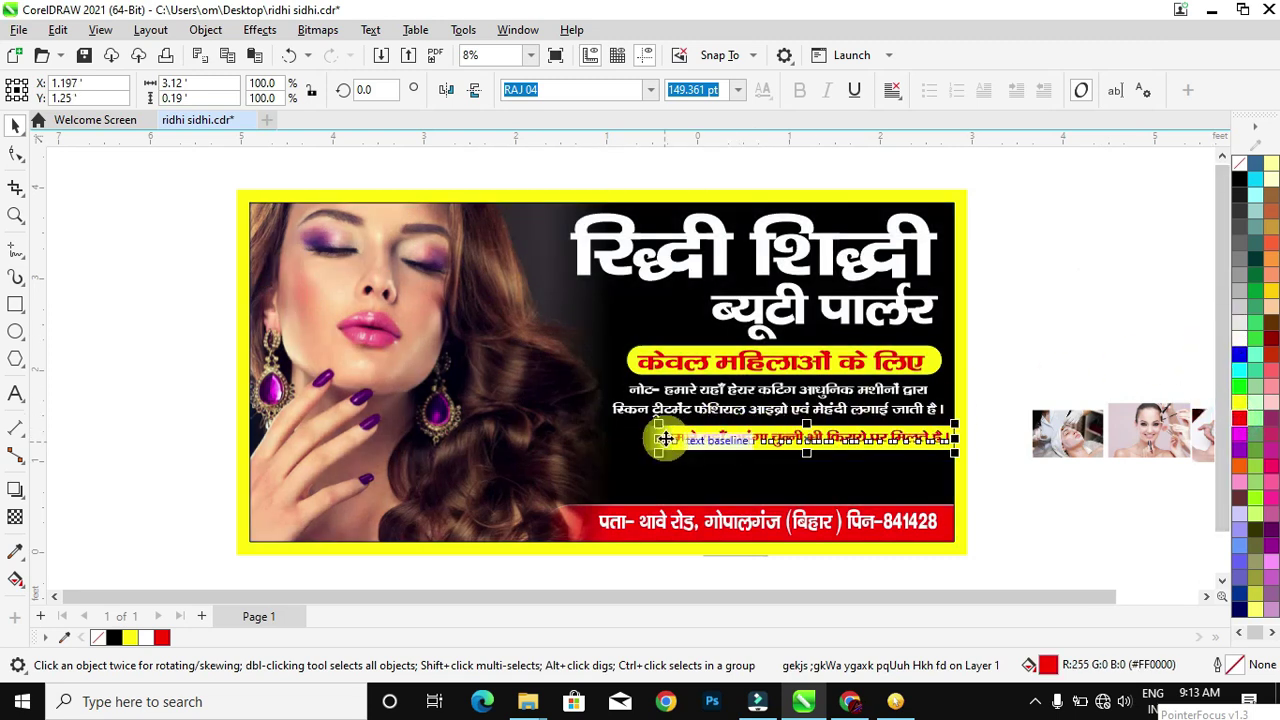
mouse_move(660, 443)
mouse_down()
mouse_move(645, 440)
mouse_move(672, 440)
mouse_up()
click(967, 388)
Stretch the red text on the yellow bar taller, to a height of about 0.22 feet.
scroll(967, 388, up, 3)
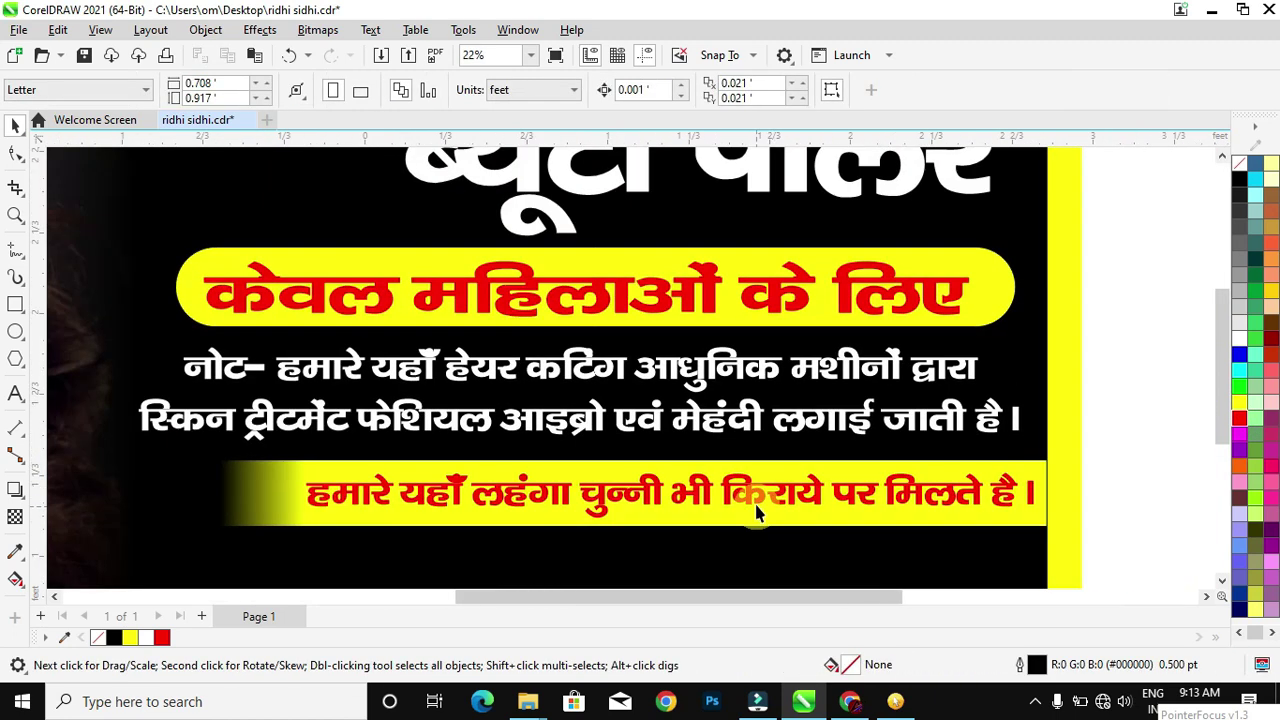
click(757, 512)
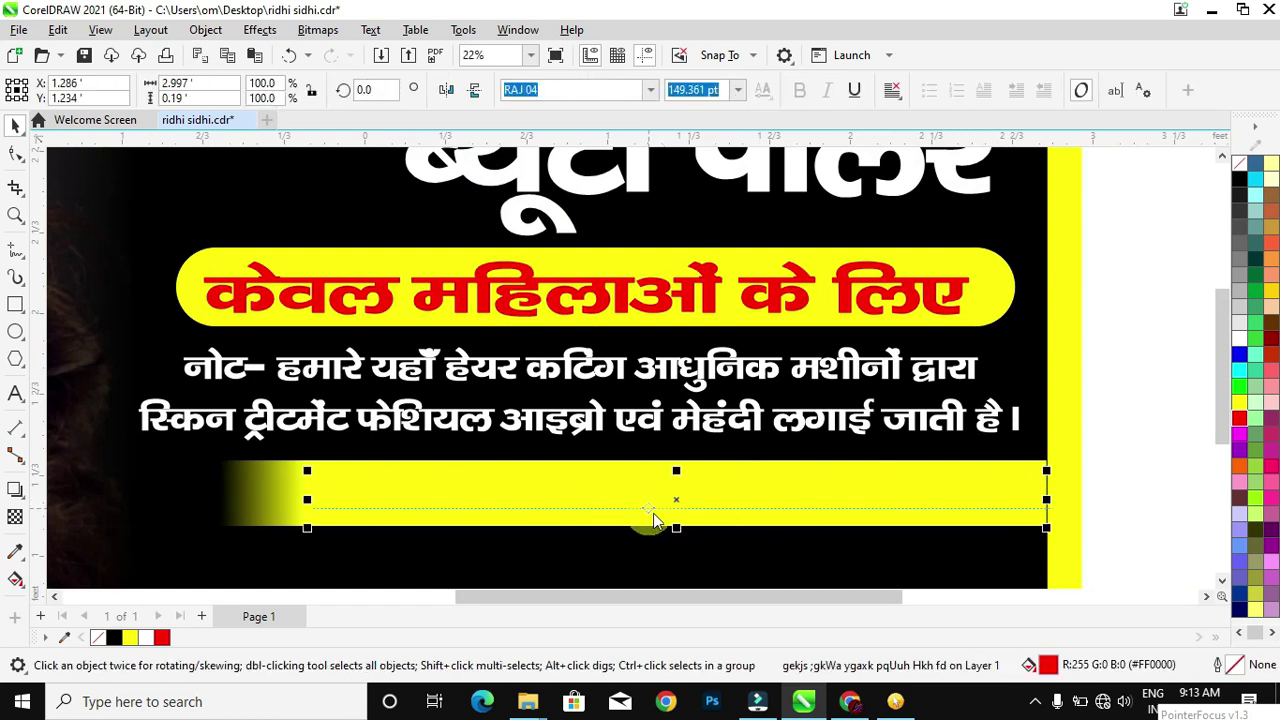
drag(676, 471, 676, 463)
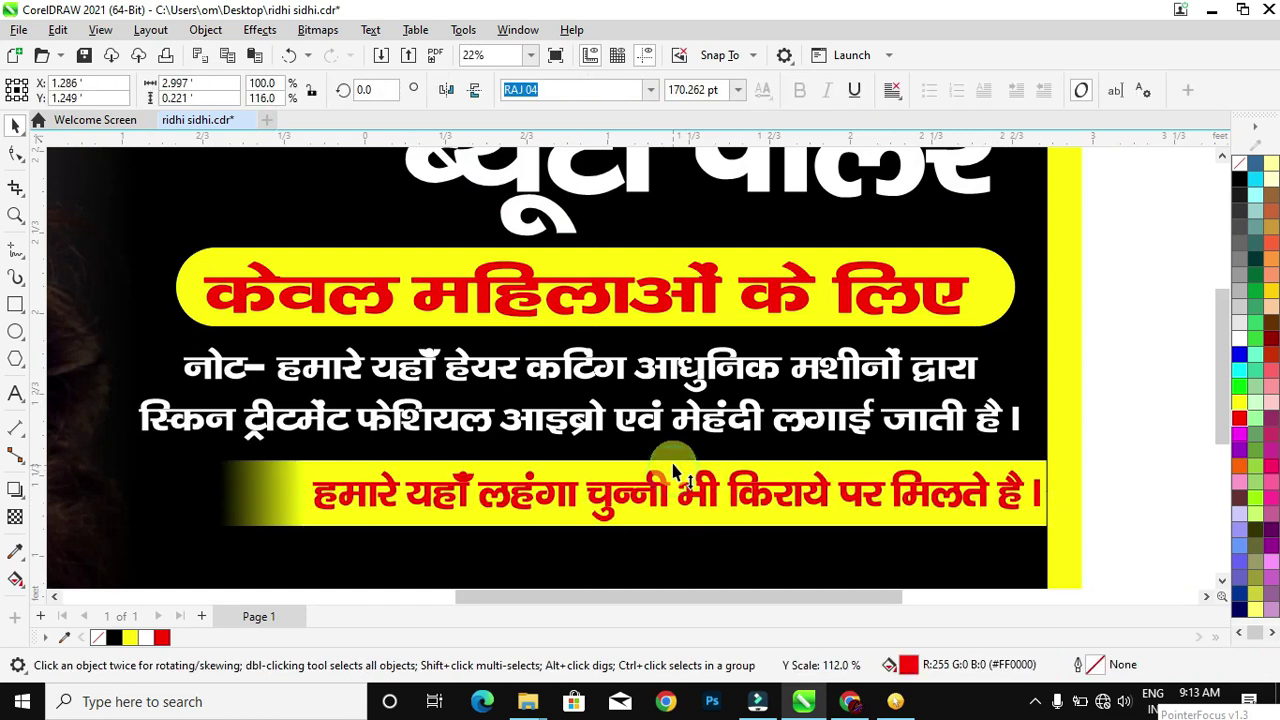
scroll(730, 468, down, 3)
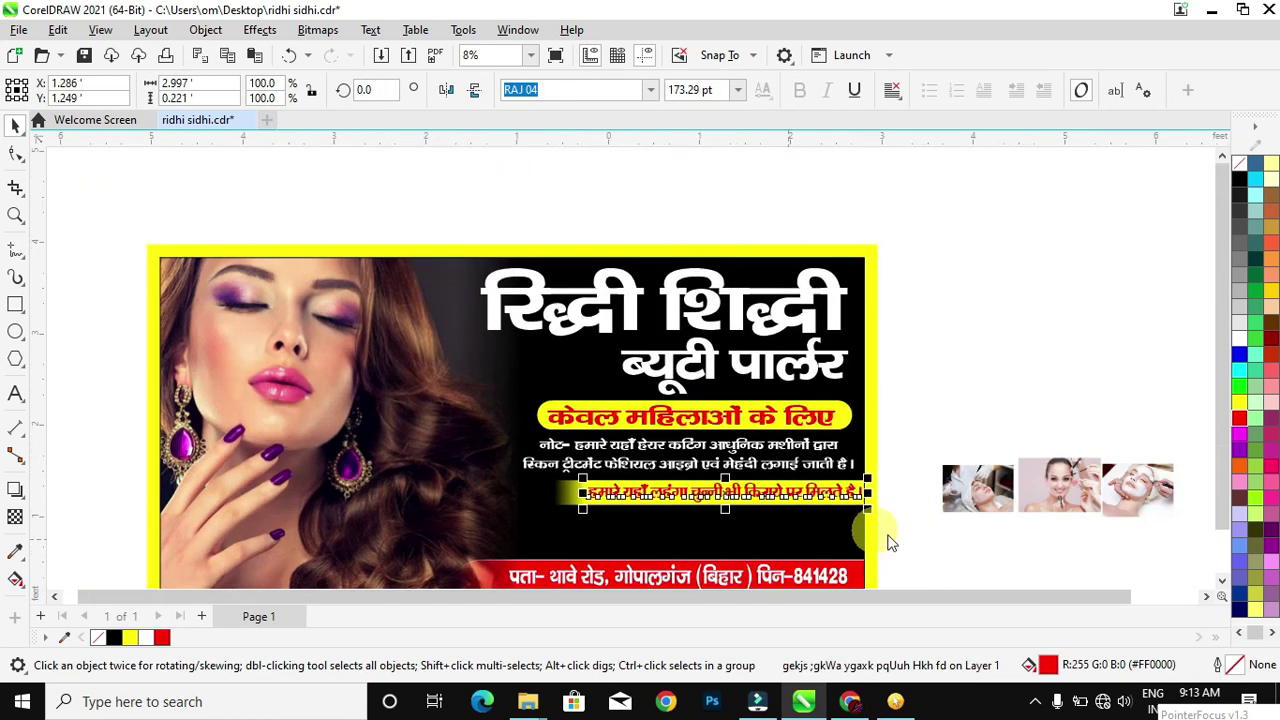
scroll(940, 540, down, 2)
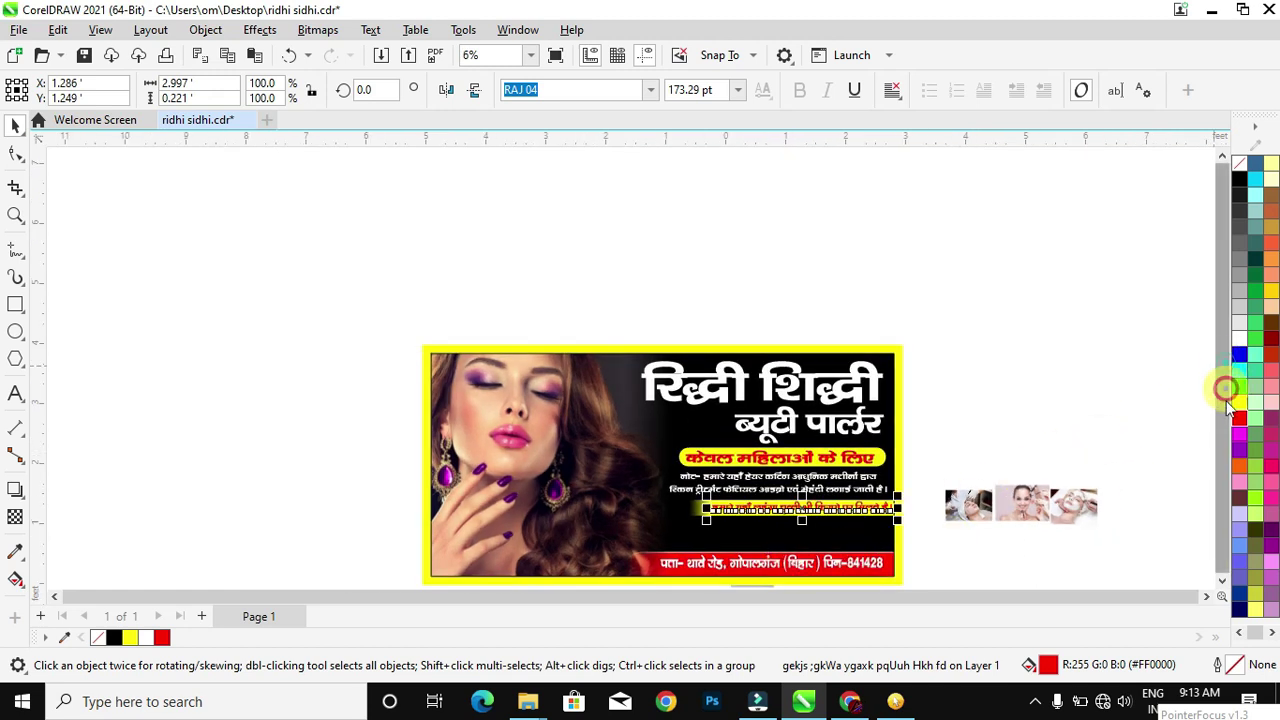
scroll(1066, 432, up, 2)
click(931, 500)
Draw a white-filled rectangle about 1.08 by 0.46 feet between the yellow bar and the red address strip.
click(14, 306)
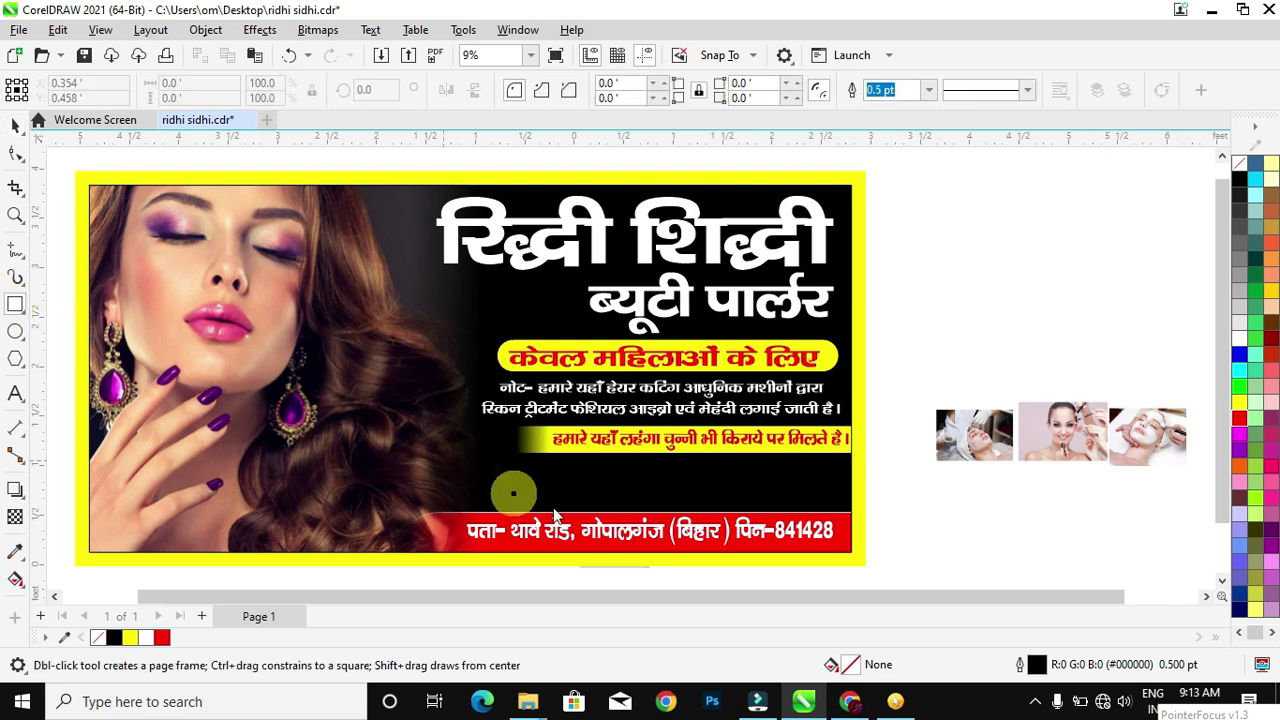
drag(525, 469, 640, 510)
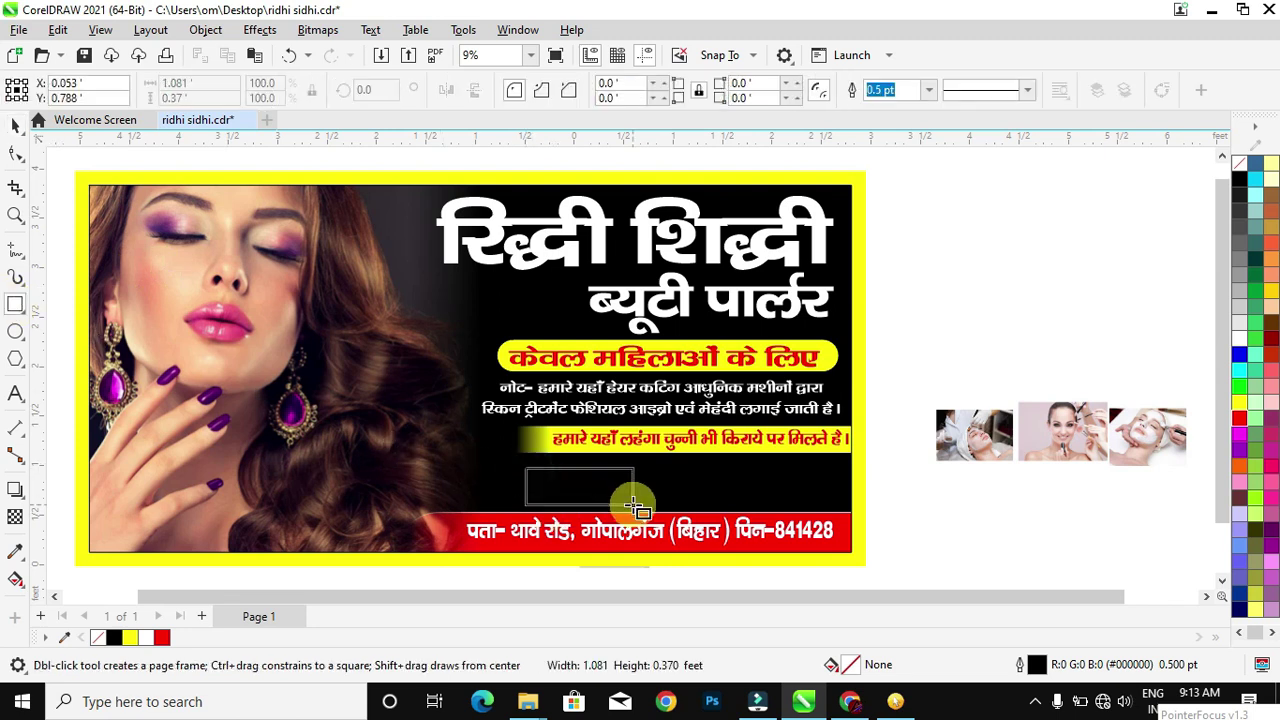
scroll(583, 478, up, 1)
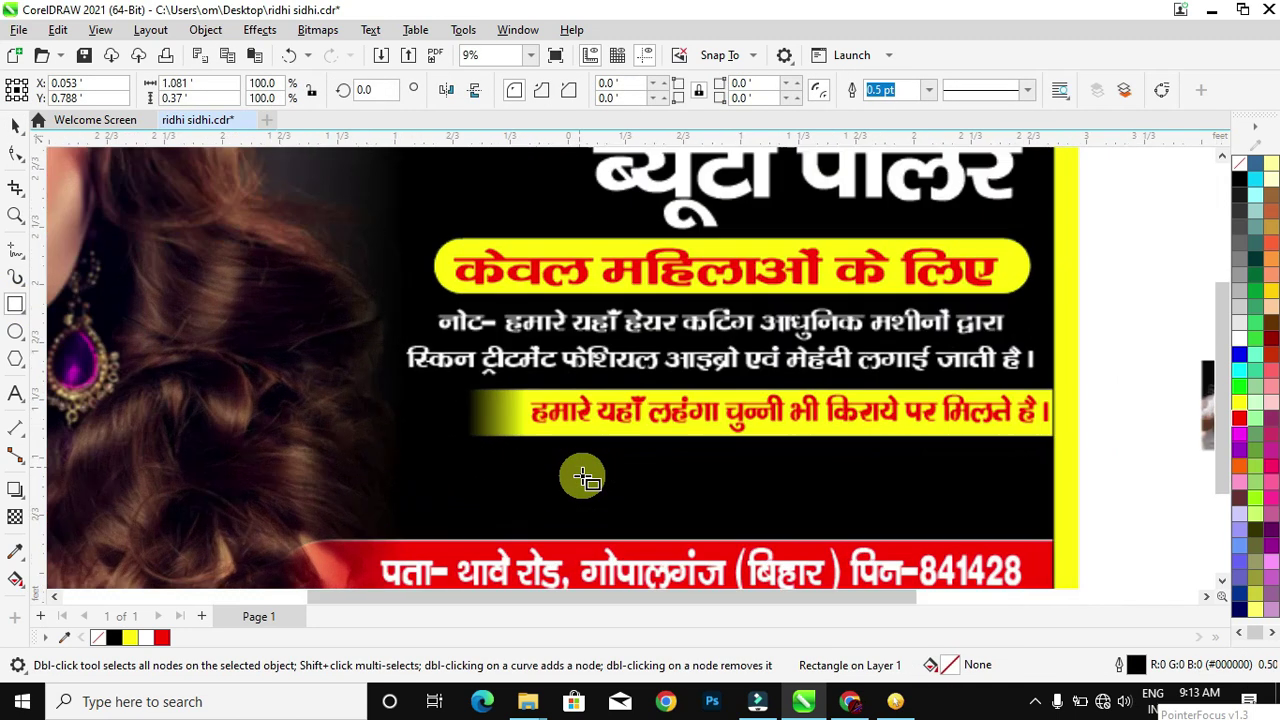
click(1241, 339)
drag(578, 455, 583, 447)
click(580, 440)
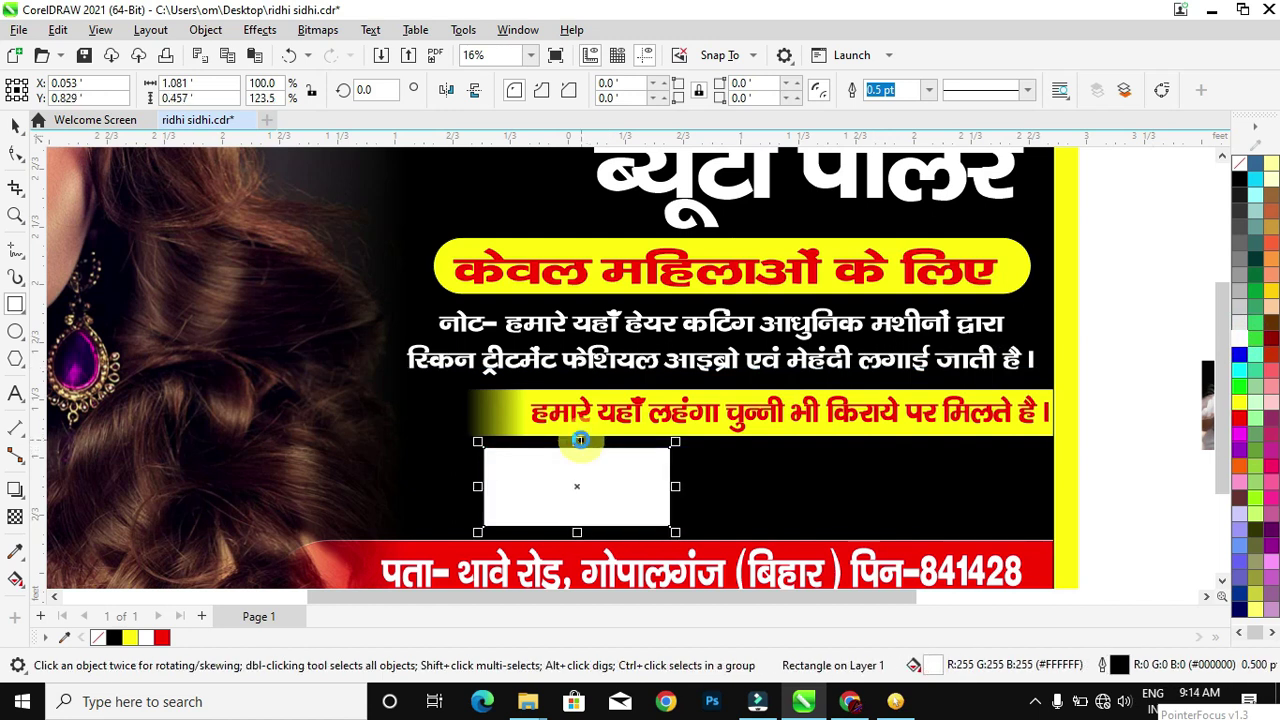
Round the corners of the white rectangle to a radius of about 0.07 feet.
click(15, 152)
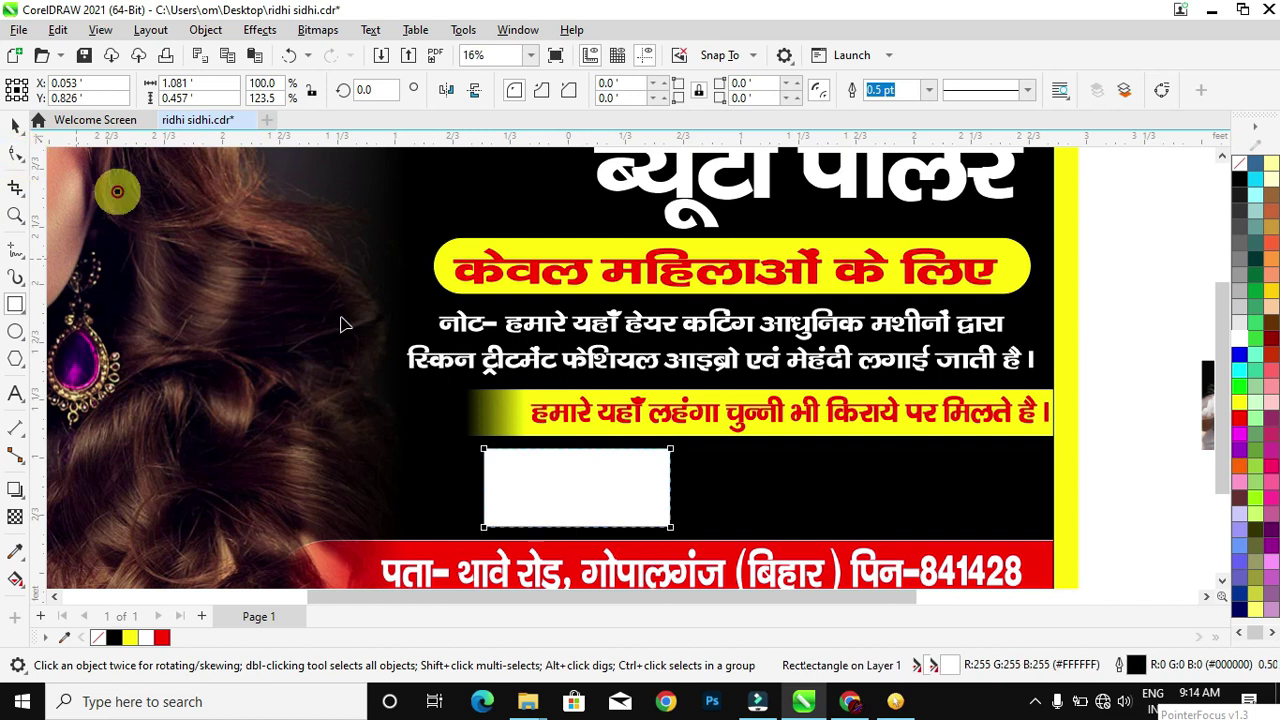
drag(483, 452, 492, 452)
click(15, 125)
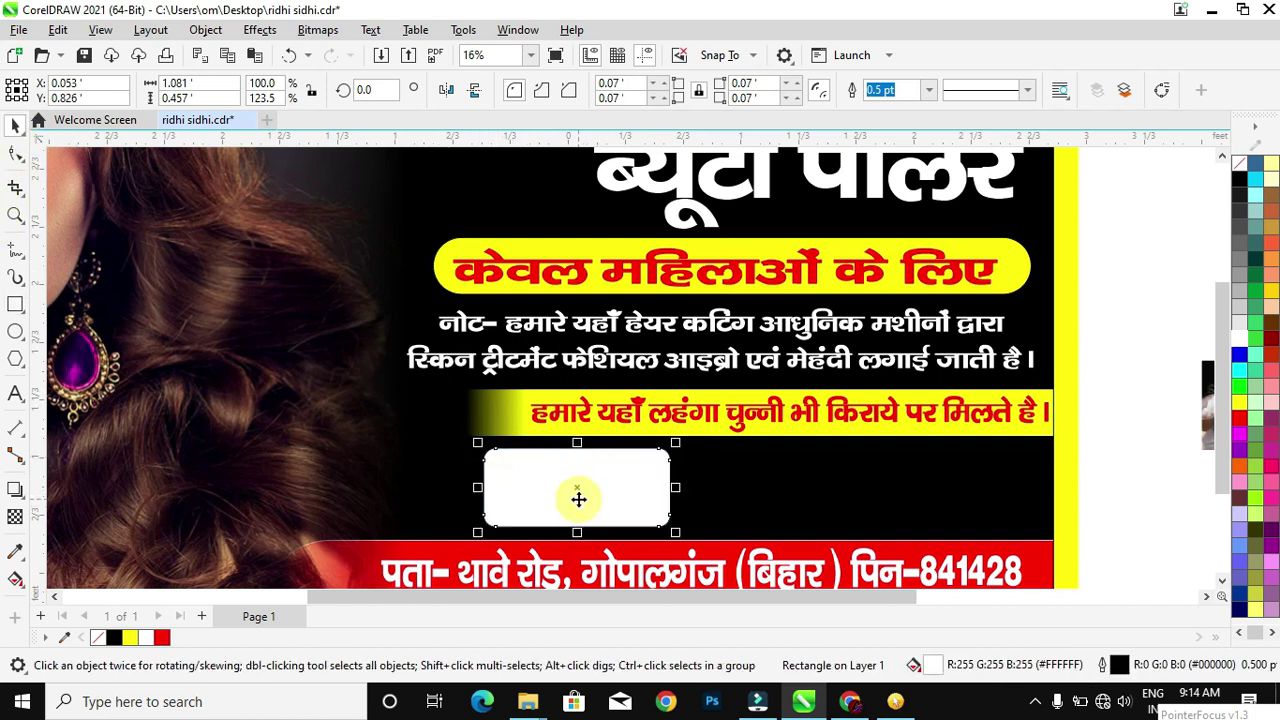
Duplicate the rounded white rectangle twice to make a row of three, and narrow the whole row to about 3.16 feet.
drag(577, 487, 776, 489)
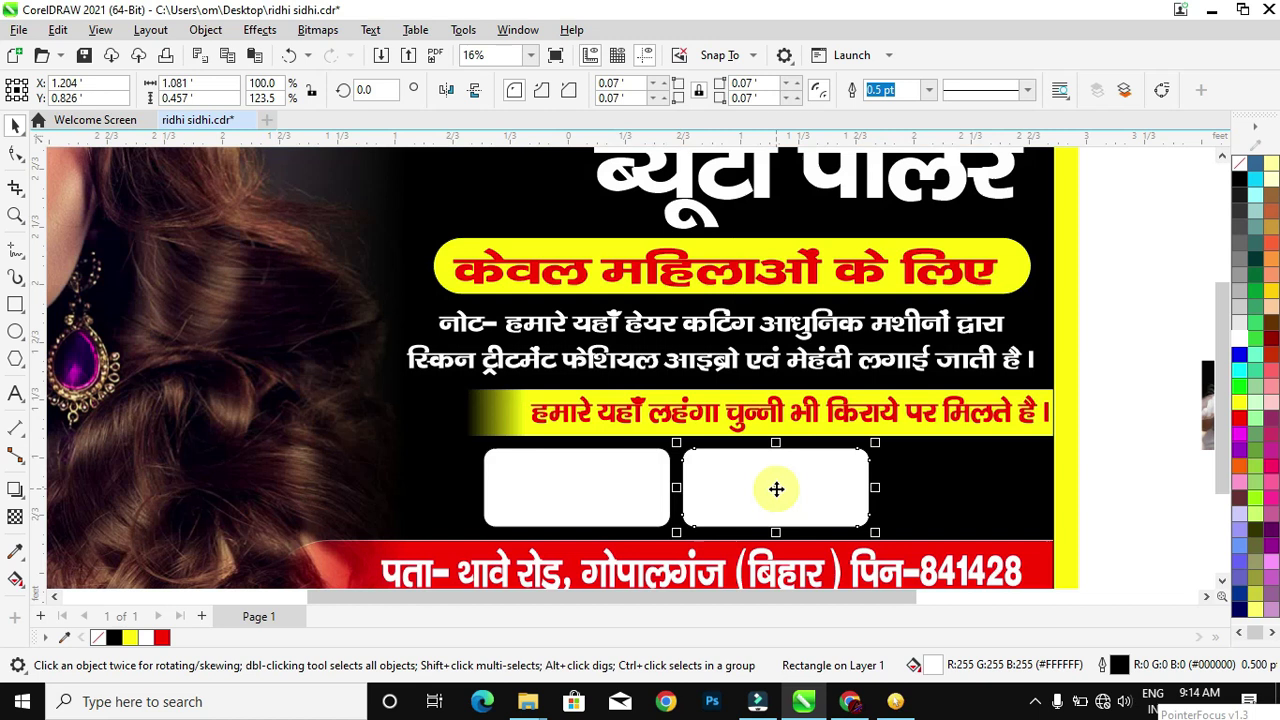
drag(818, 492, 973, 486)
click(568, 487)
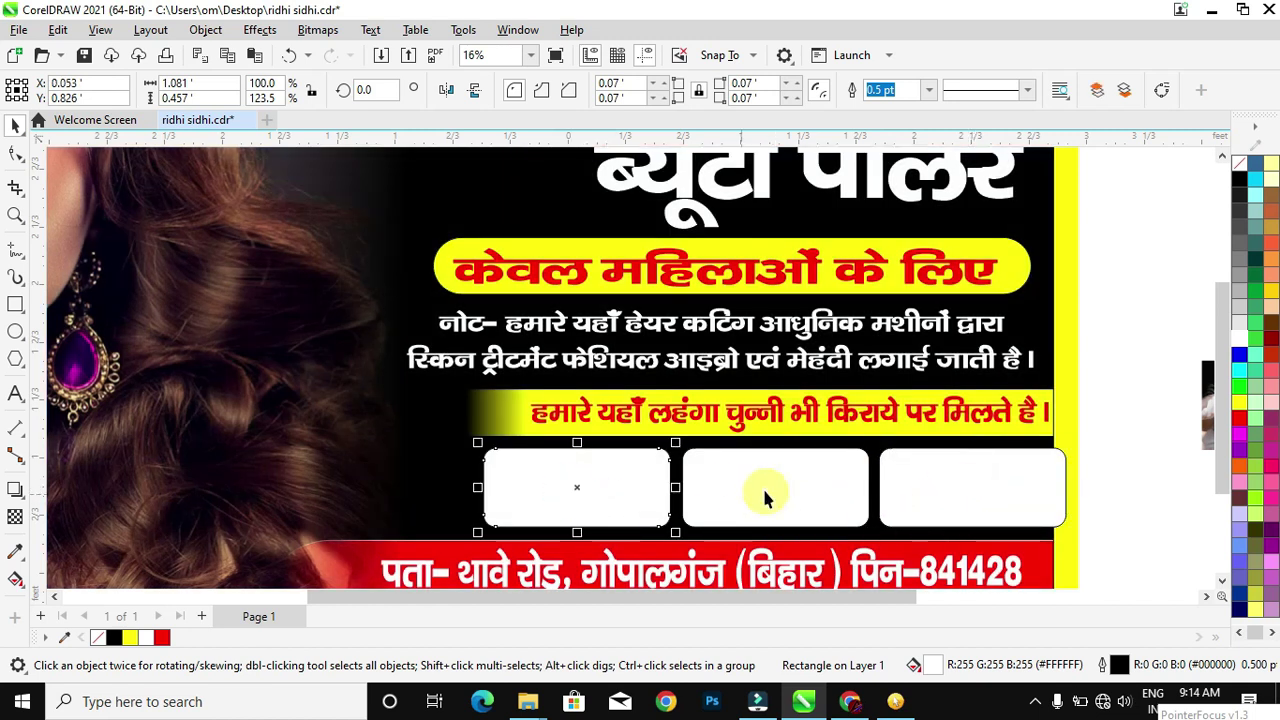
shift+click(763, 488)
shift+click(971, 480)
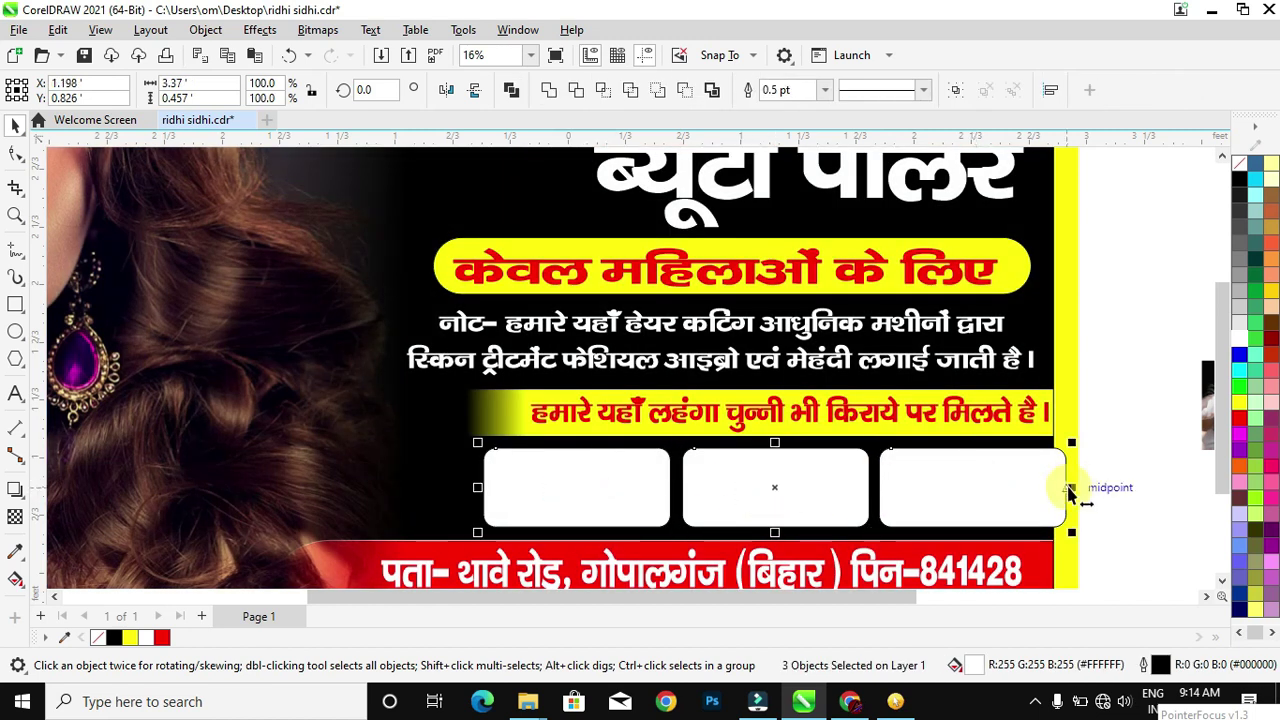
drag(1068, 490, 1030, 487)
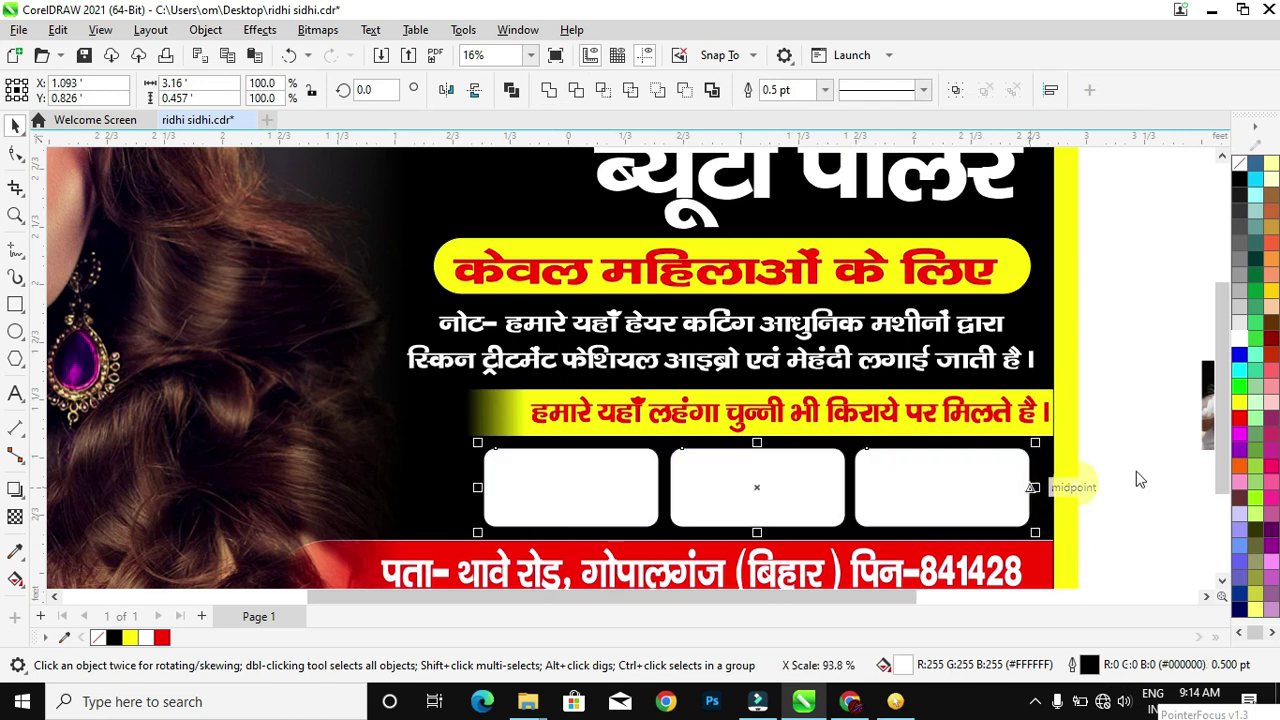
PowerClip the first small facial treatment photo inside the leftmost white frame.
scroll(1137, 455, down, 1)
scroll(1137, 455, down, 2)
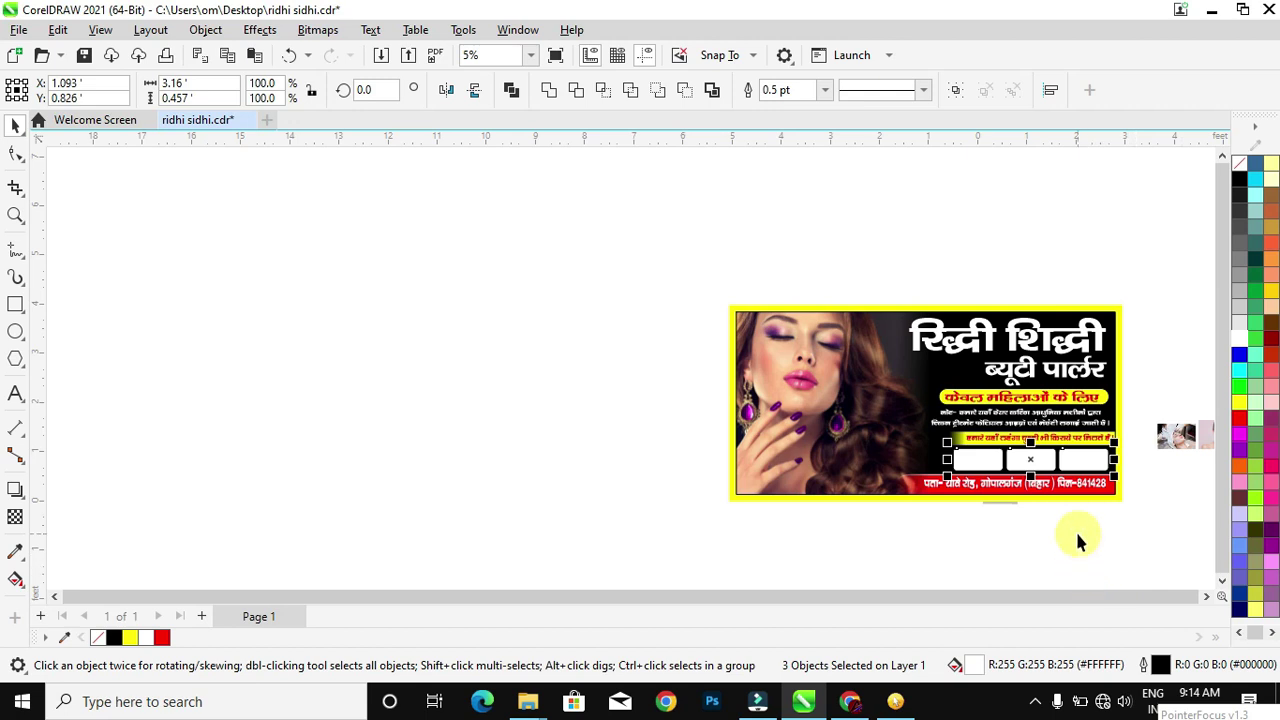
key(F4)
click(1001, 464)
drag(981, 447, 977, 415)
right_click(976, 420)
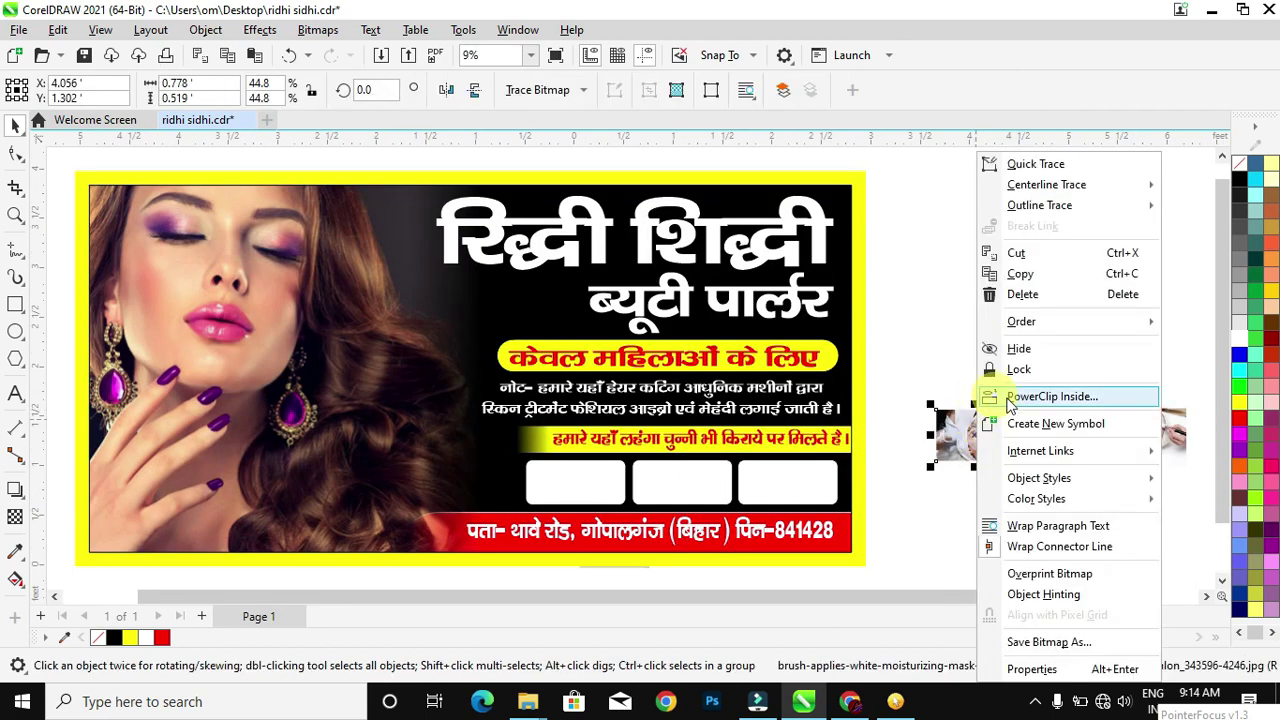
click(1040, 397)
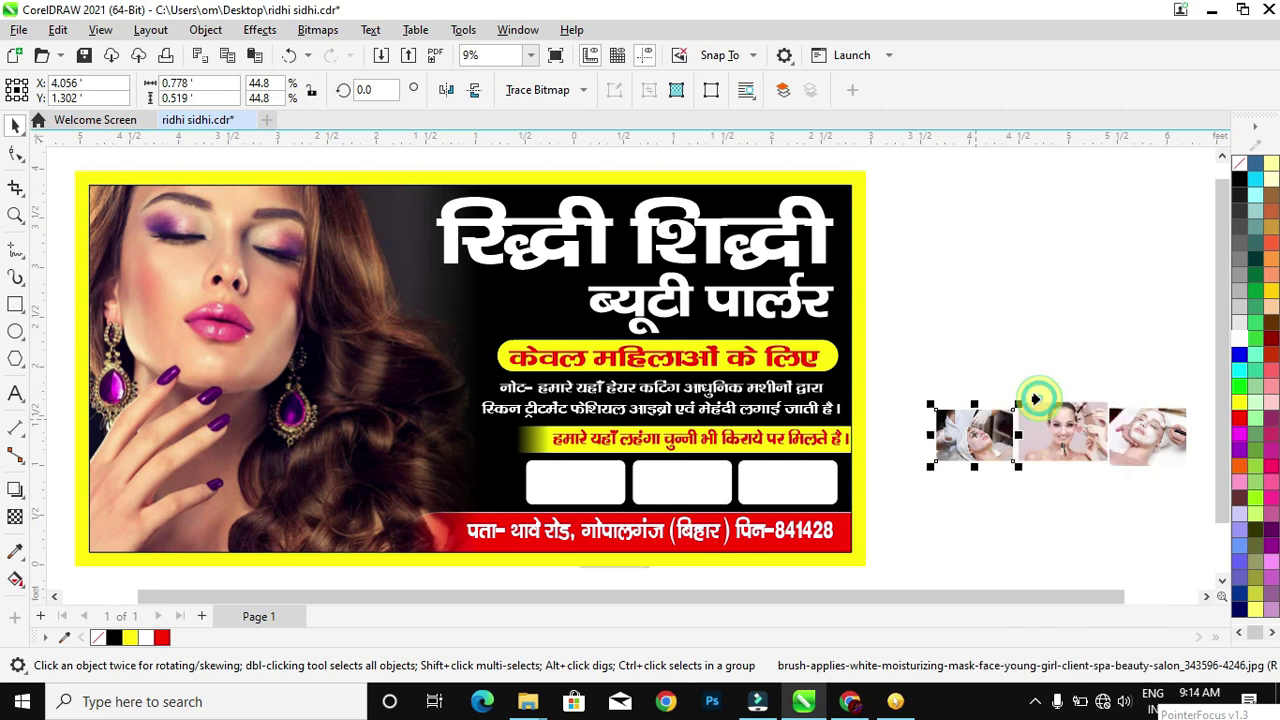
click(569, 482)
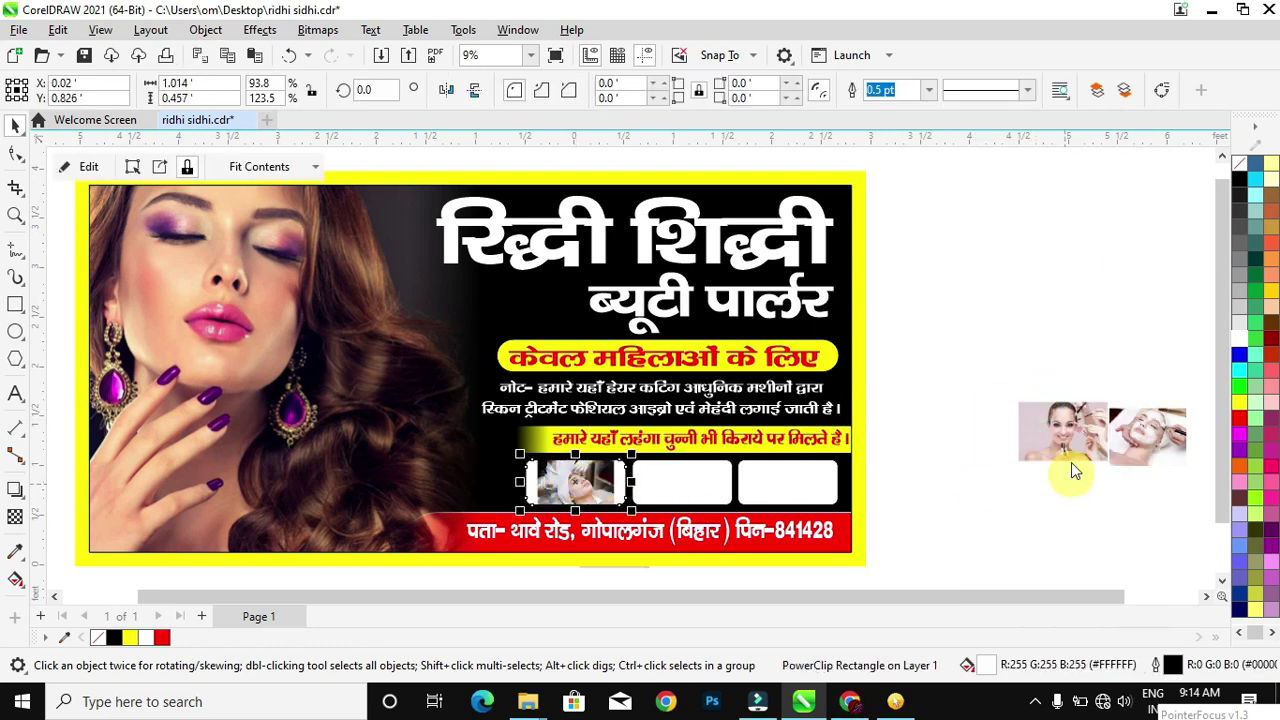
PowerClip the smiling woman makeup photo inside the middle white frame.
click(1050, 447)
right_click(1048, 443)
click(1075, 395)
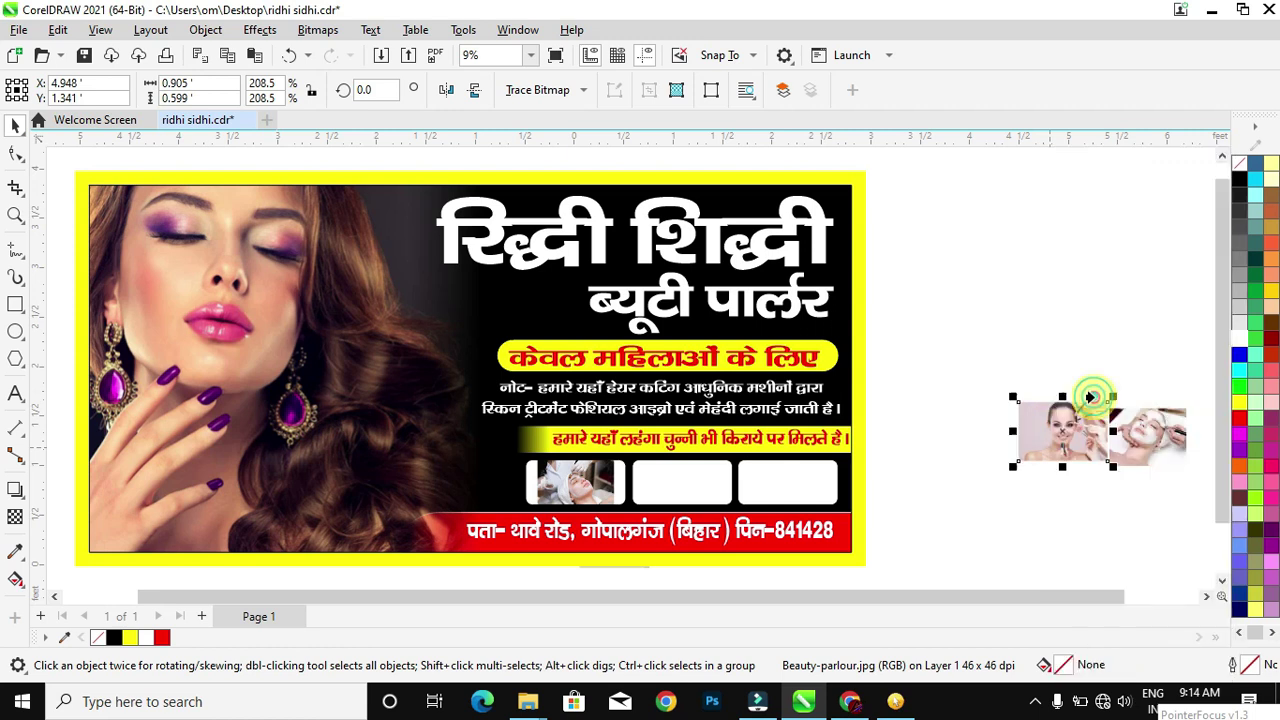
click(653, 483)
PowerClip the remaining face mask photo inside the rightmost white frame.
click(1140, 432)
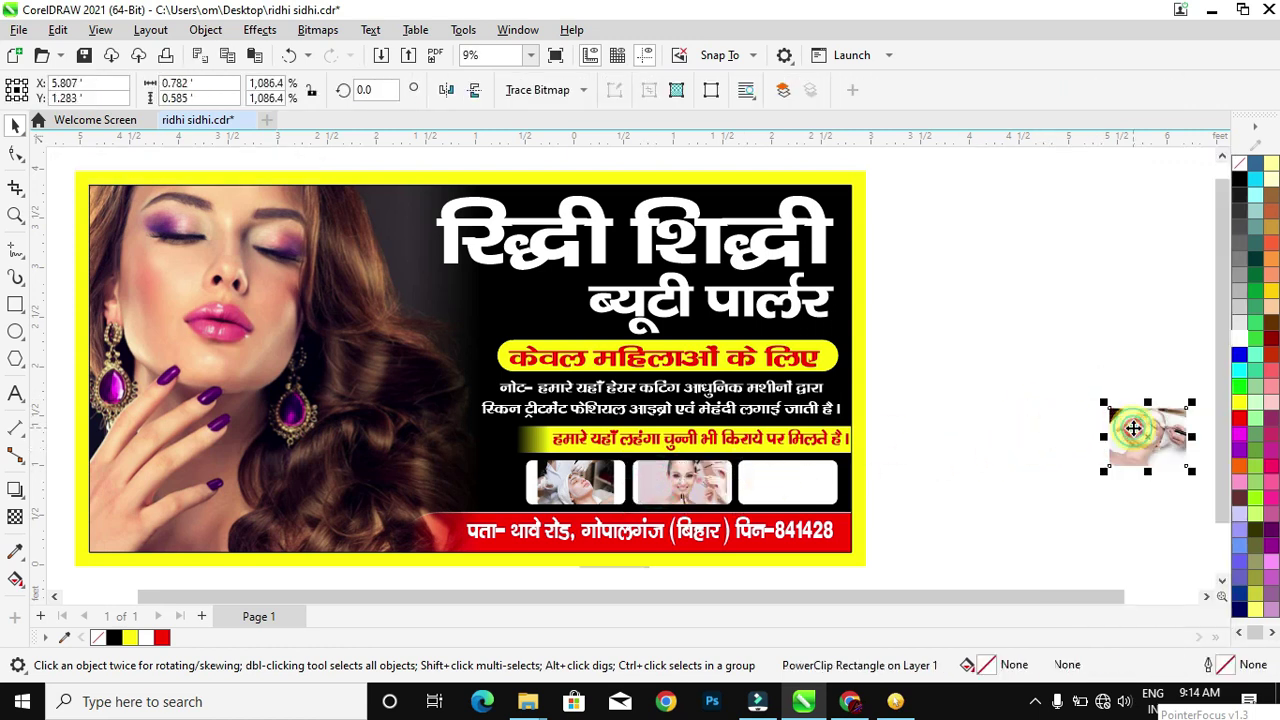
right_click(1140, 432)
click(1023, 396)
click(787, 483)
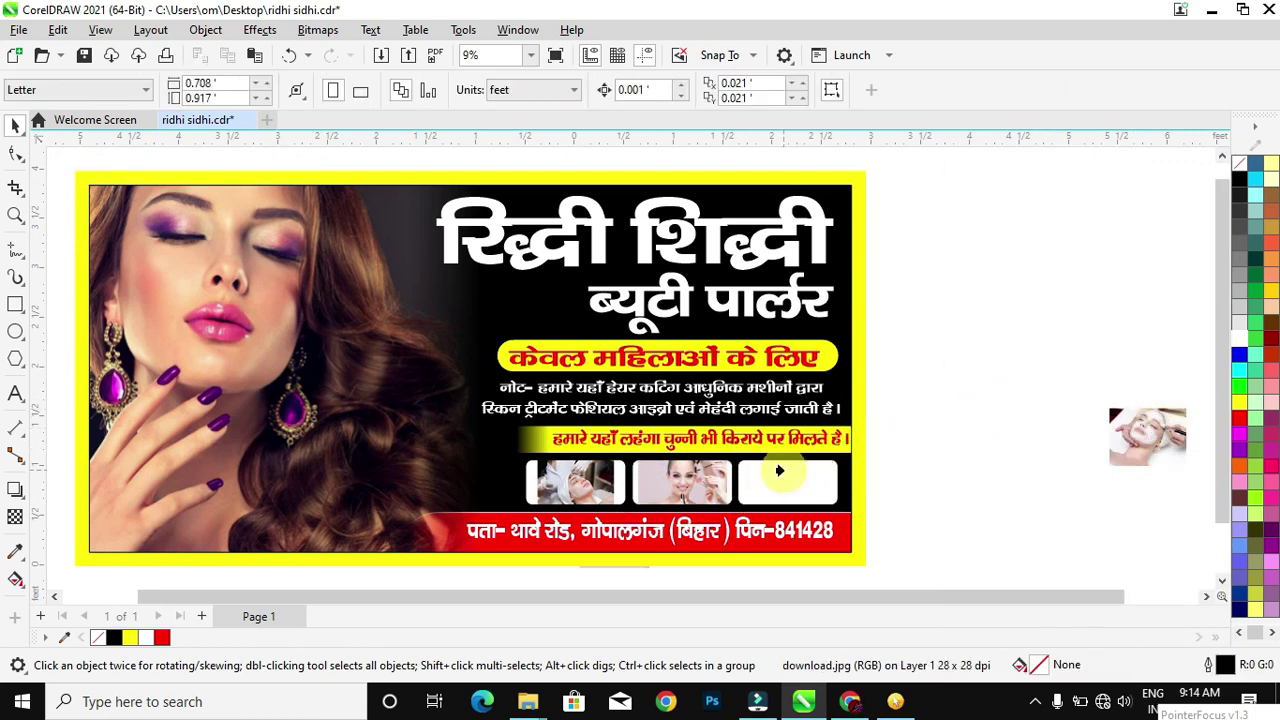
Enlarge the facial treatment photo inside the leftmost frame to about 1.02 feet wide so it fills the frame.
scroll(565, 475, up, 2)
scroll(565, 470, up, 1)
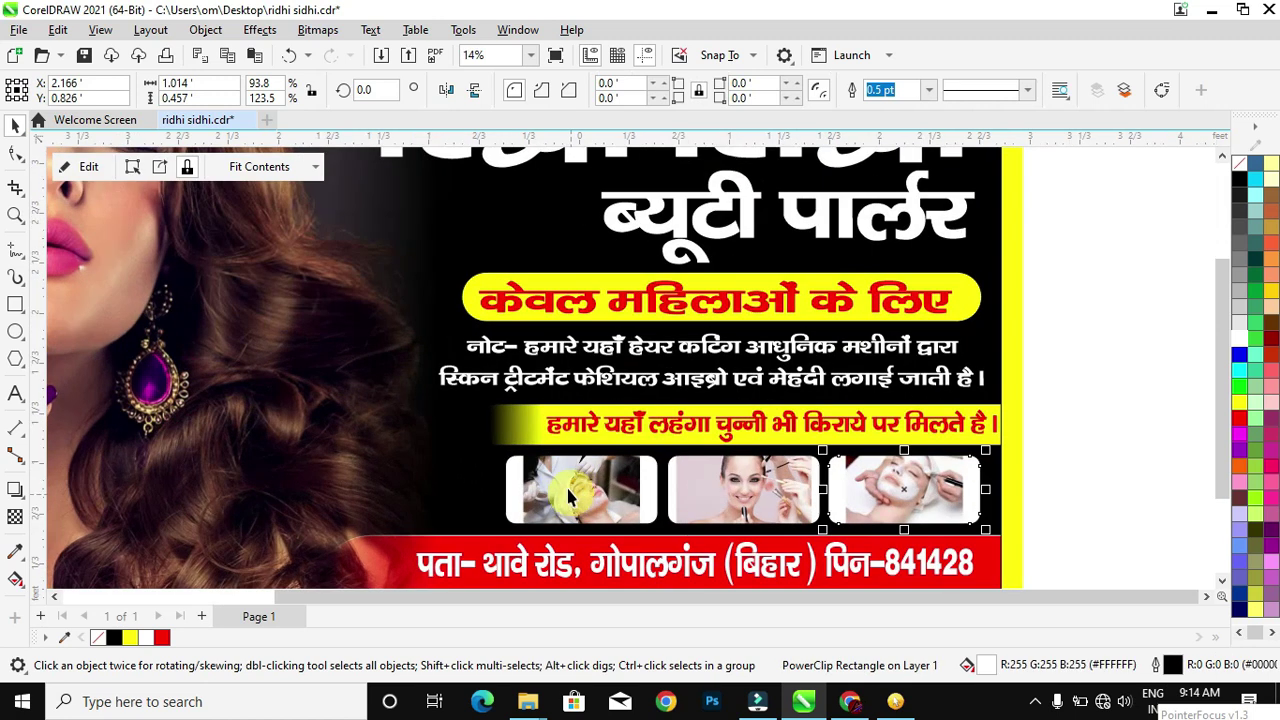
click(566, 486)
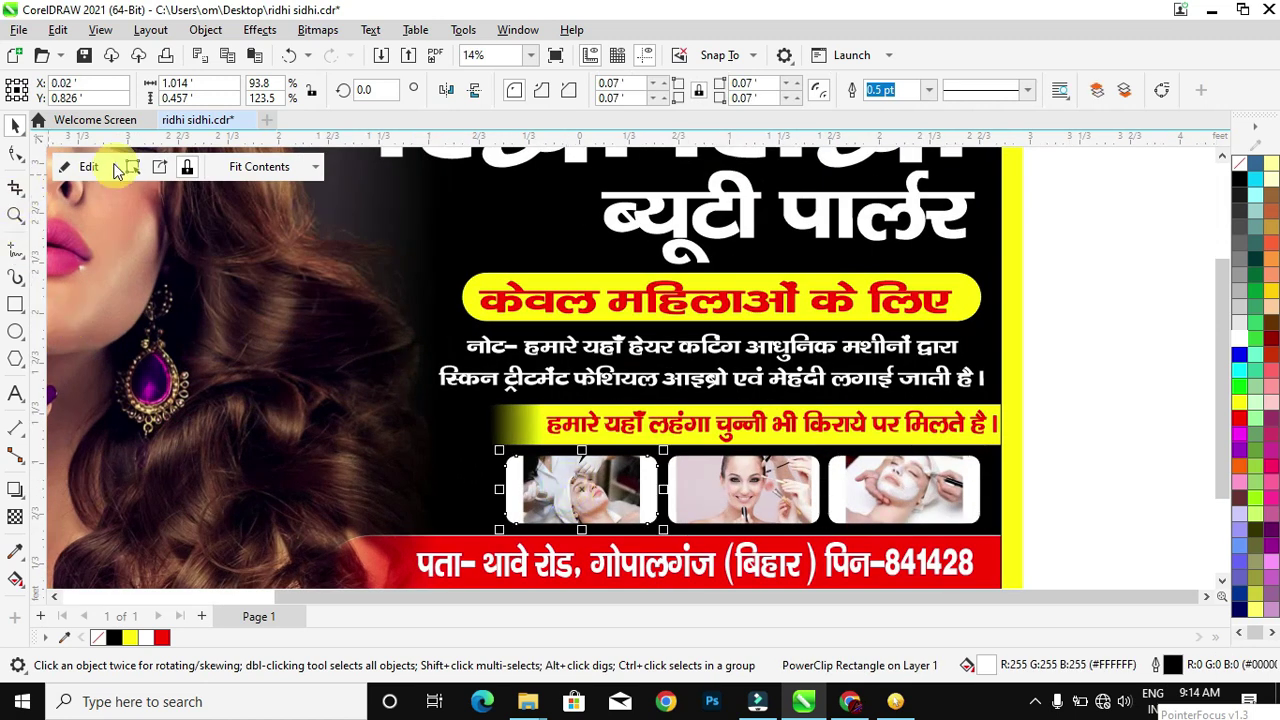
double_click(625, 488)
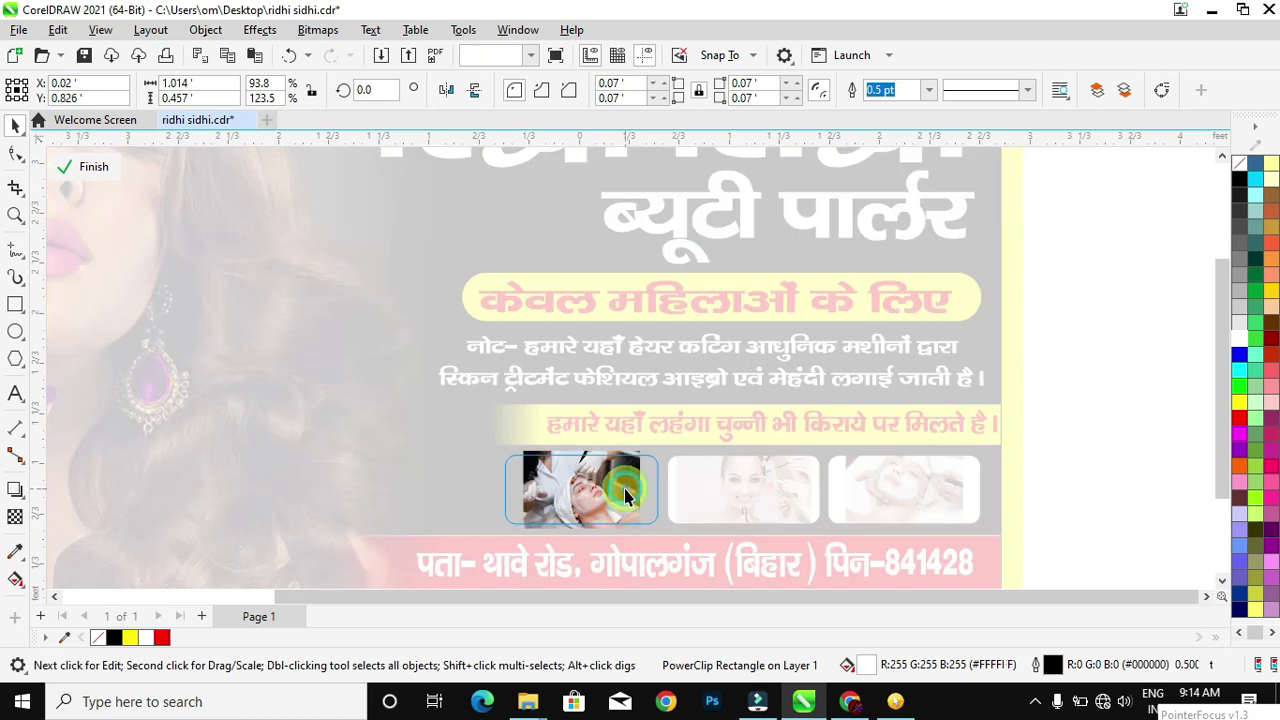
click(612, 490)
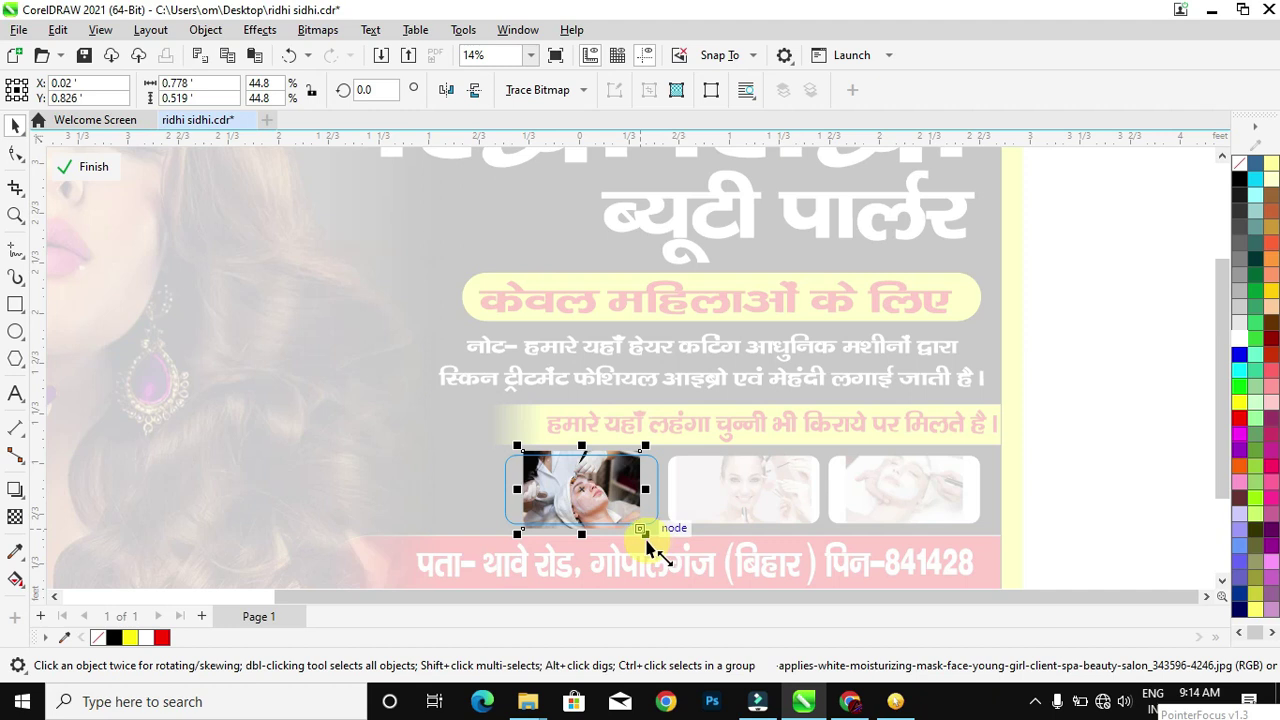
drag(646, 540, 663, 560)
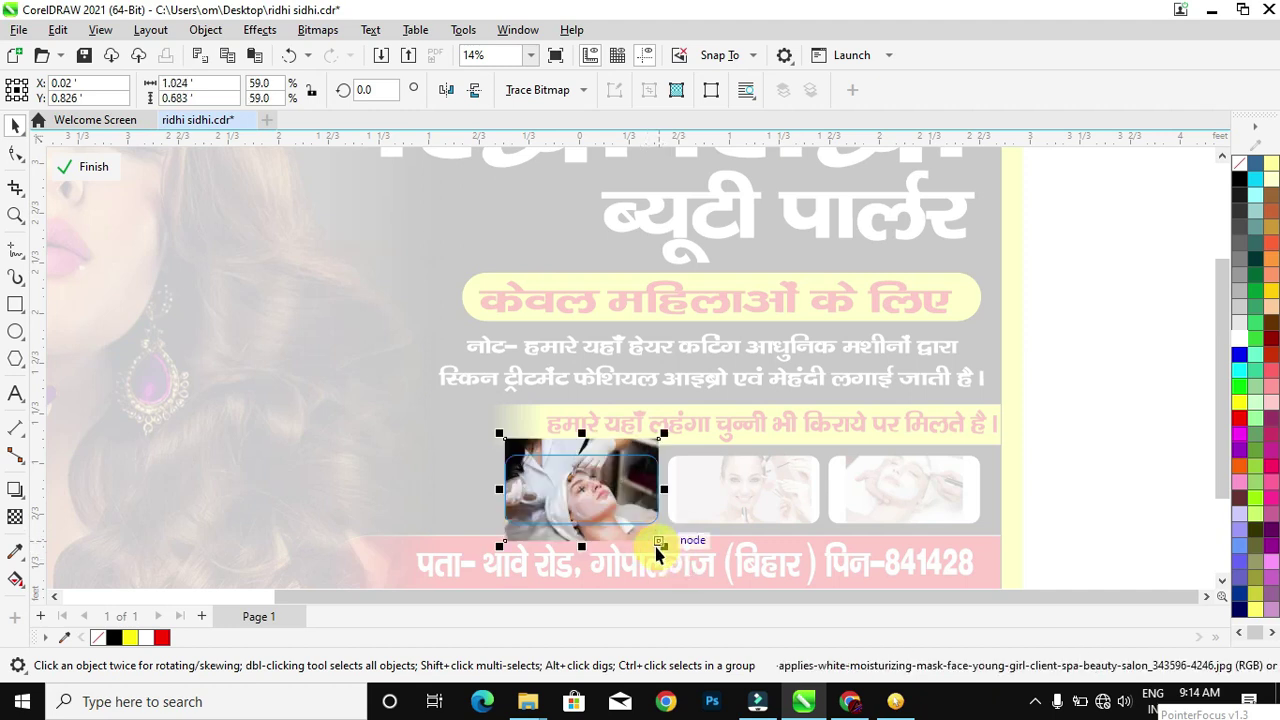
click(104, 172)
Enlarge the smiling woman photo inside the middle frame to about 1.04 feet wide and shift it slightly down and left.
click(721, 490)
double_click(713, 492)
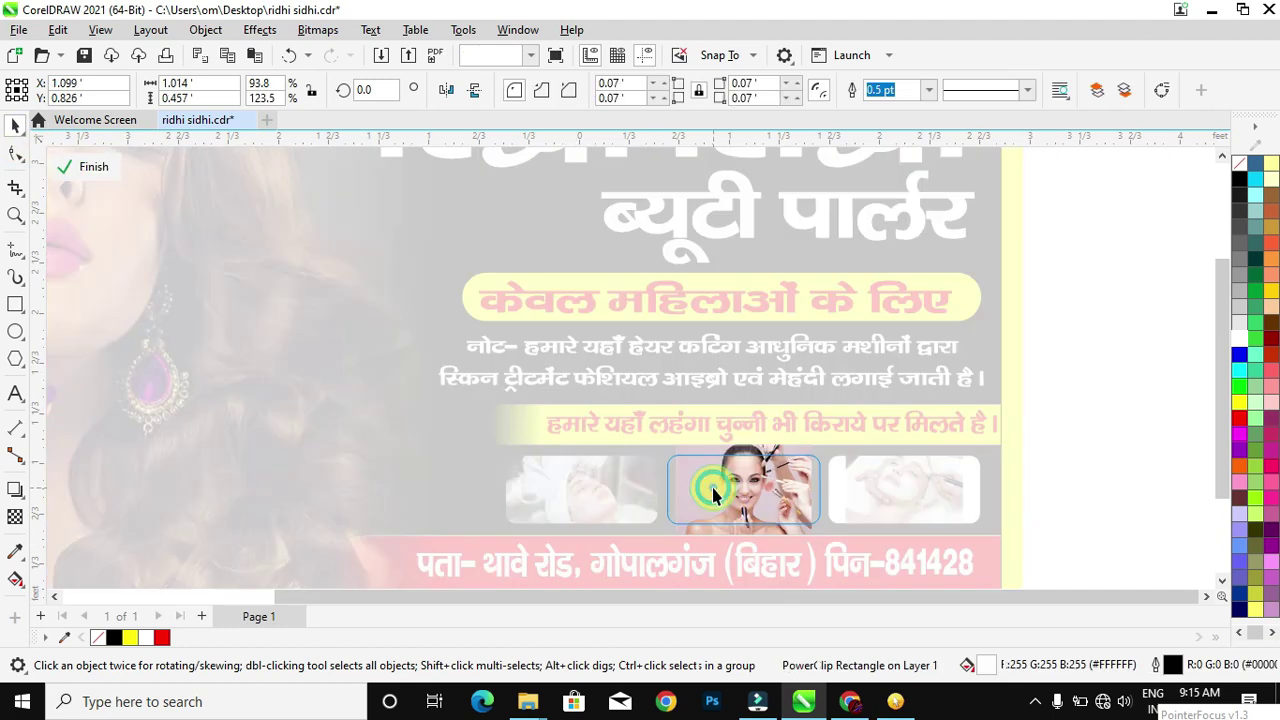
click(800, 510)
drag(817, 541, 828, 548)
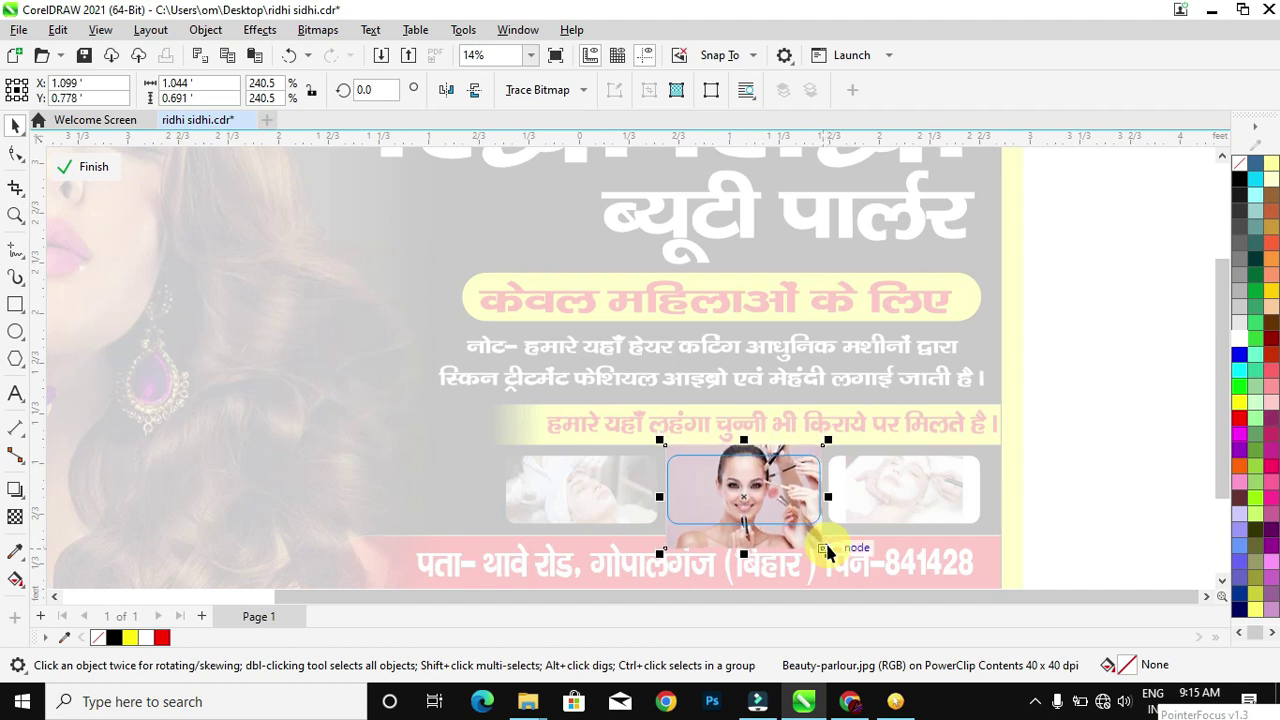
drag(752, 490, 738, 511)
click(91, 167)
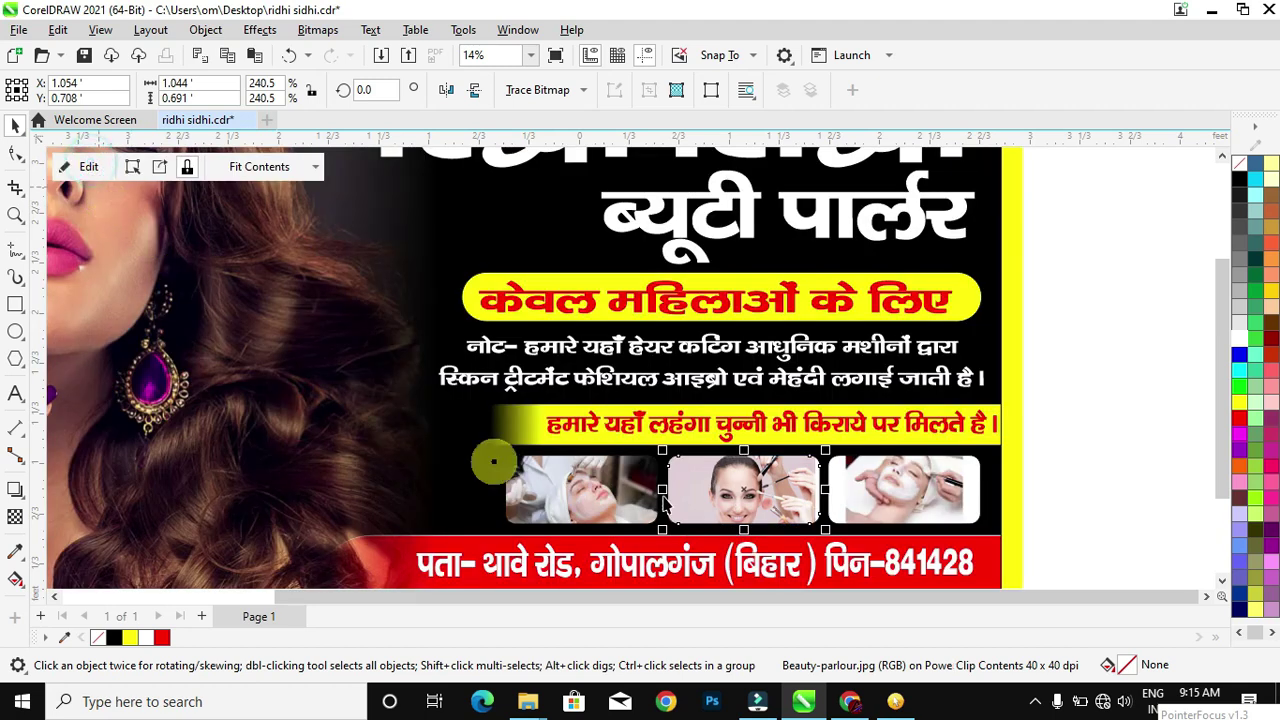
Enlarge the face mask photo inside the rightmost frame until it fills the frame.
click(920, 494)
double_click(920, 494)
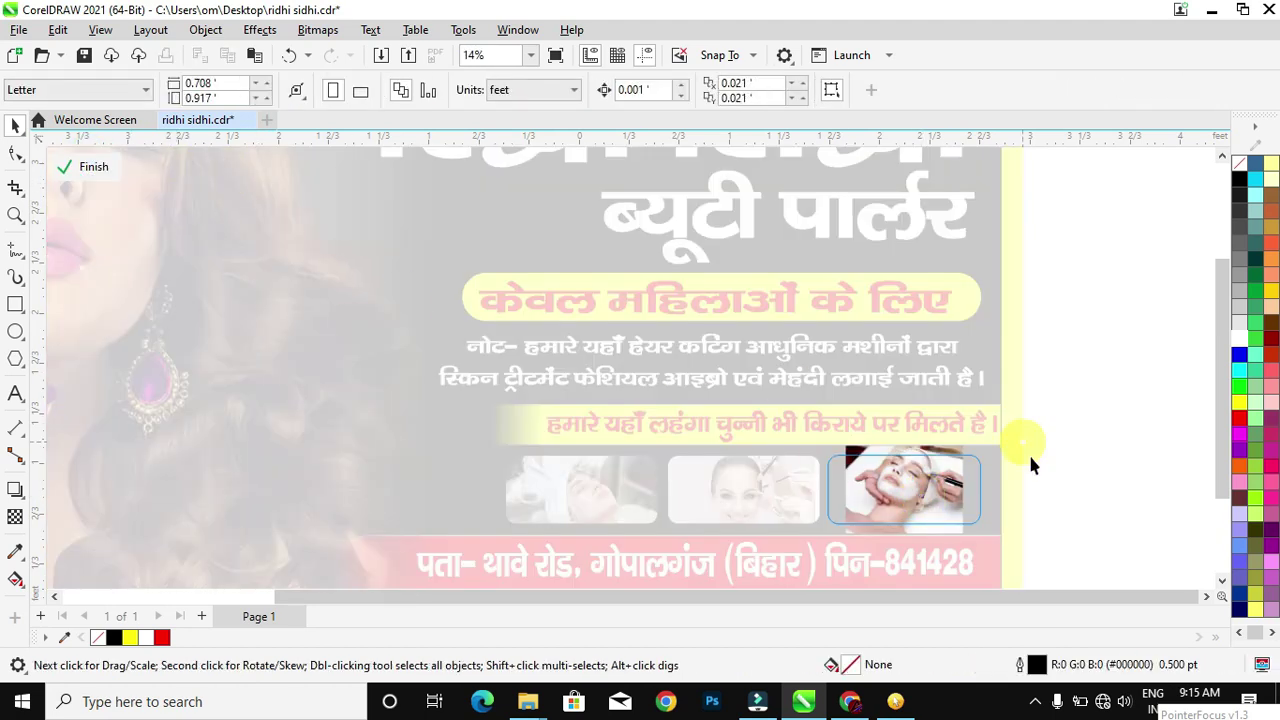
click(91, 167)
scroll(569, 456, down, 1)
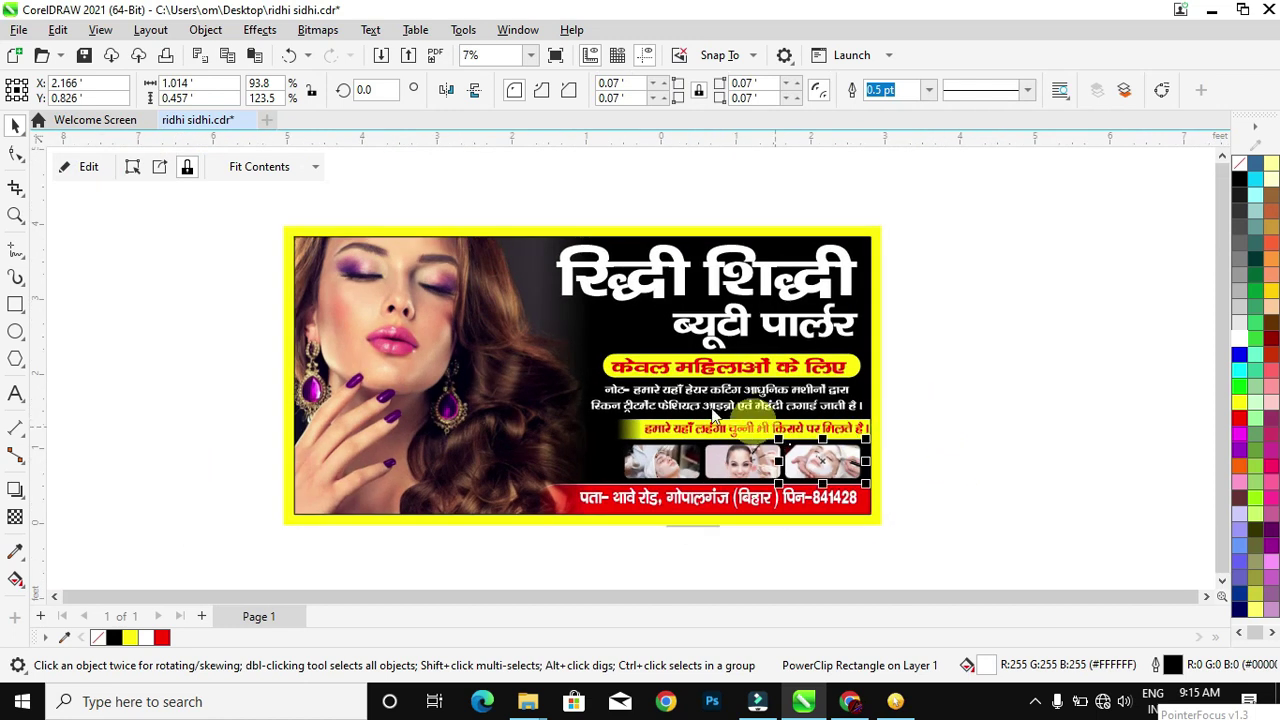
Stretch the heading रिद्धी शिद्धी upward to a height of about 0.784 feet, keeping its width.
scroll(604, 348, up, 1)
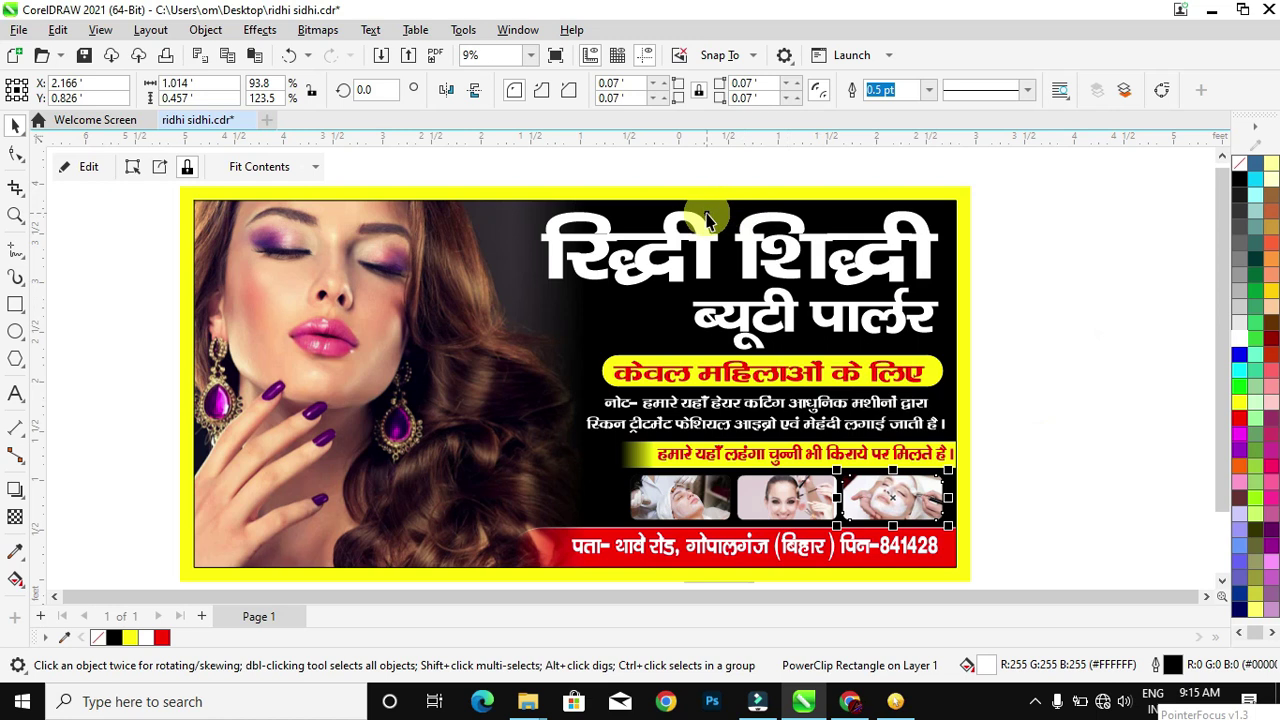
scroll(765, 260, down, 1)
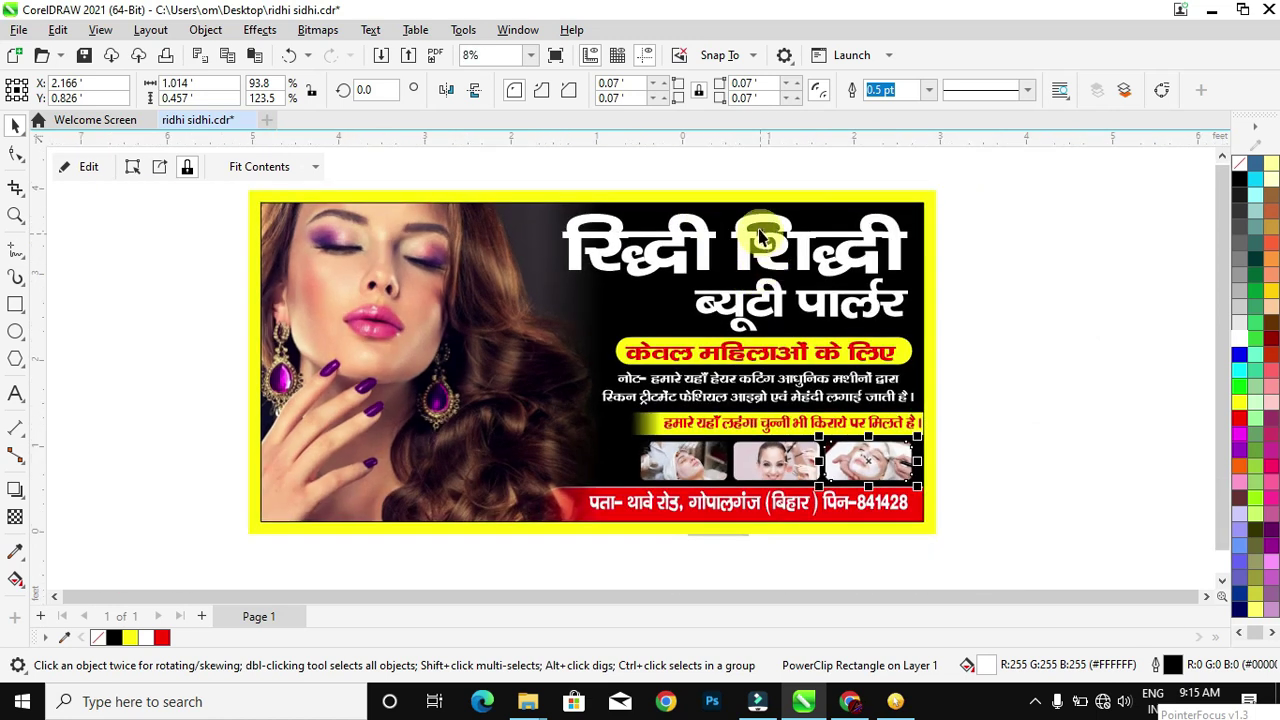
click(738, 229)
scroll(735, 193, up, 2)
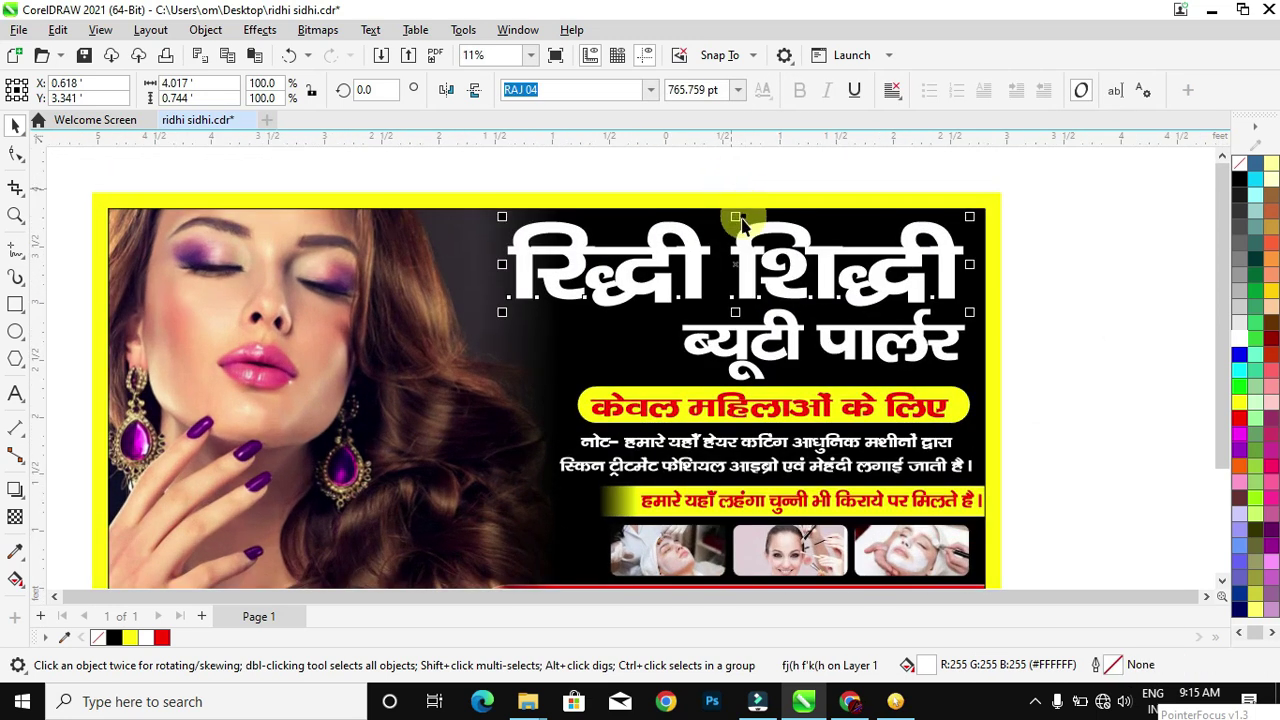
drag(735, 218, 737, 214)
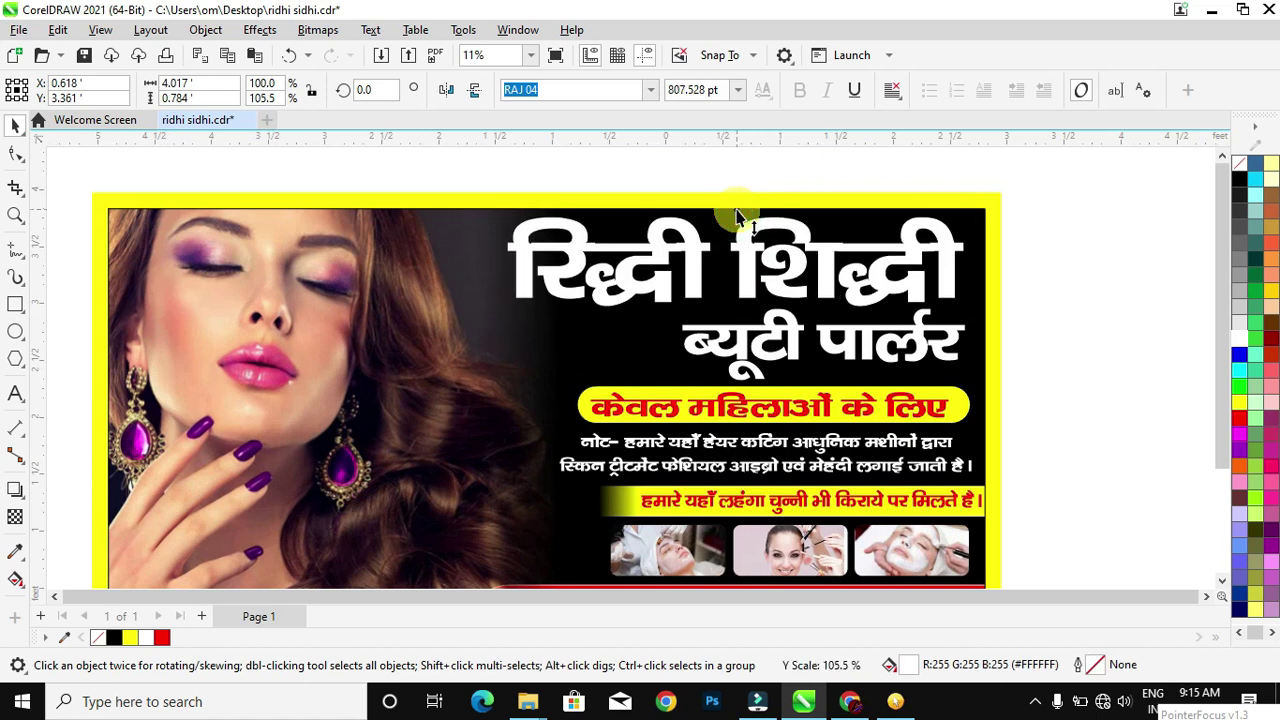
click(1051, 303)
Duplicate the heading रिद्धी शिद्धी slightly down and right, fill the copy red, and place it behind the white text as a shadow.
click(952, 275)
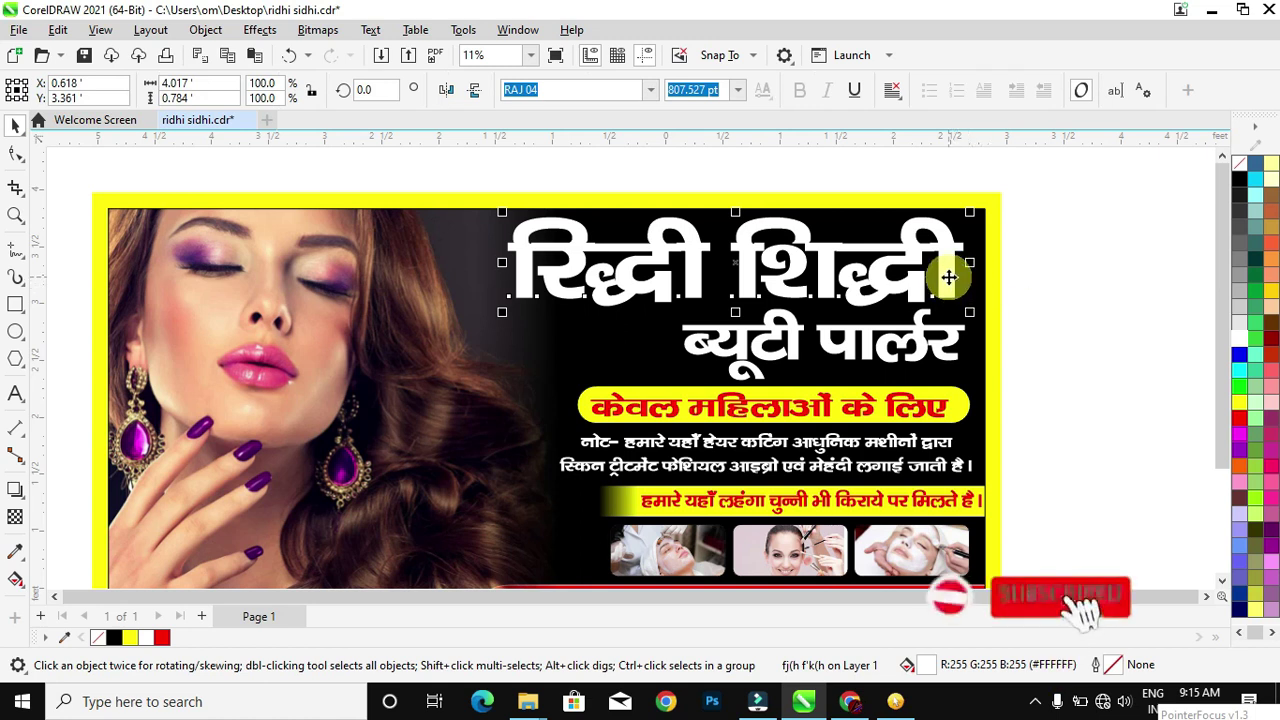
scroll(952, 279, up, 2)
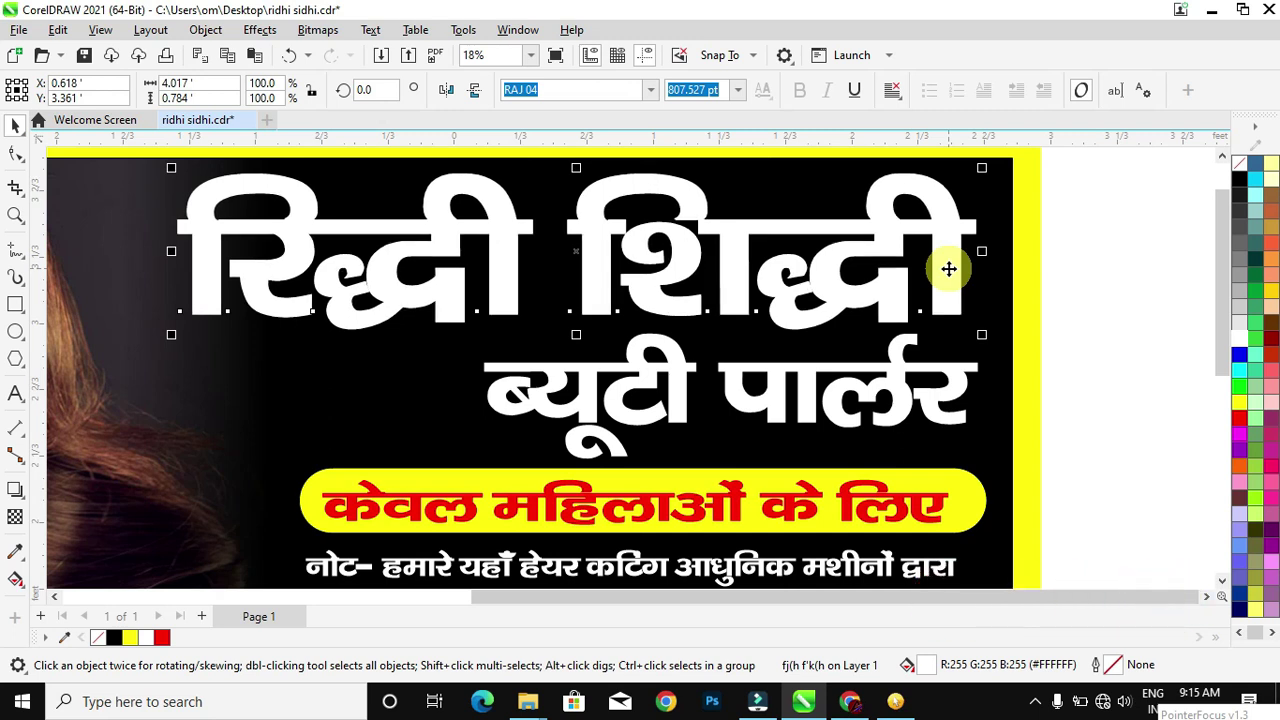
drag(949, 268, 892, 292)
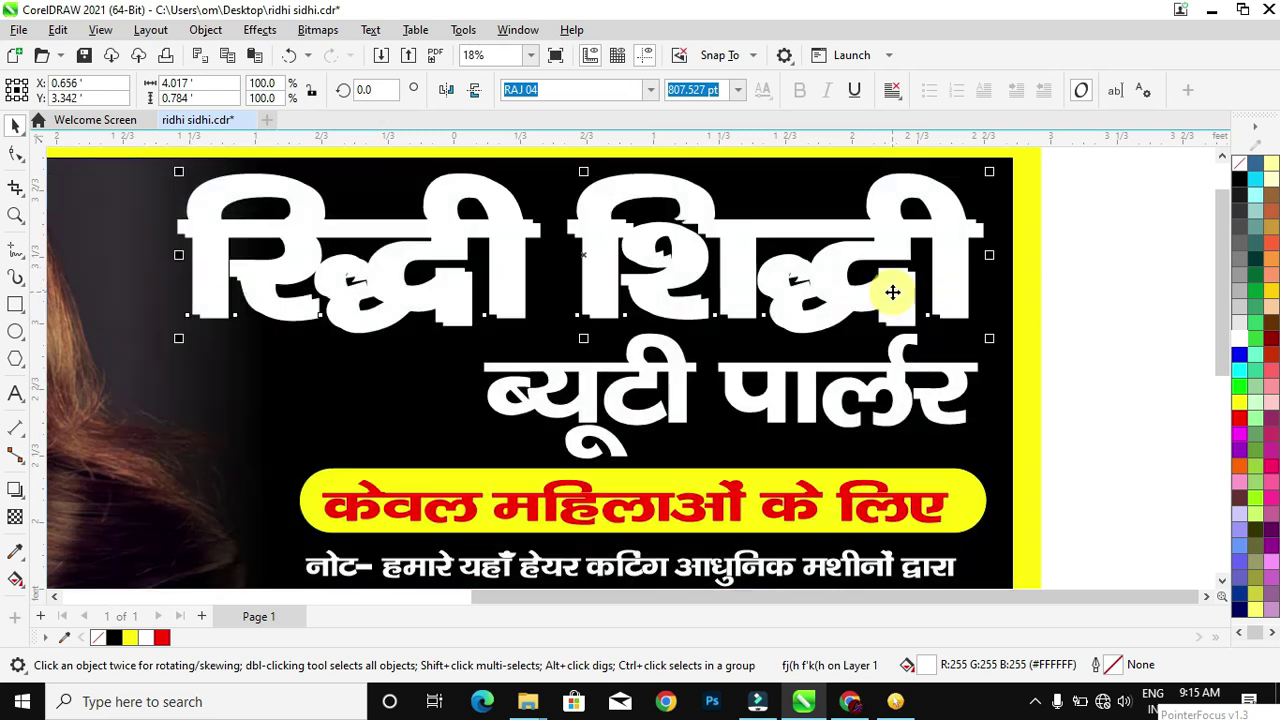
click(1238, 424)
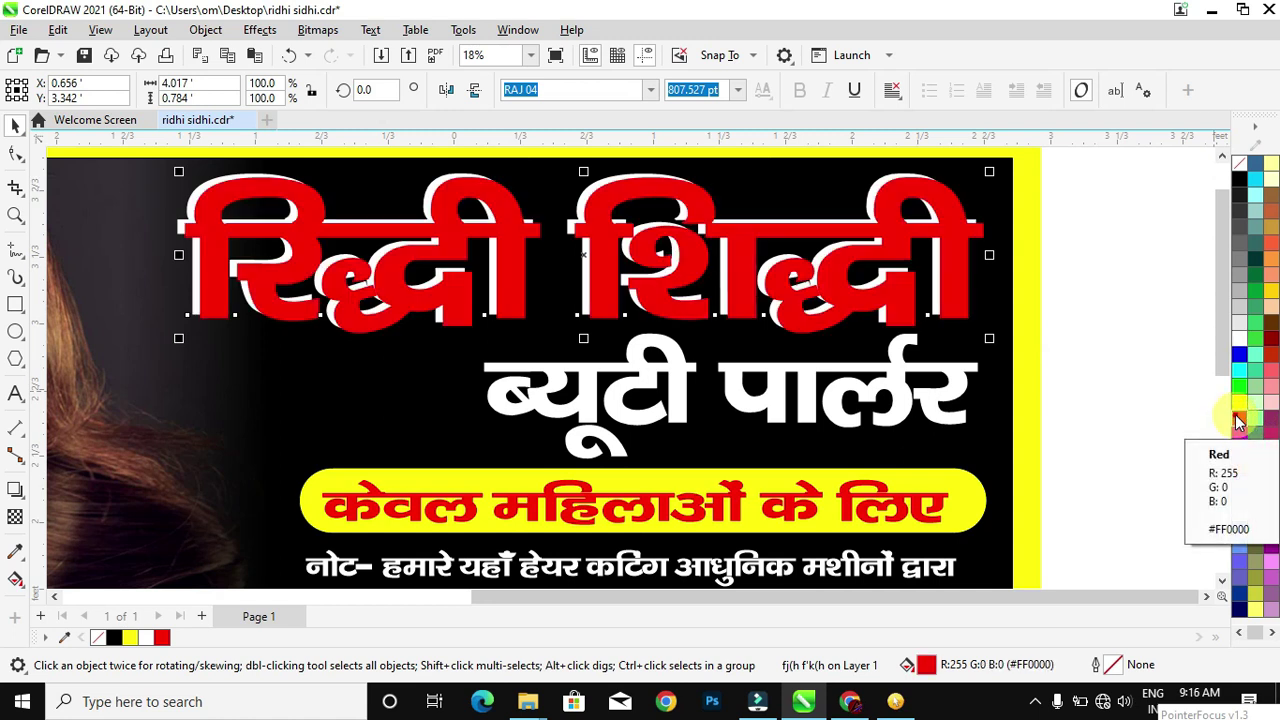
key(ctrl+Page_Down)
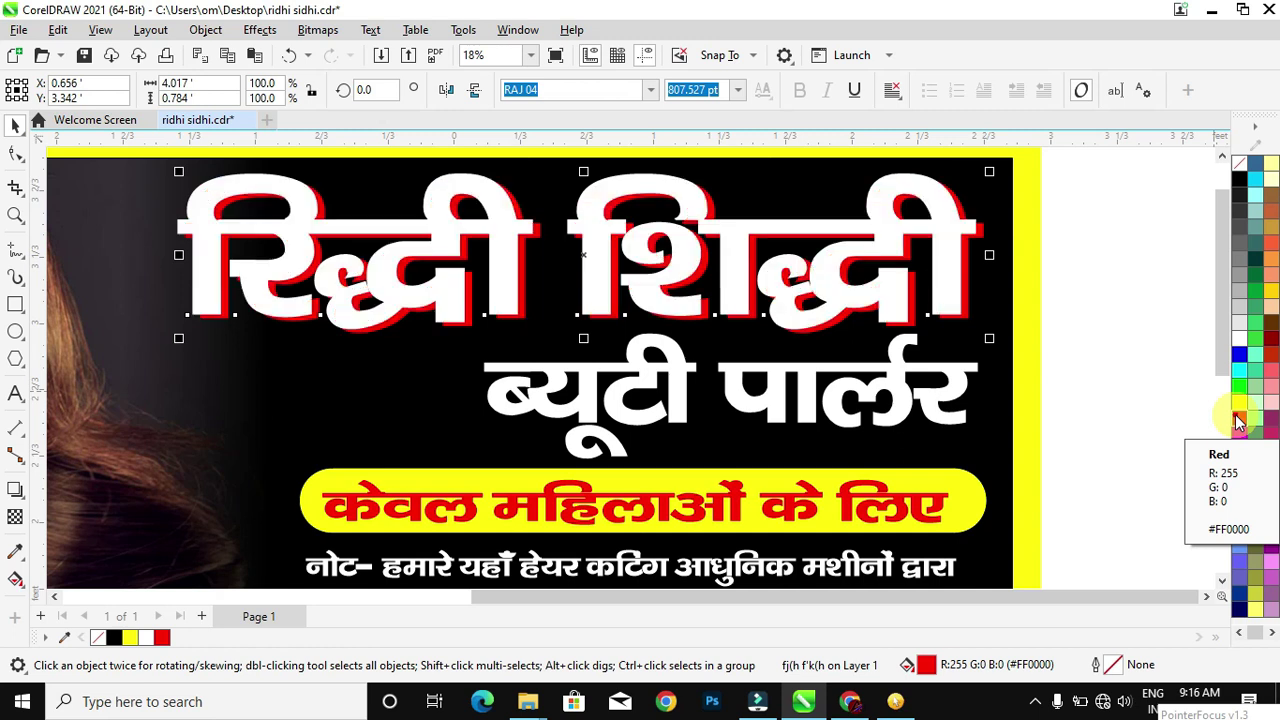
Nudge the red shadow copy of the heading slightly further down and right, to about X 0.658, Y 3.335 feet.
scroll(1040, 290, up, 2)
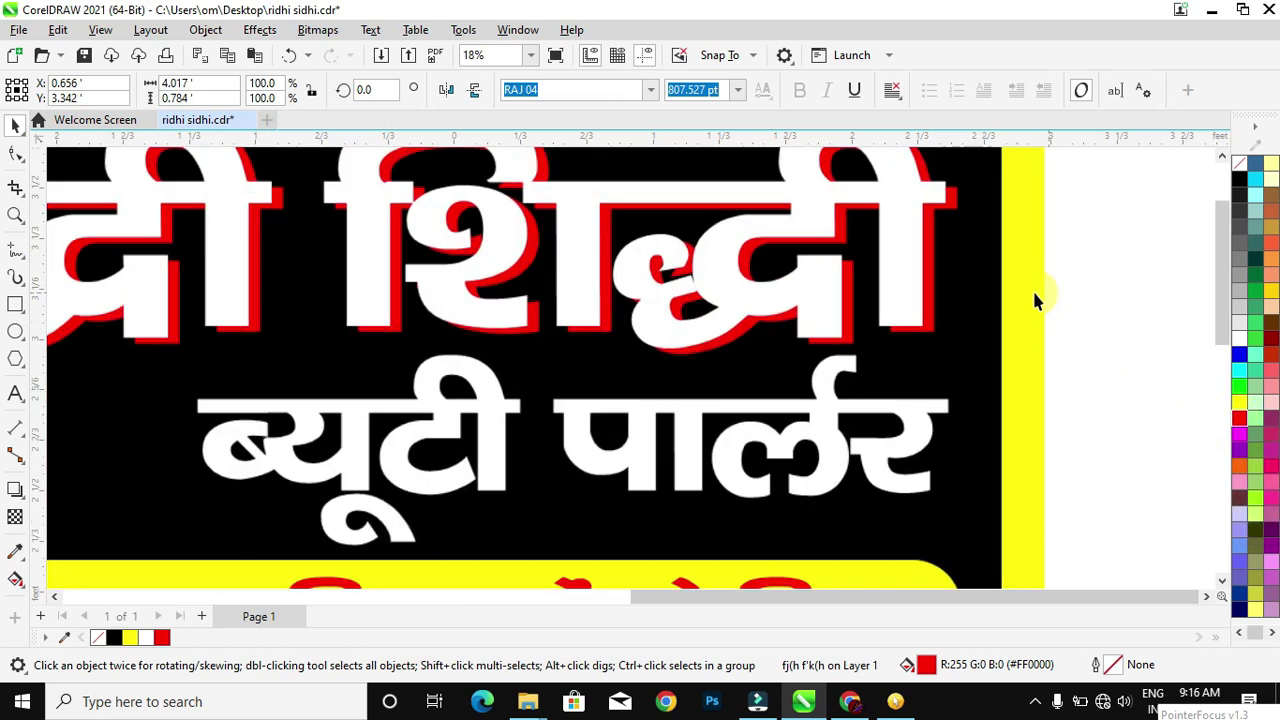
key(Down)
key(Down)
key(Down)
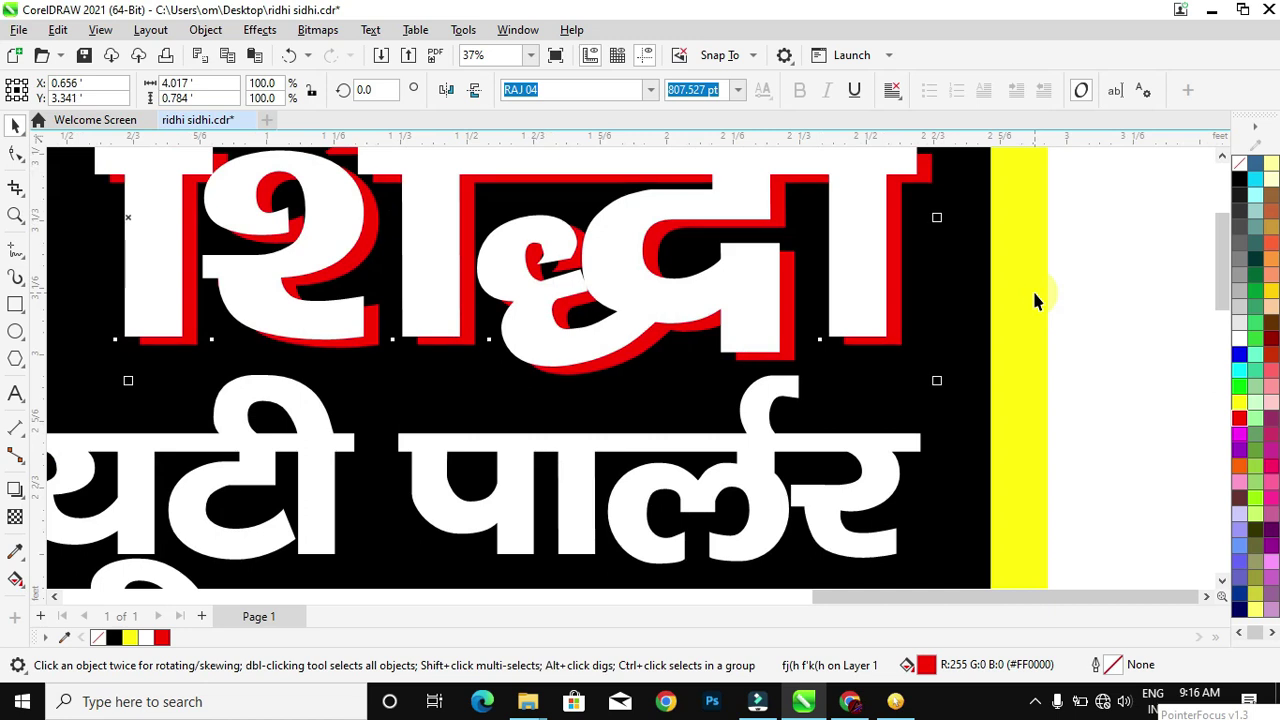
key(Right)
key(Down)
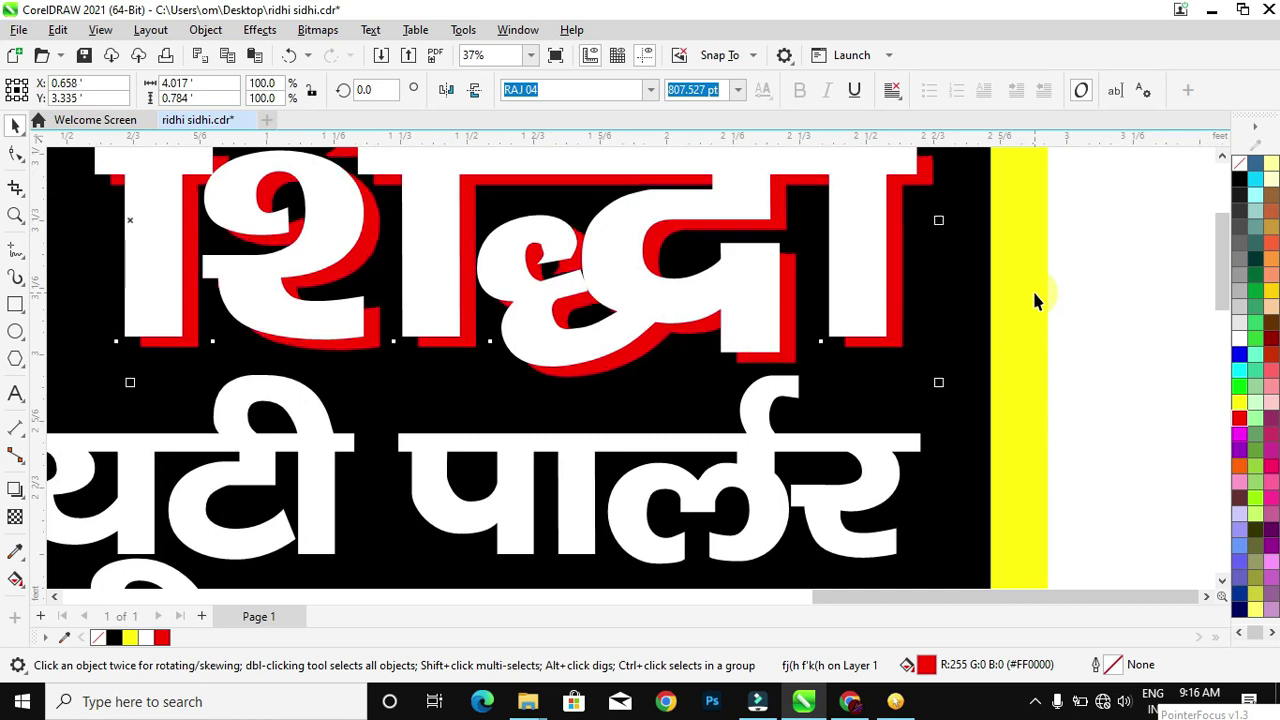
scroll(1026, 330, down, 1)
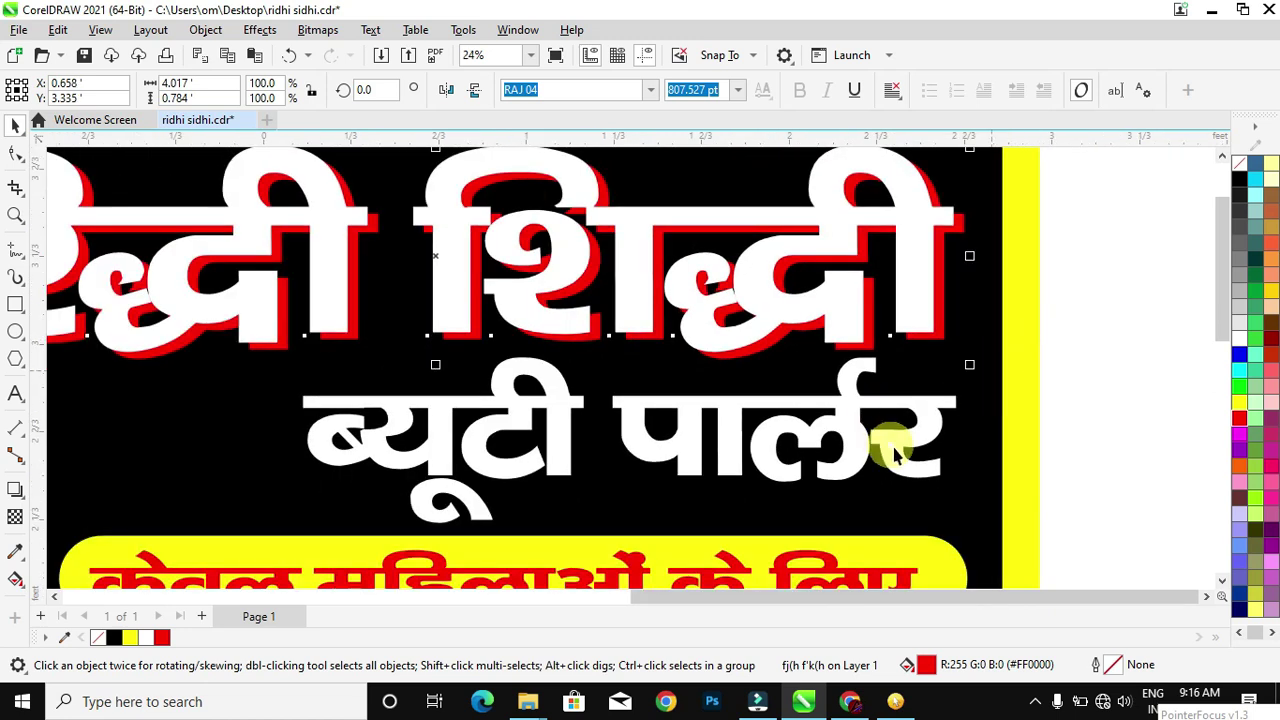
Fill the subheading ब्यूटी पार्लर with yellow.
click(900, 434)
click(1240, 401)
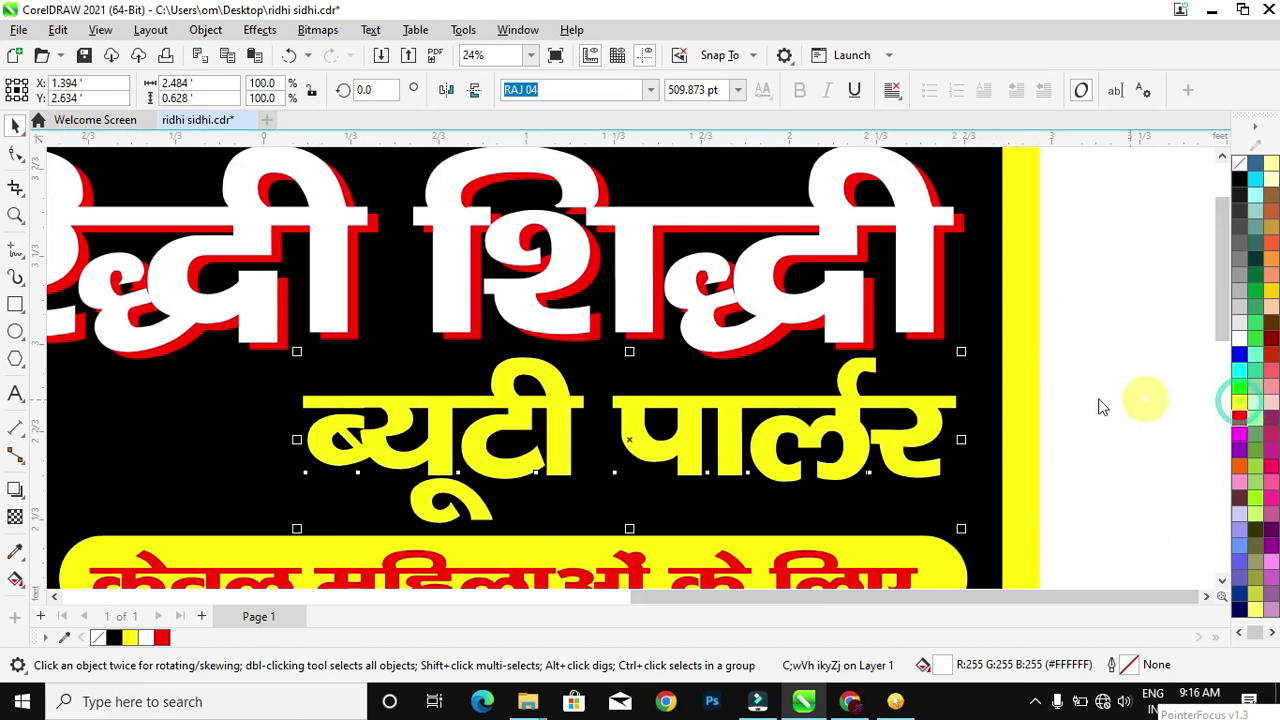
scroll(400, 492, down, 1)
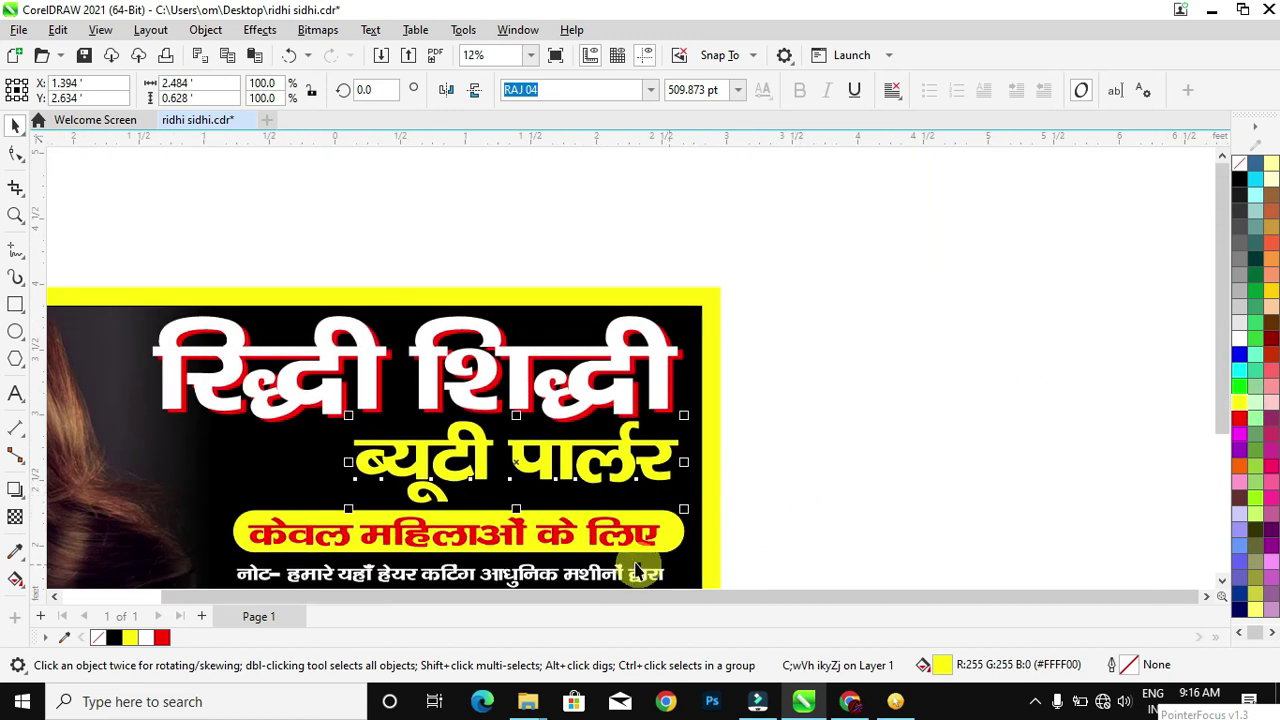
Fill the rounded strip below the subheading red and its text केवल महिलाओं के लिए white.
drag(1222, 395, 1226, 452)
click(871, 363)
click(673, 360)
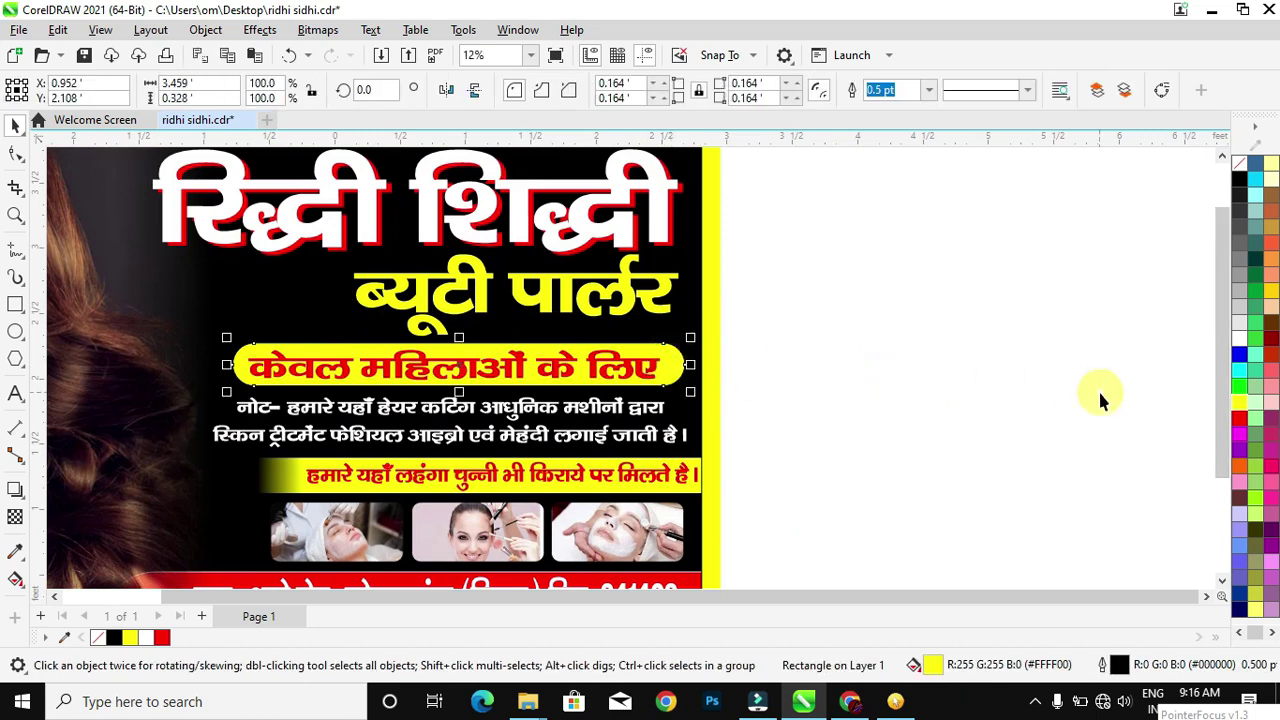
click(1240, 417)
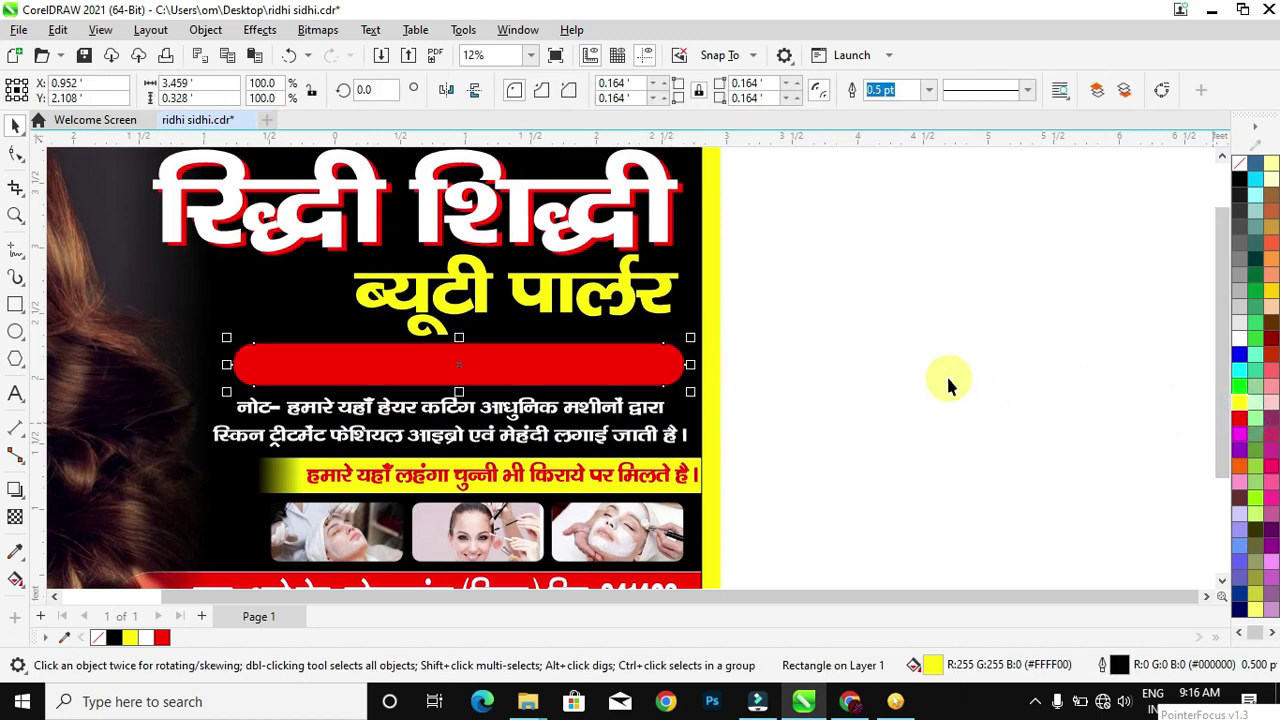
drag(780, 285, 246, 411)
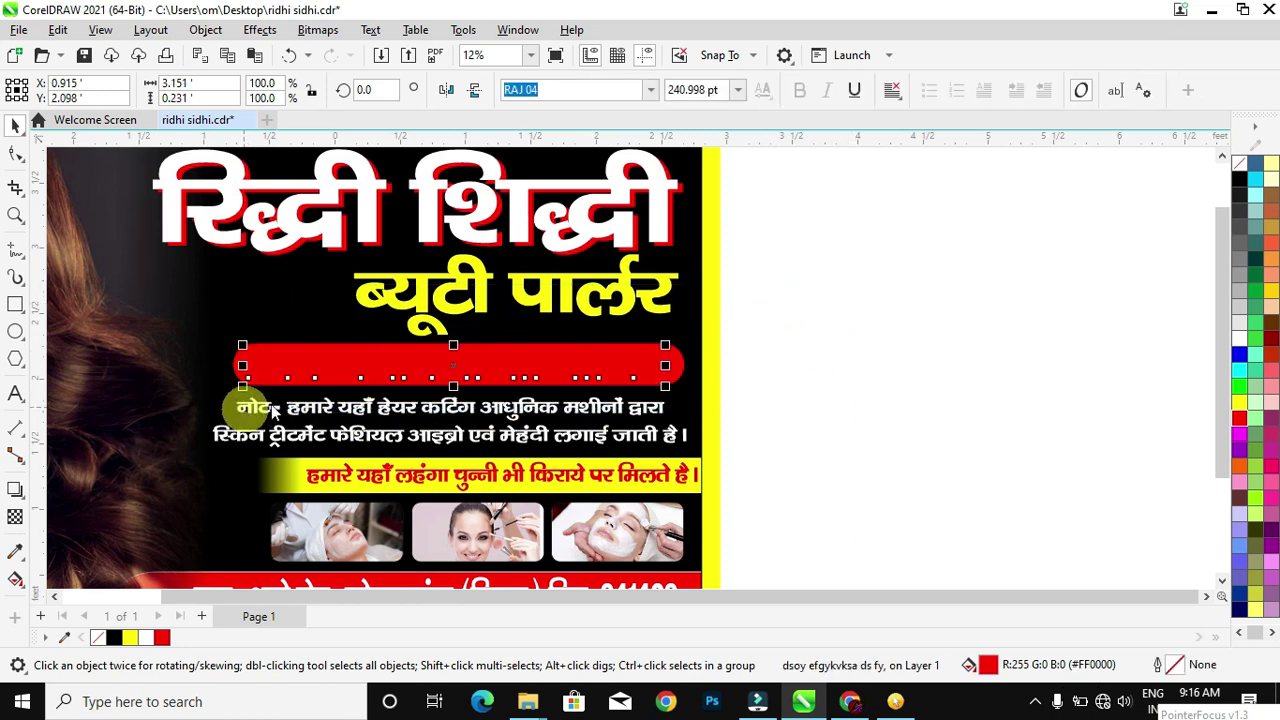
click(1240, 340)
click(883, 325)
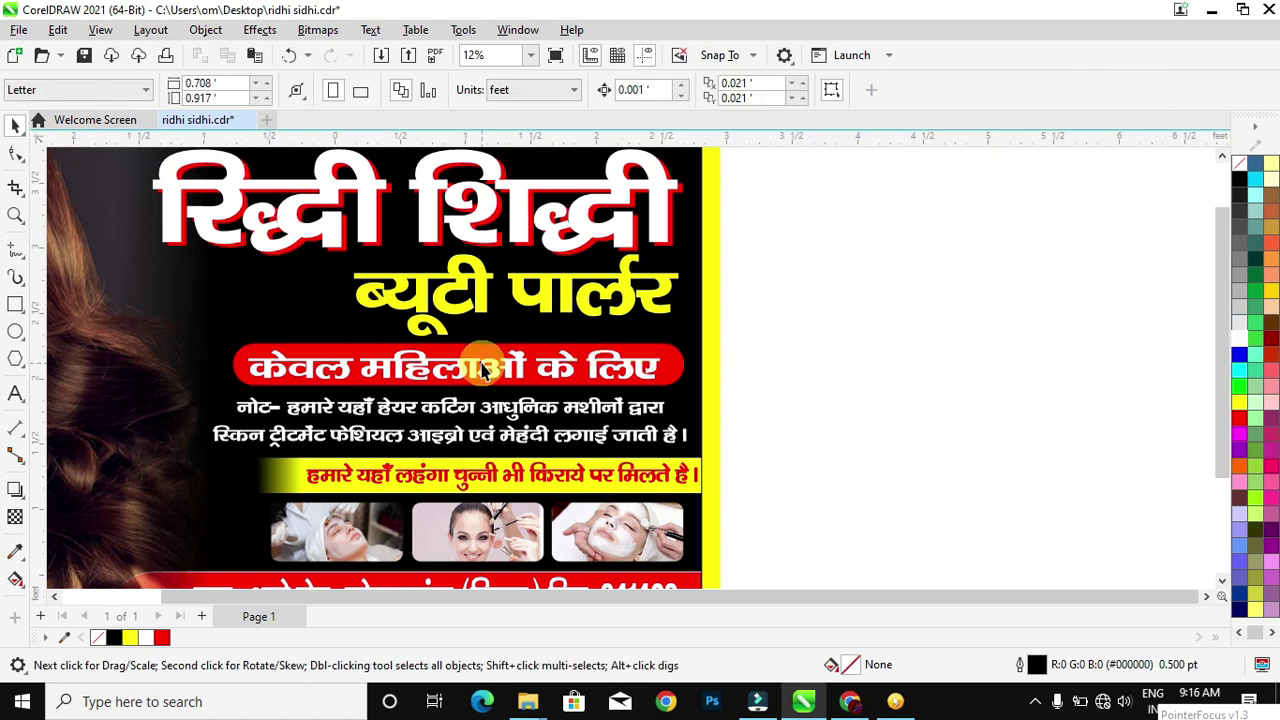
scroll(803, 337, down, 3)
scroll(249, 199, up, 1)
scroll(250, 200, up, 1)
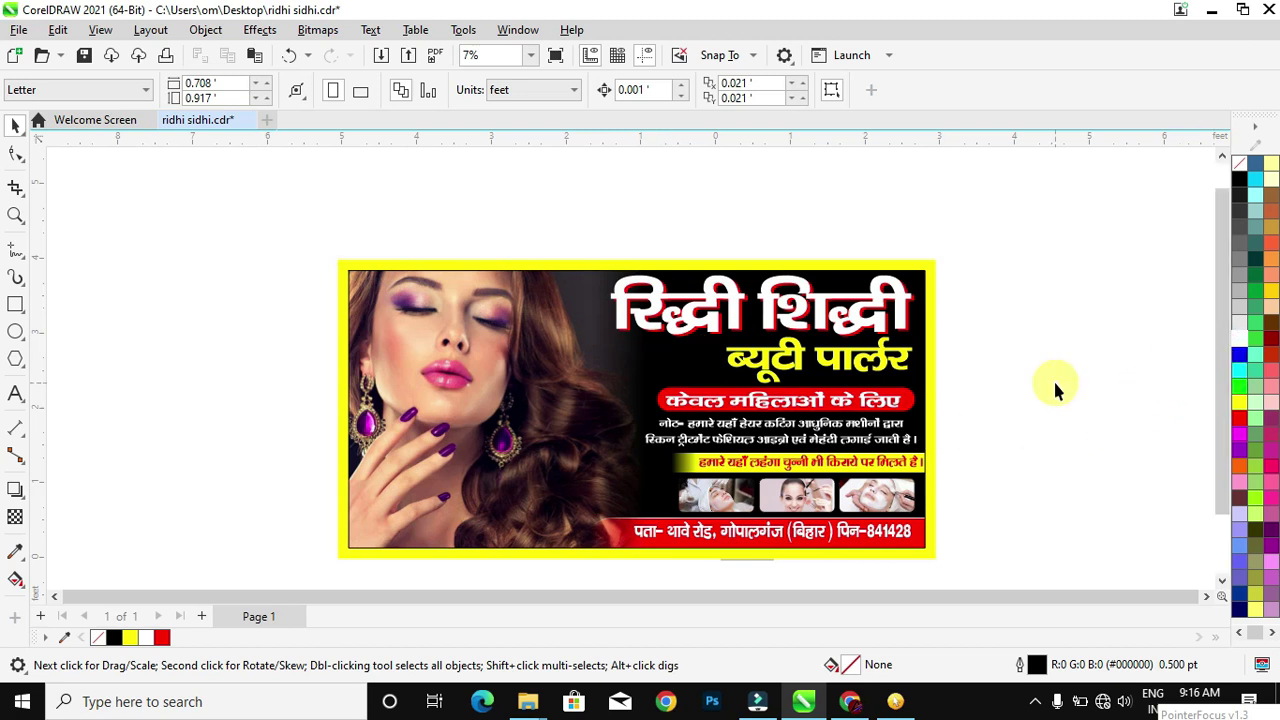
scroll(1053, 378, up, 1)
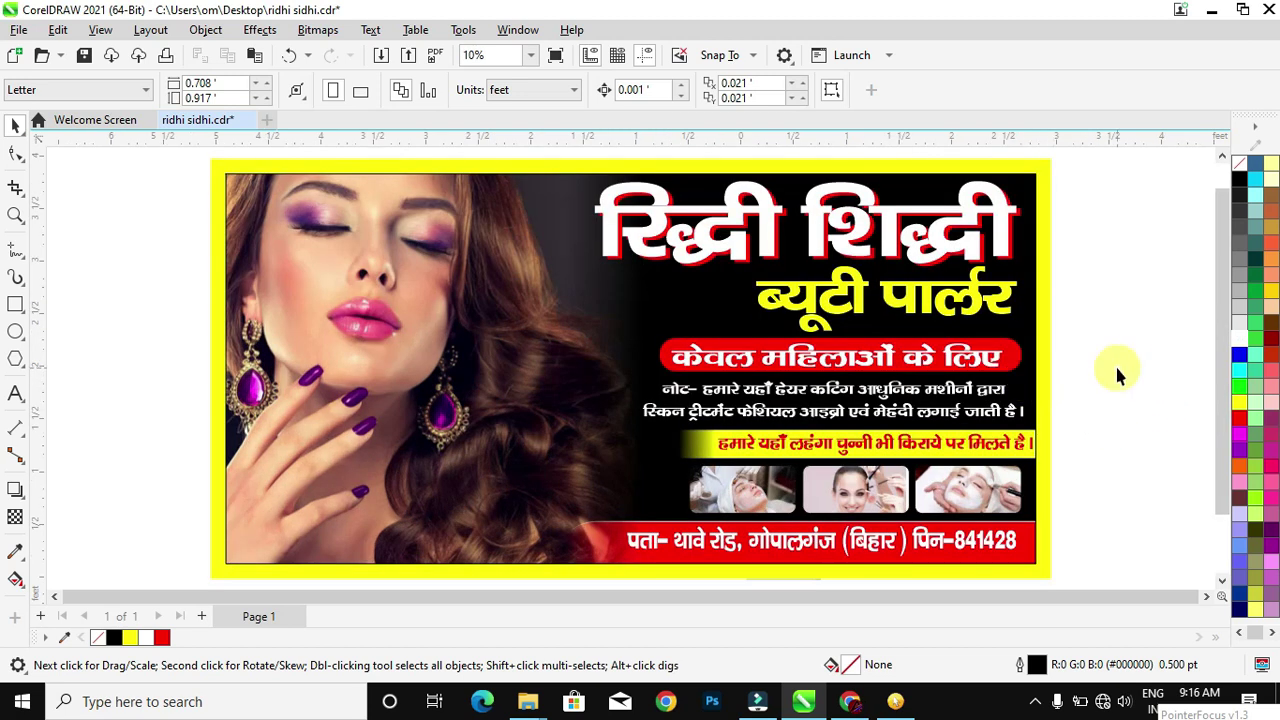